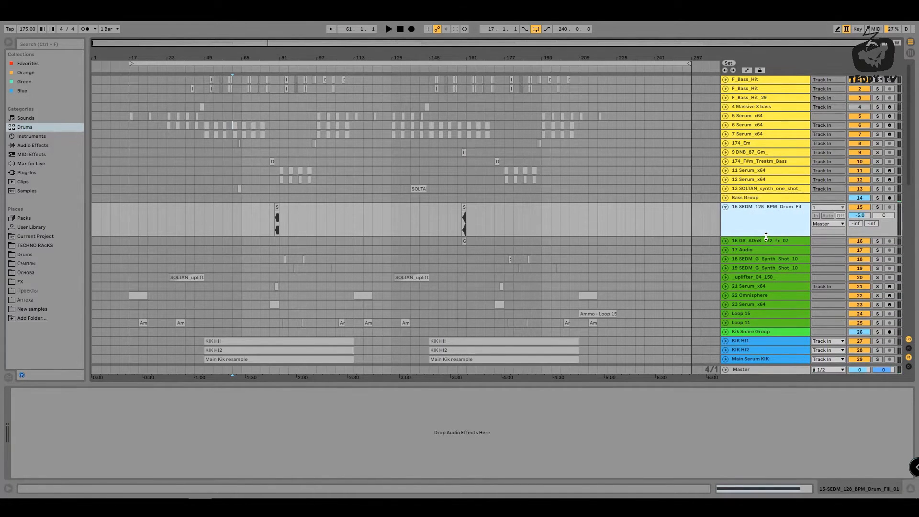
Solo track 15, SEDM_128_BPM_Drum_Fill, and play its drum fill clip at bar 79
{"action": "left_click_drag", "start_coordinate": [253, 57], "coordinate": [253, 143]}
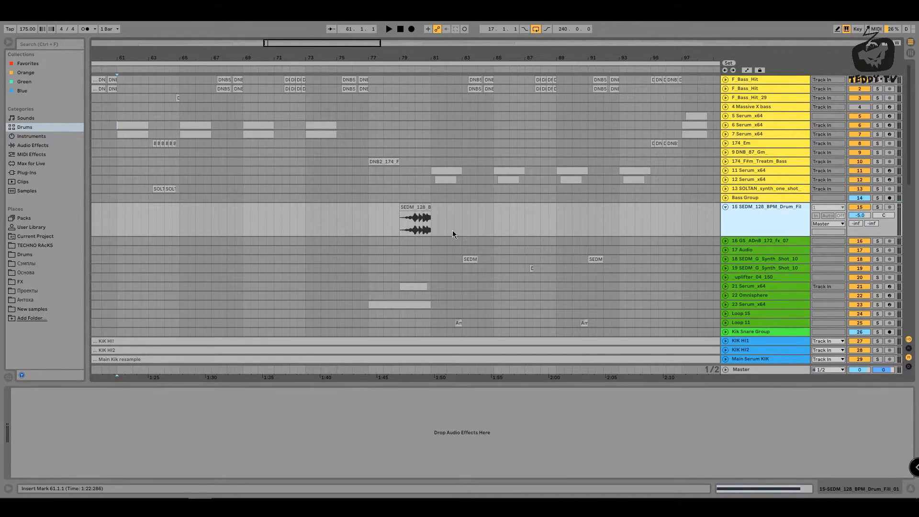
{"action": "left_click", "coordinate": [402, 220]}
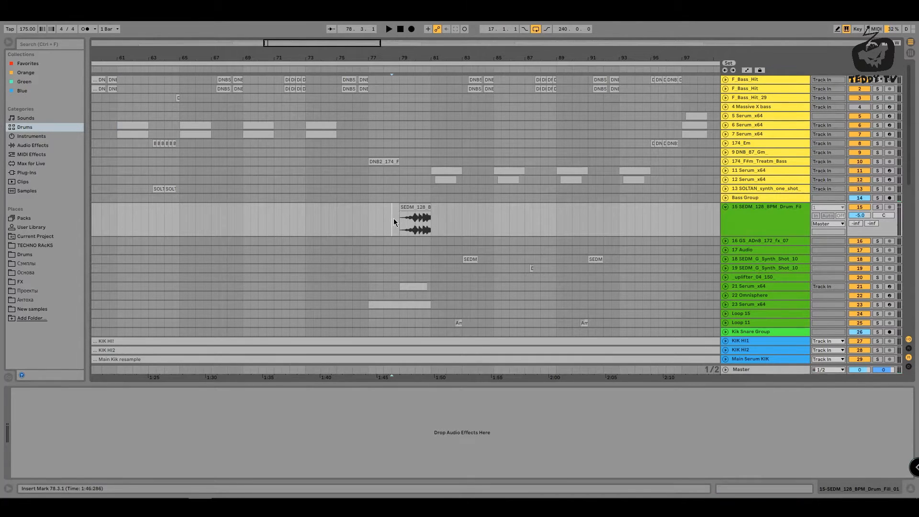
{"action": "left_click", "coordinate": [878, 207]}
{"action": "key", "text": "space"}
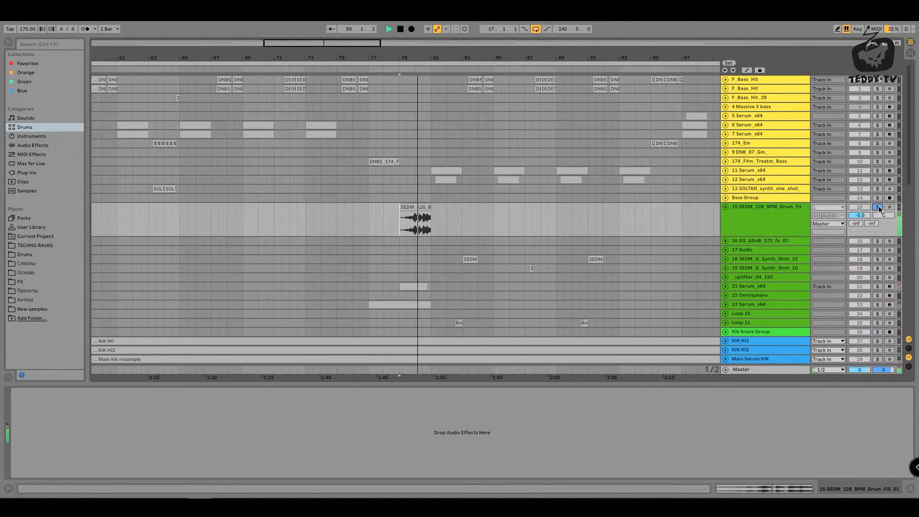
{"action": "key", "text": "space"}
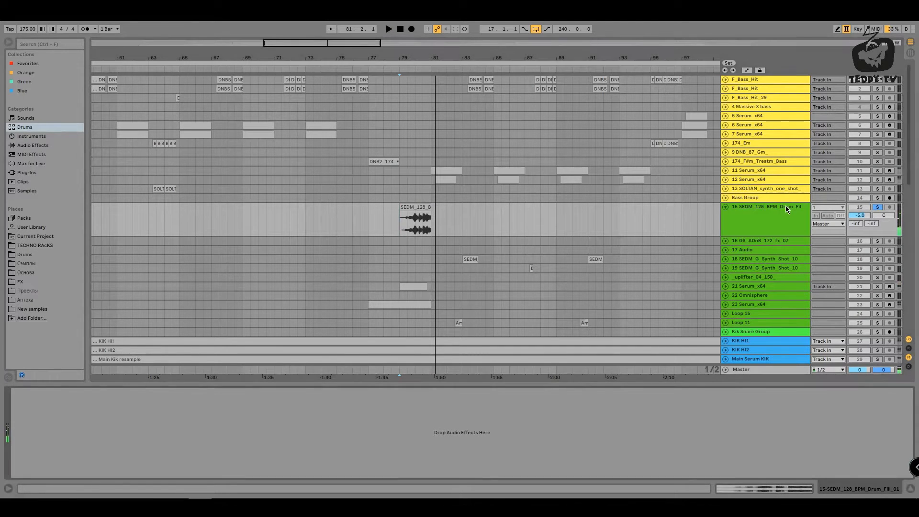
Open the drum fill clip's sample details and play it from bar 79 with all the other tracks
{"action": "double_click", "coordinate": [426, 206]}
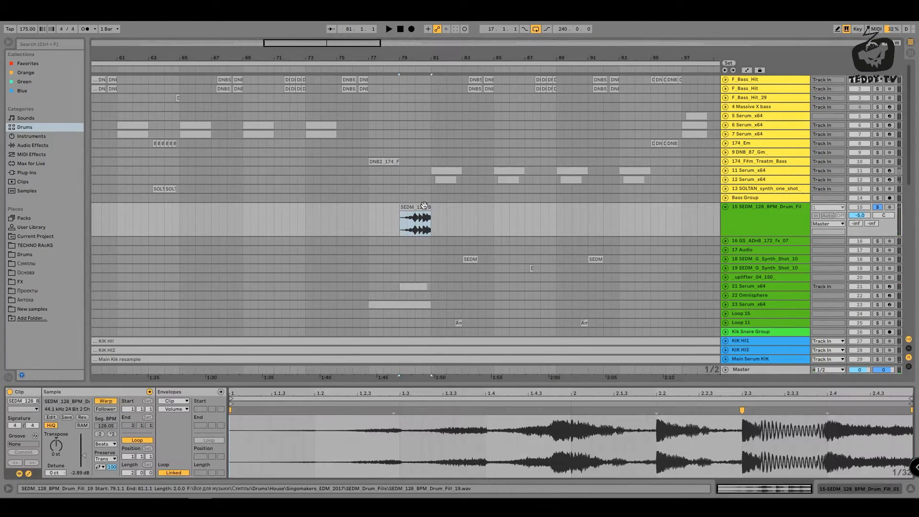
{"action": "left_click", "coordinate": [401, 219]}
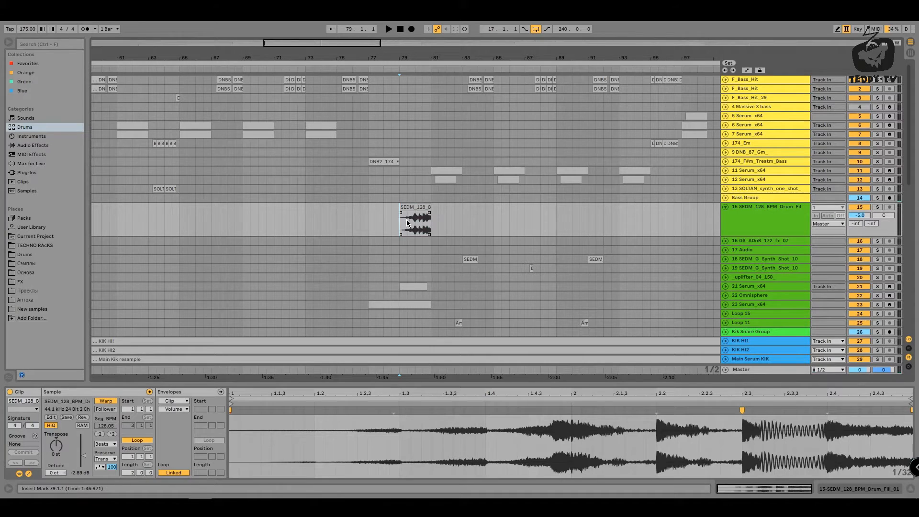
{"action": "key", "text": "space"}
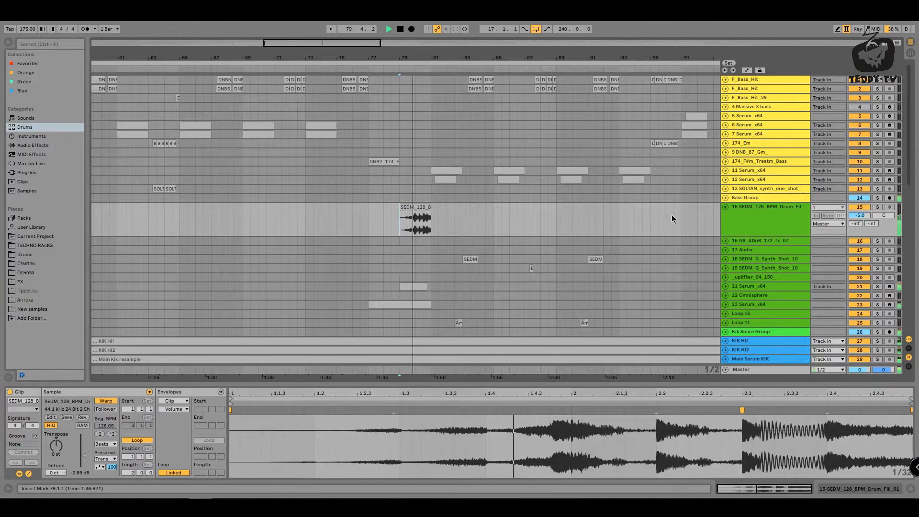
{"action": "key", "text": "space"}
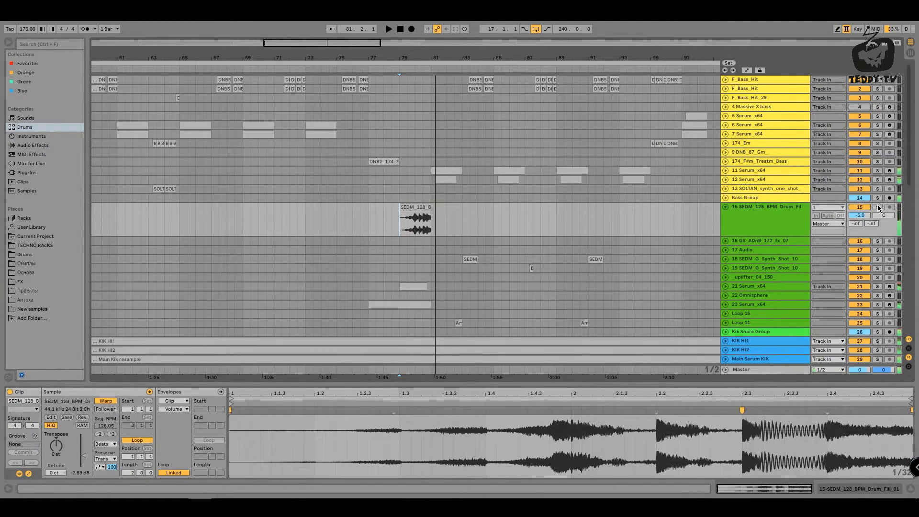
Play the drum fill at bar 79 once more with track 15 soloed, and unsolo the track
{"action": "left_click", "coordinate": [878, 207]}
{"action": "key", "text": "space"}
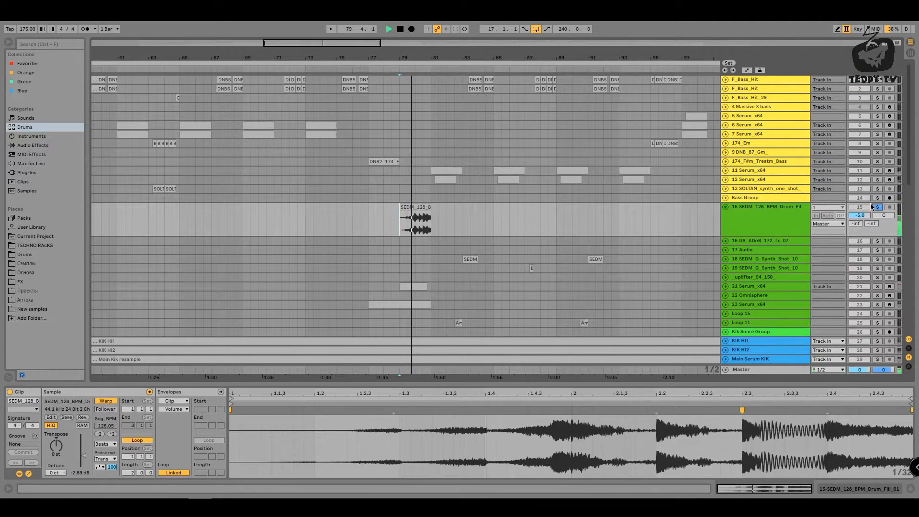
{"action": "key", "text": "space"}
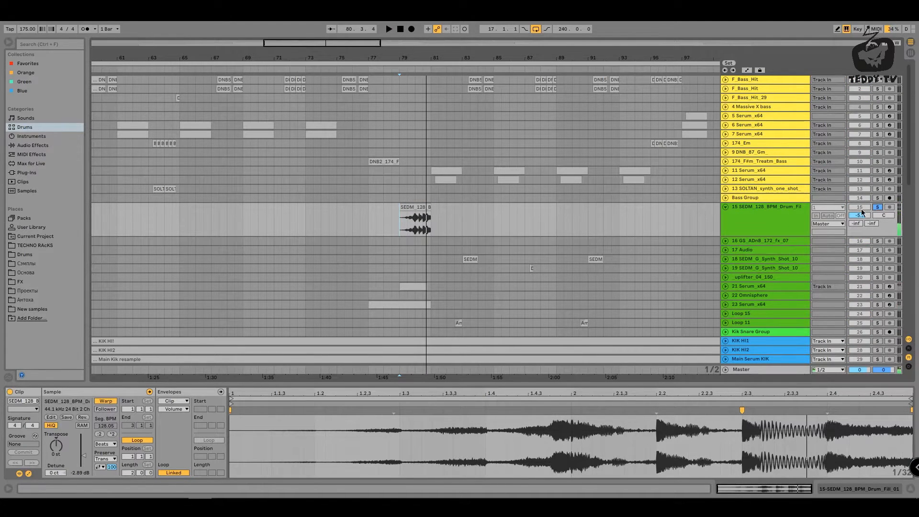
{"action": "left_click", "coordinate": [878, 208]}
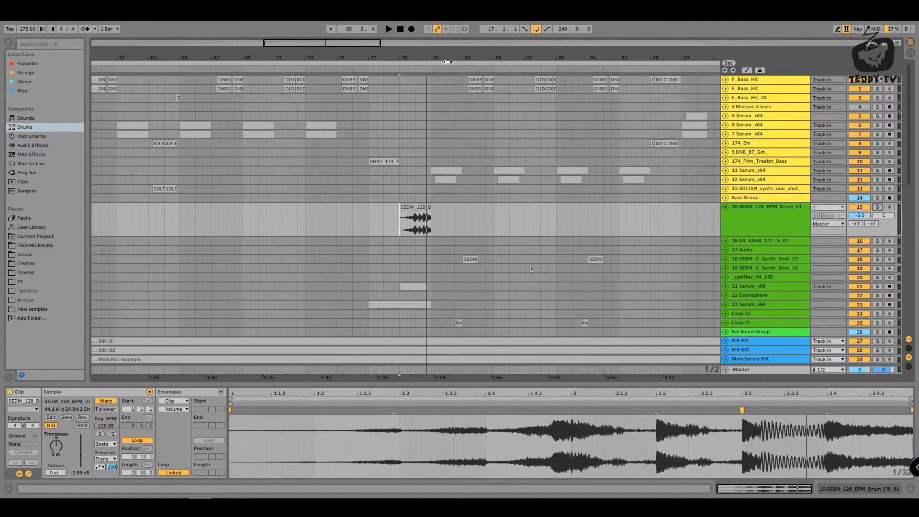
Fold track 15 and play the effect clip at bar 159 on track 16, GS_ADnB_172_fx_07, with that track unfolded and temporarily soloed
{"action": "key", "text": "w"}
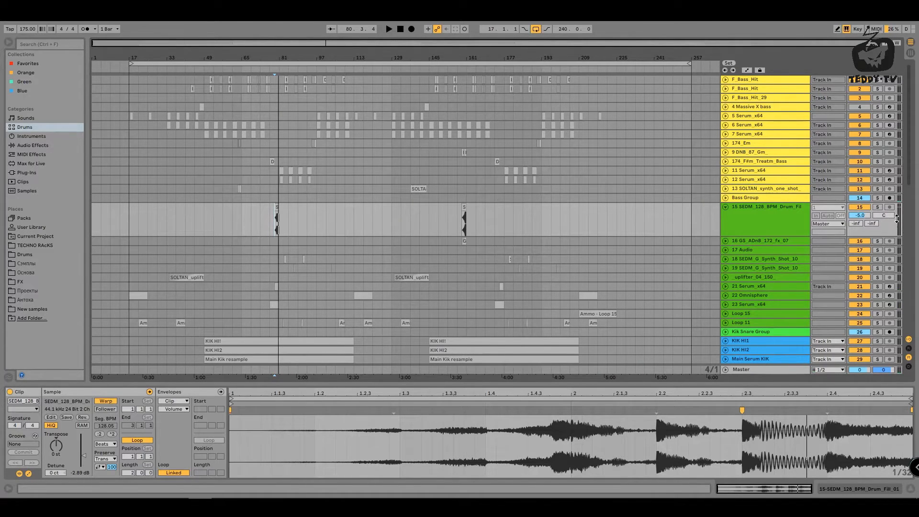
{"action": "left_click_drag", "start_coordinate": [897, 219], "coordinate": [864, 221]}
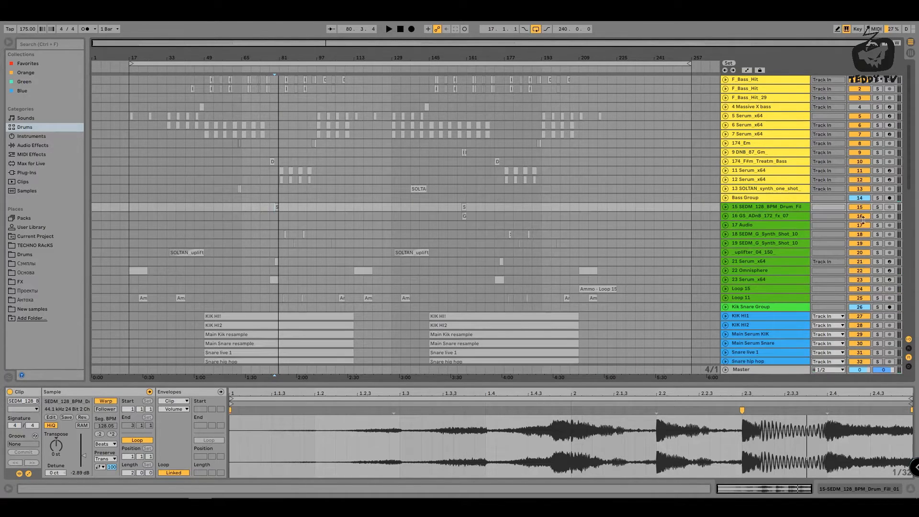
{"action": "double_click", "coordinate": [783, 218]}
{"action": "left_click_drag", "start_coordinate": [462, 58], "coordinate": [457, 143]}
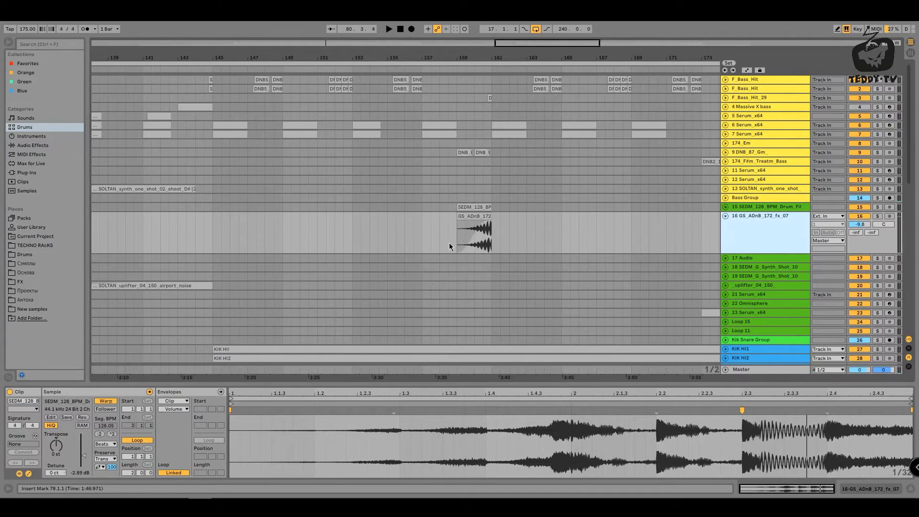
{"action": "left_click", "coordinate": [451, 234]}
{"action": "left_click", "coordinate": [457, 230]}
{"action": "left_click", "coordinate": [878, 217]}
{"action": "key", "text": "space"}
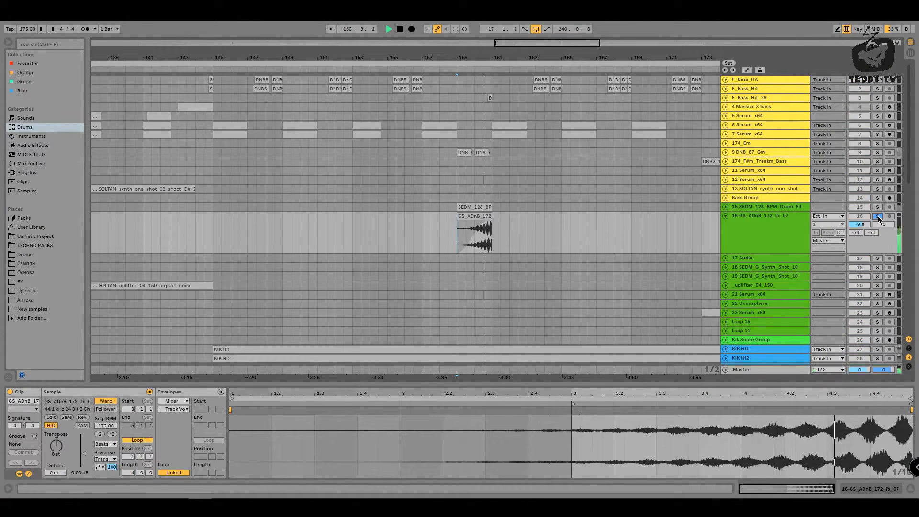
{"action": "left_click", "coordinate": [878, 217]}
{"action": "key", "text": "space"}
{"action": "left_click_drag", "start_coordinate": [467, 57], "coordinate": [468, 24]}
{"action": "left_click", "coordinate": [726, 216]}
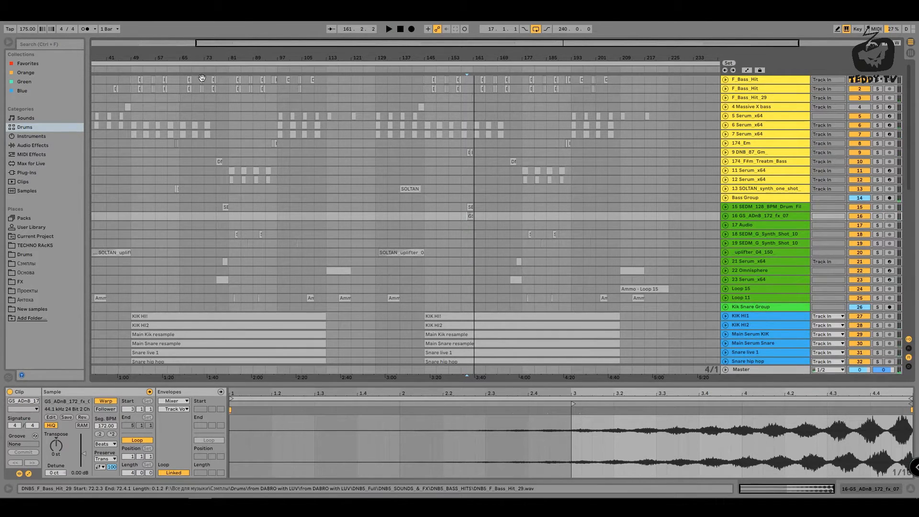
Unfold track 18, SEDM_G_Synth_Shot_10, solo it and play the synth shot clip at bar 83
{"action": "left_click_drag", "start_coordinate": [488, 58], "coordinate": [534, 29]}
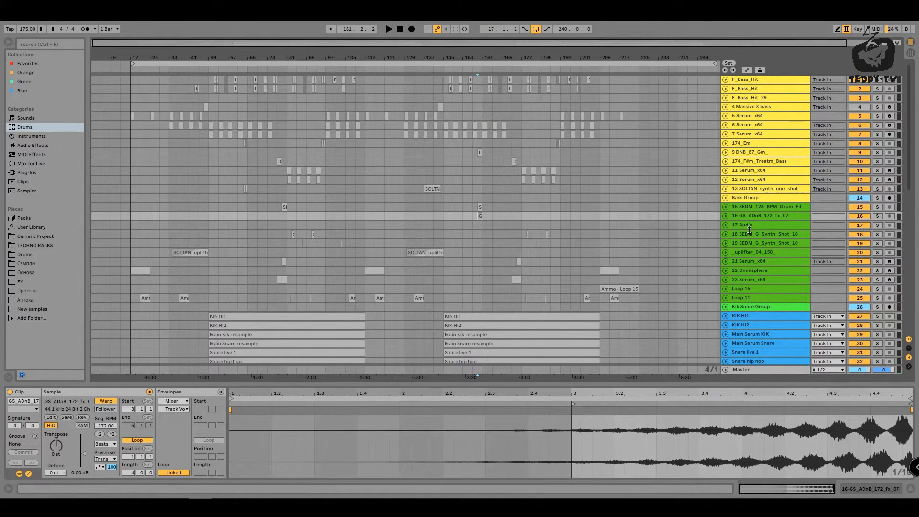
{"action": "left_click_drag", "start_coordinate": [745, 238], "coordinate": [745, 271]}
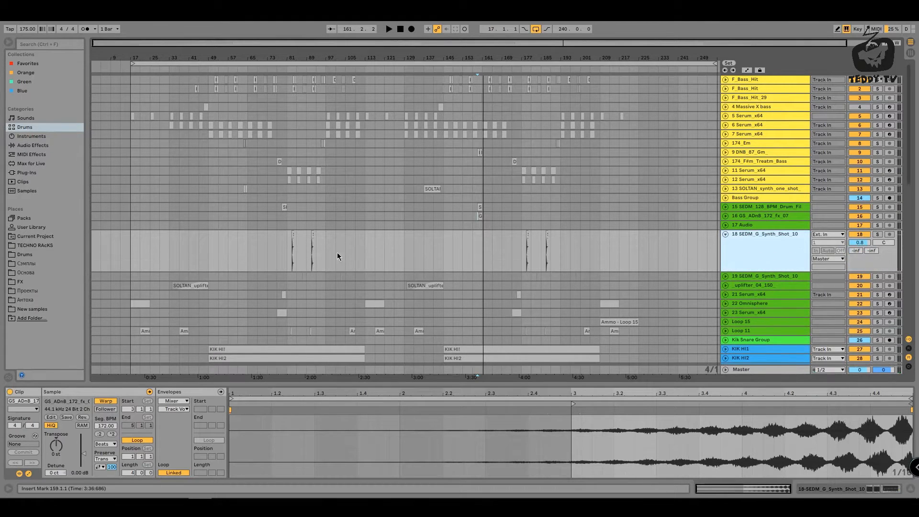
{"action": "left_click", "coordinate": [288, 246]}
{"action": "left_click_drag", "start_coordinate": [293, 52], "coordinate": [293, 191]}
{"action": "left_click", "coordinate": [392, 237]}
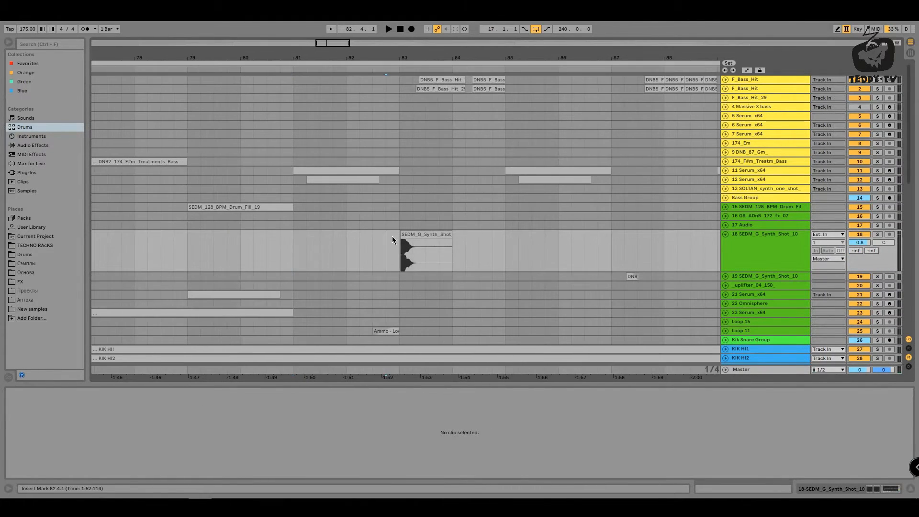
{"action": "left_click", "coordinate": [877, 234]}
{"action": "key", "text": "space"}
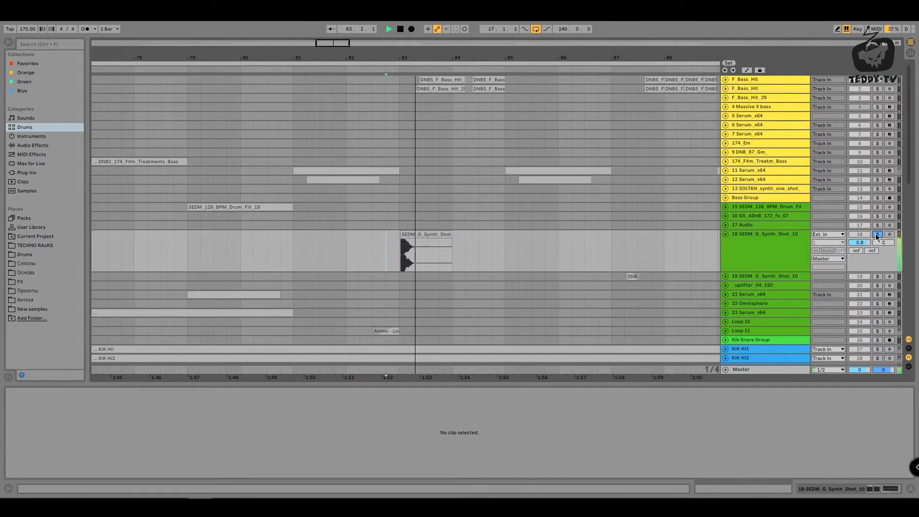
Bypass Faturator, ConvologyXT and EQ Eight on track 18 and play the unprocessed synth shot from just before bar 83
{"action": "left_click", "coordinate": [777, 240]}
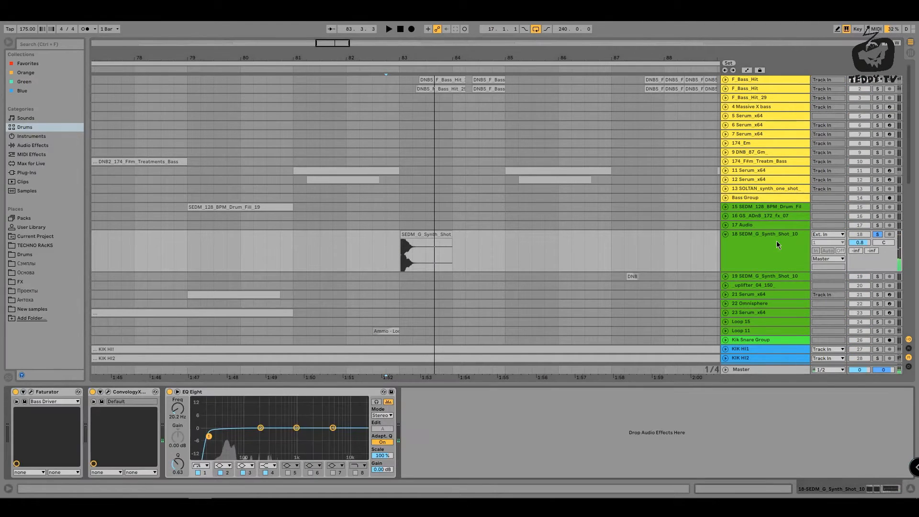
{"action": "left_click", "coordinate": [169, 392]}
{"action": "left_click_drag", "start_coordinate": [405, 52], "coordinate": [369, 296]}
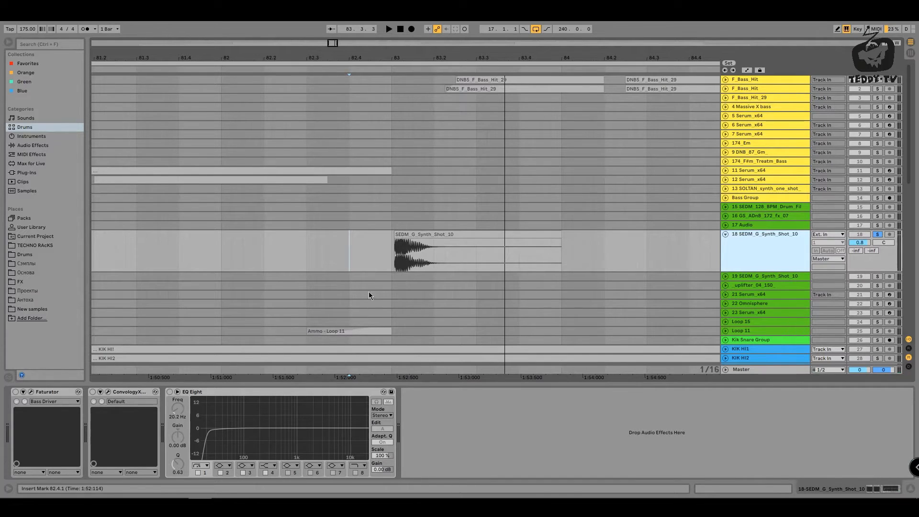
{"action": "left_click", "coordinate": [387, 259]}
{"action": "key", "text": "space"}
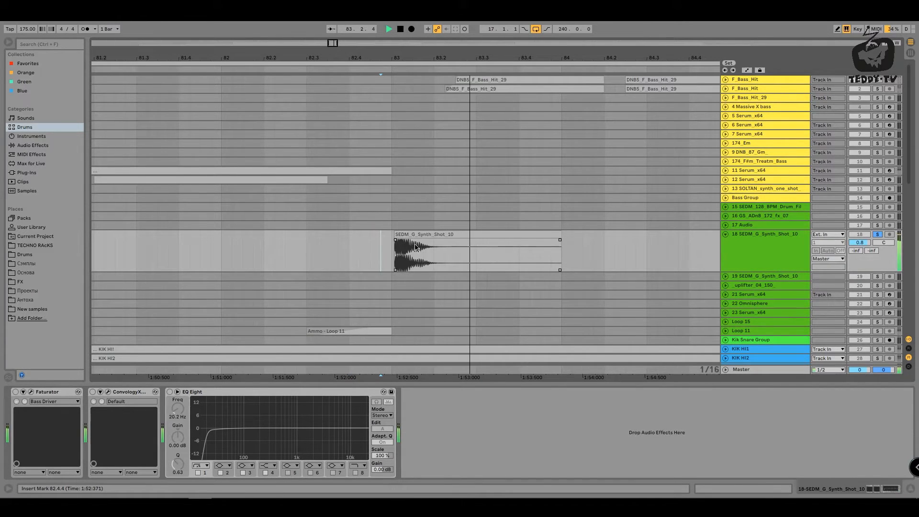
{"action": "key", "text": "space"}
{"action": "key", "text": "space"}
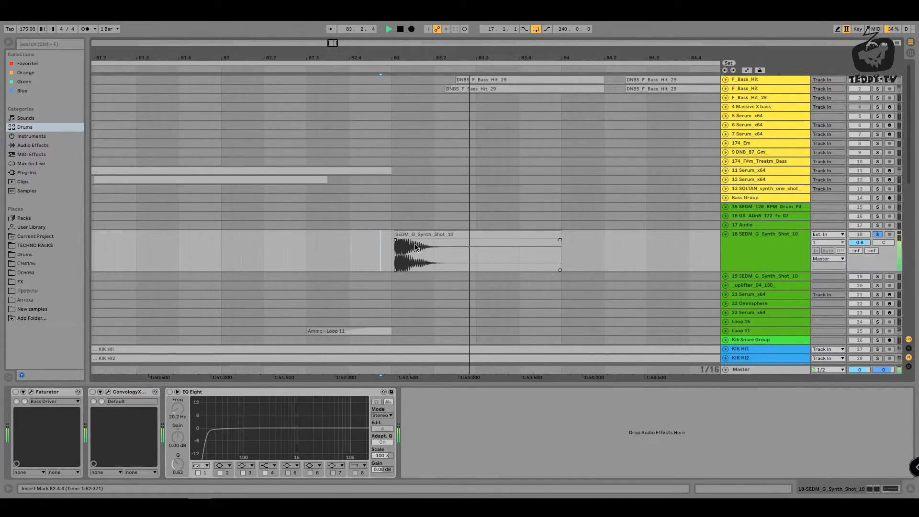
{"action": "key", "text": "space"}
Inspect the synth shot clip's sample details, return to track 18's device chain and play the dry clip
{"action": "left_click", "coordinate": [418, 234]}
{"action": "double_click", "coordinate": [418, 234]}
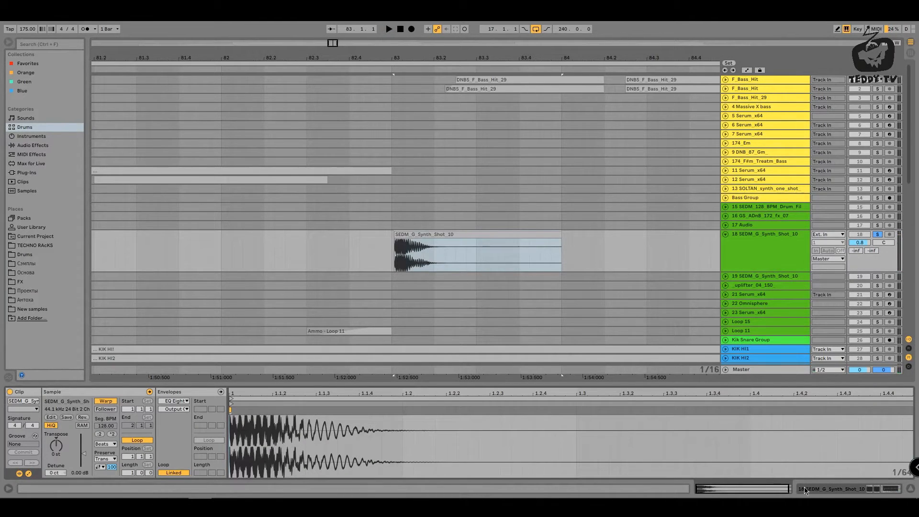
{"action": "key", "text": "shift+Tab"}
{"action": "key", "text": "space"}
{"action": "key", "text": "space"}
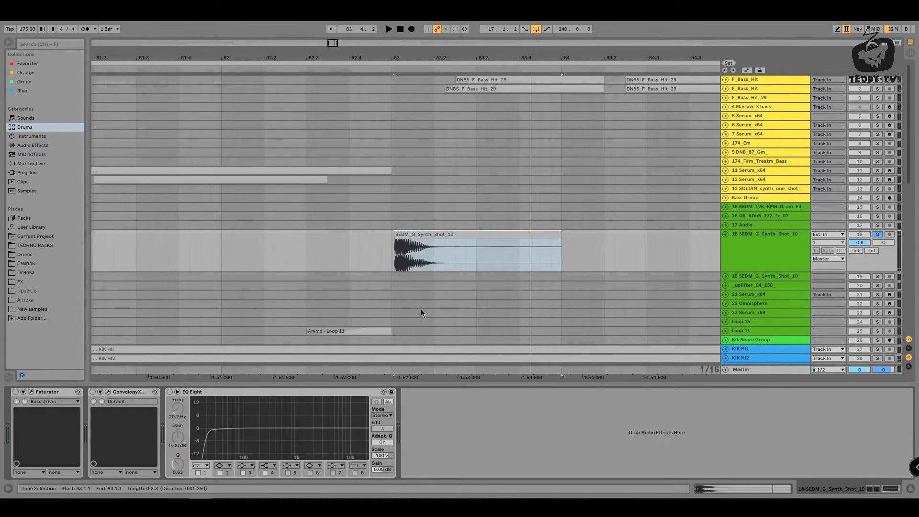
Enable Faturator on track 18, view its plug-in window while playing the synth shot, and close the window
{"action": "key", "text": "space"}
{"action": "left_click", "coordinate": [15, 392]}
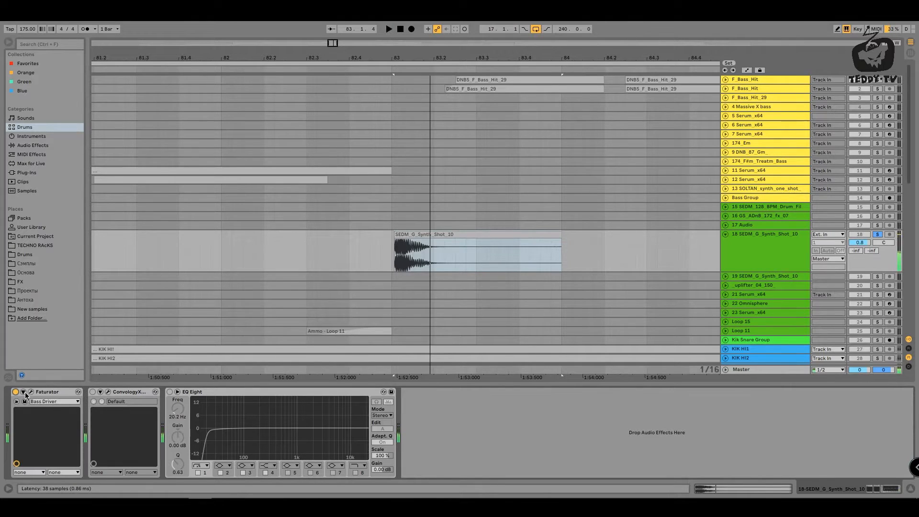
{"action": "left_click", "coordinate": [31, 392]}
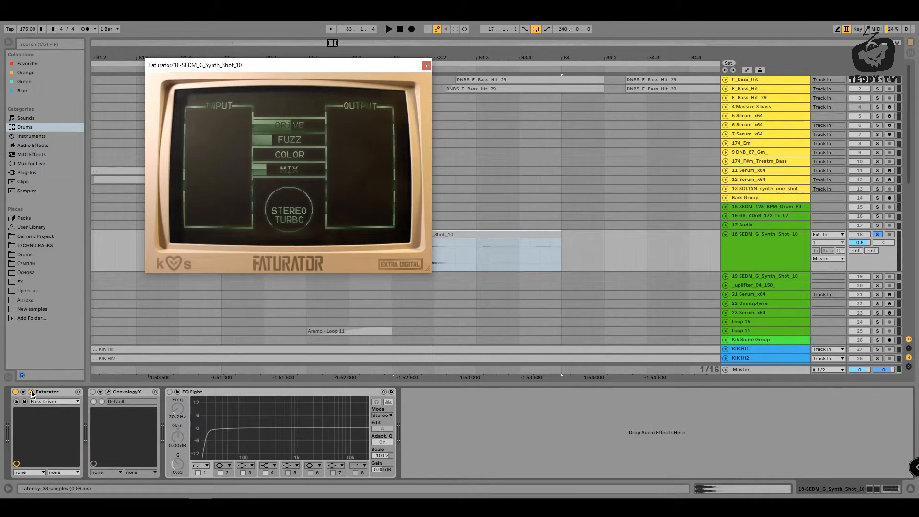
{"action": "key", "text": "space"}
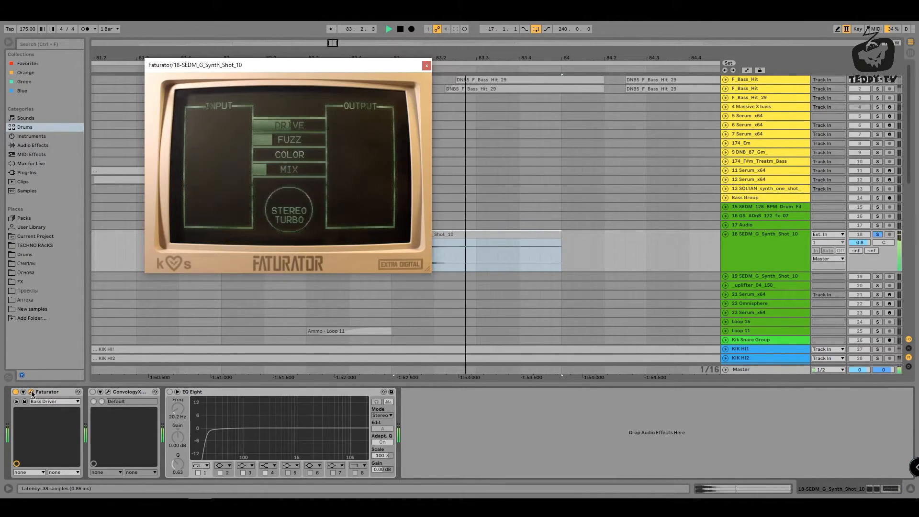
{"action": "key", "text": "space"}
{"action": "left_click", "coordinate": [32, 393]}
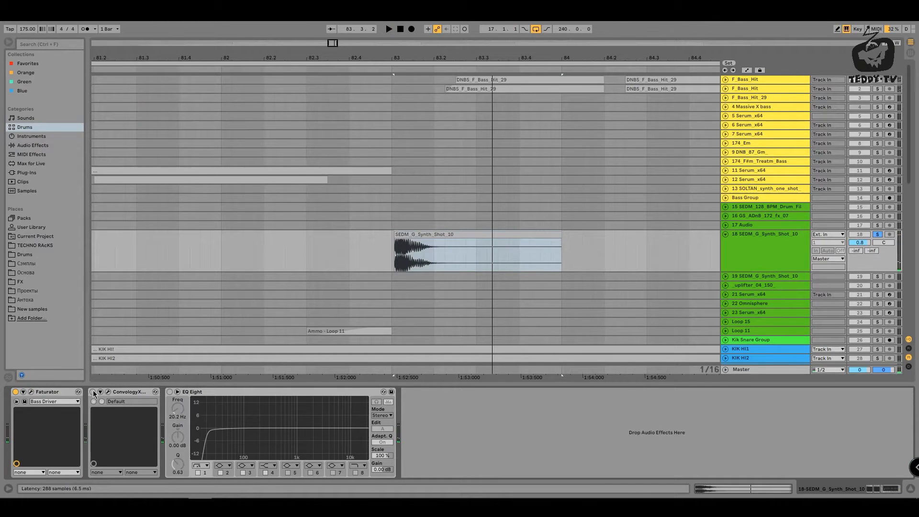
Enable ConvologyXT on track 18, view its plug-in window while playing the synth shot, and close the window
{"action": "left_click", "coordinate": [109, 394]}
{"action": "key", "text": "space"}
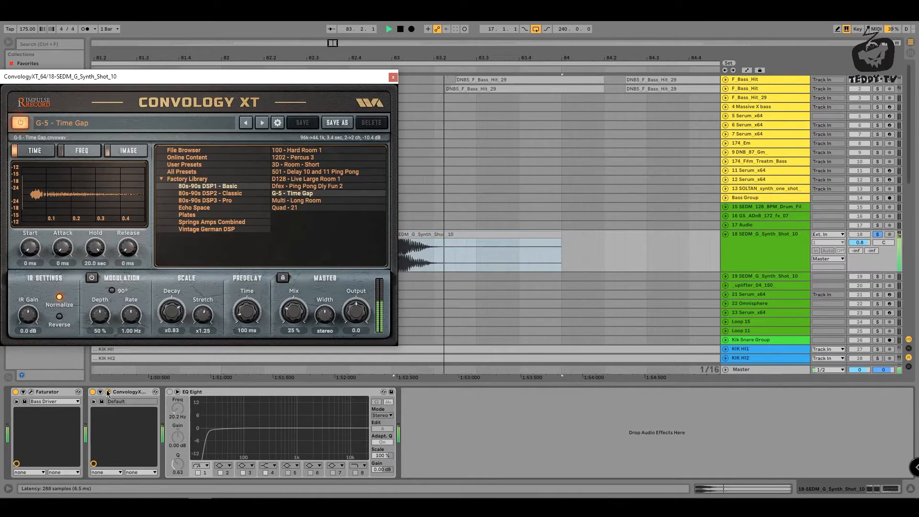
{"action": "key", "text": "space"}
{"action": "left_click", "coordinate": [108, 393]}
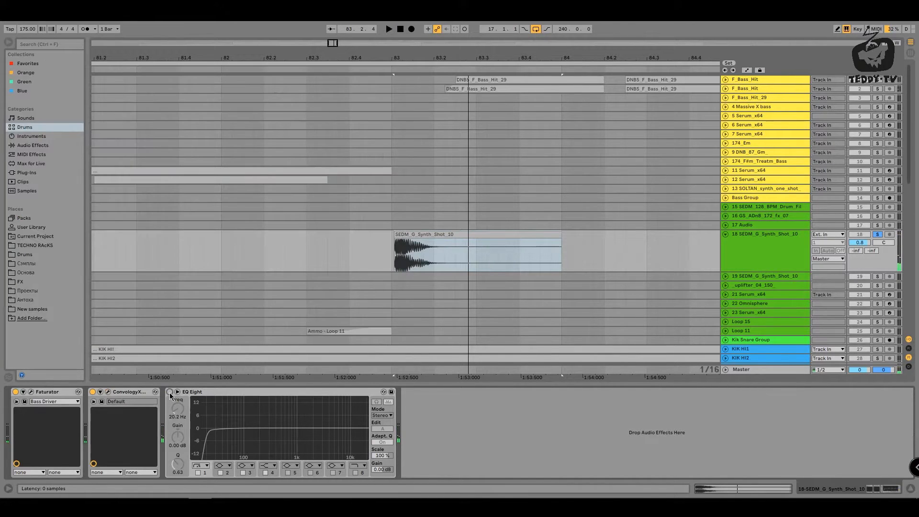
Enable EQ Eight on track 18, play the synth shot through the full device chain, and unsolo the track
{"action": "left_click", "coordinate": [170, 392]}
{"action": "key", "text": "space"}
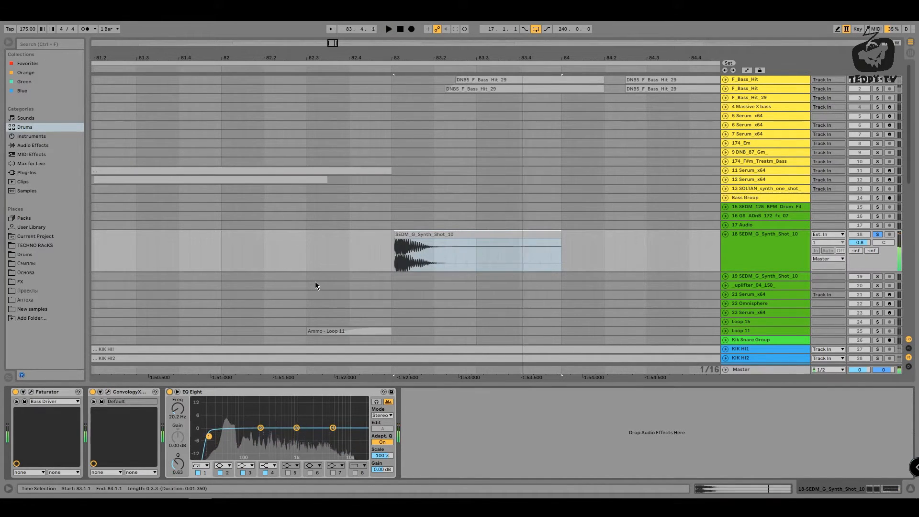
{"action": "left_click", "coordinate": [882, 234]}
{"action": "key", "text": "space"}
Play the full arrangement from position 82.2.4 to hear the synth shot in the mix
{"action": "left_click", "coordinate": [297, 243]}
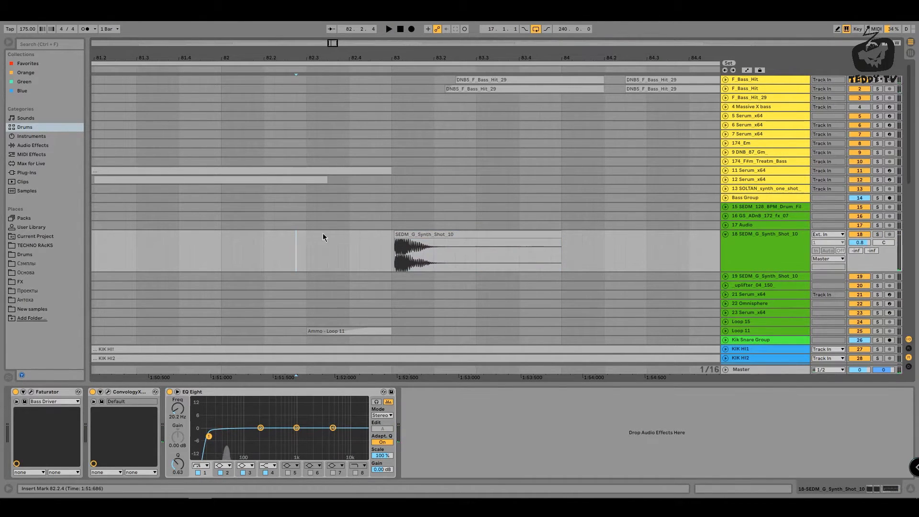
{"action": "scroll", "coordinate": [335, 236], "scroll_direction": "down", "scroll_amount": 2}
{"action": "key", "text": "space"}
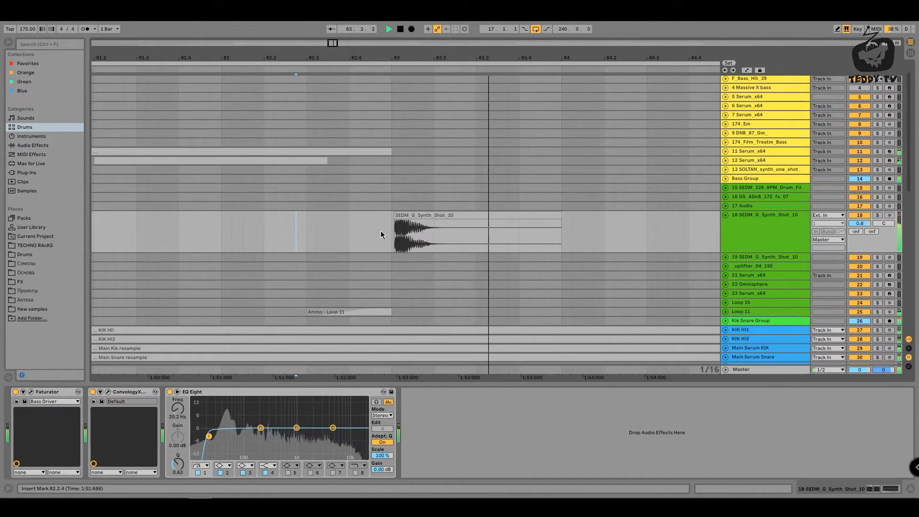
Replay the synth shot clip on track 18 within the full mix, stop playback and collapse the track
{"action": "key", "text": "space"}
{"action": "left_click", "coordinate": [390, 226]}
{"action": "key", "text": "space"}
{"action": "key", "text": "space"}
{"action": "left_click_drag", "start_coordinate": [363, 57], "coordinate": [364, 56]}
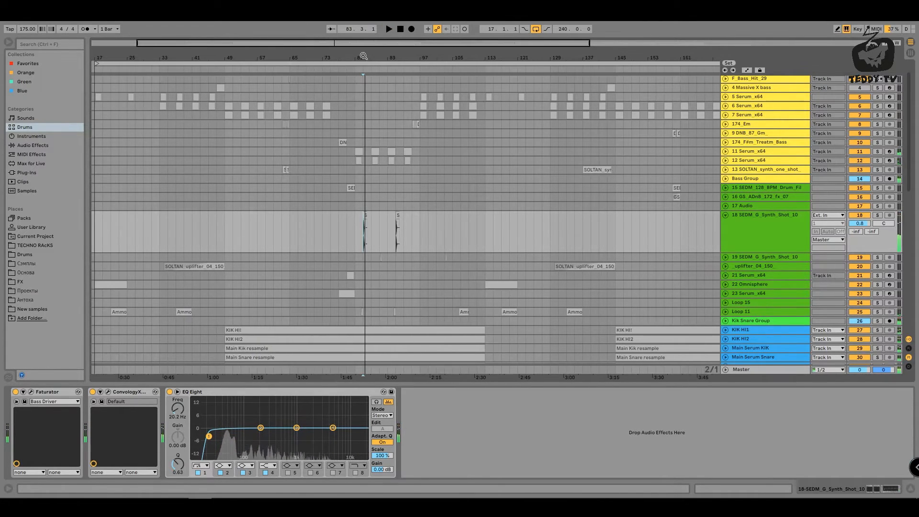
{"action": "left_click_drag", "start_coordinate": [895, 252], "coordinate": [895, 234]}
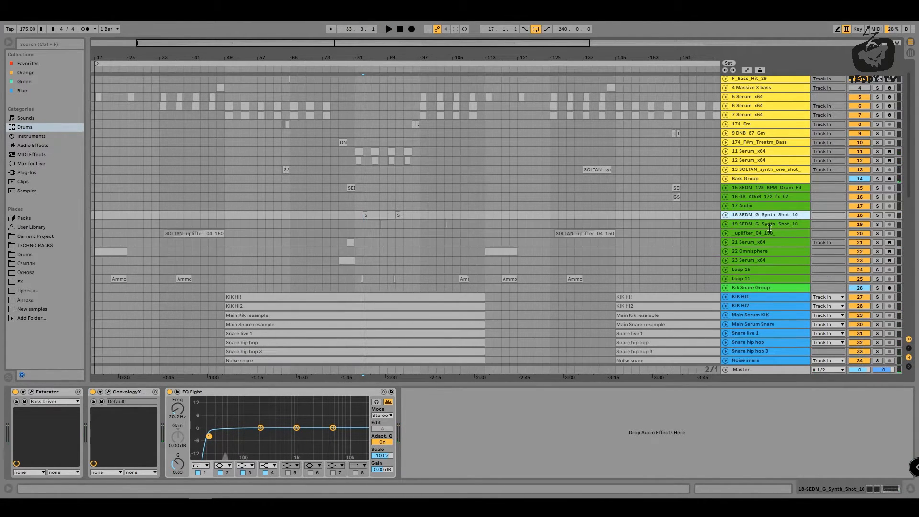
Expand track 19, play the arrangement from position 87.1.1 to hear its clip in the mix, and solo the track
{"action": "double_click", "coordinate": [764, 226]}
{"action": "left_click", "coordinate": [374, 232]}
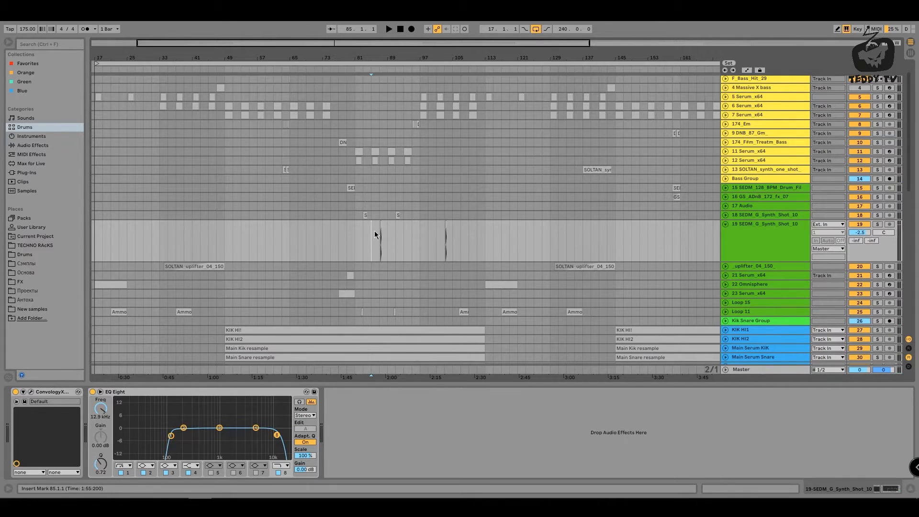
{"action": "left_click_drag", "start_coordinate": [392, 66], "coordinate": [349, 240]}
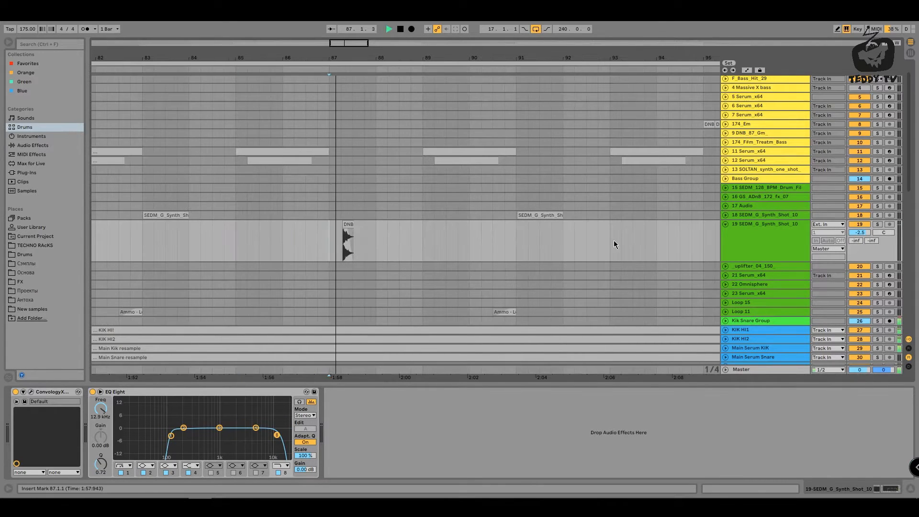
{"action": "key", "text": "s"}
{"action": "key", "text": "space"}
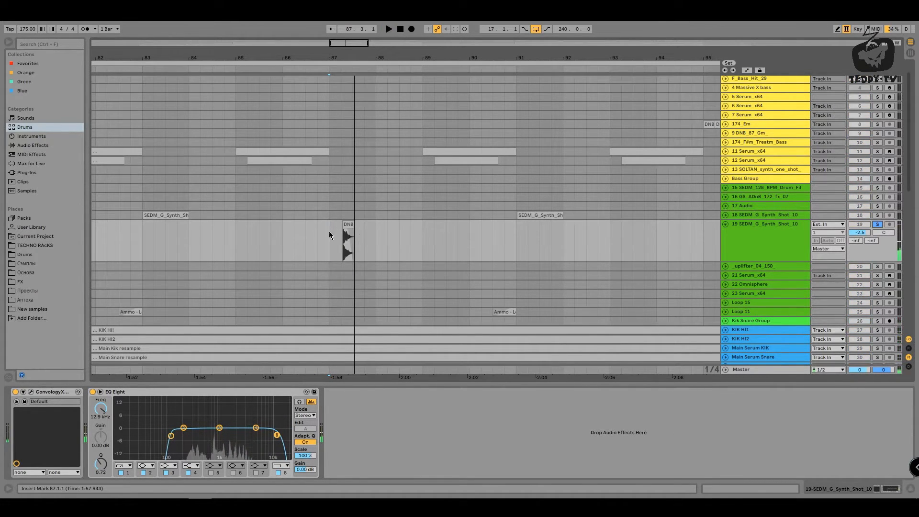
Play the soloed DNB_87_Fm_Magician_Synth clip on track 19 several times through its device chain
{"action": "key", "text": "space"}
{"action": "key", "text": "space"}
{"action": "key", "text": "space"}
{"action": "left_click_drag", "start_coordinate": [335, 59], "coordinate": [336, 132]}
{"action": "key", "text": "space"}
{"action": "left_click", "coordinate": [450, 224]}
{"action": "key", "text": "space"}
{"action": "key", "text": "space"}
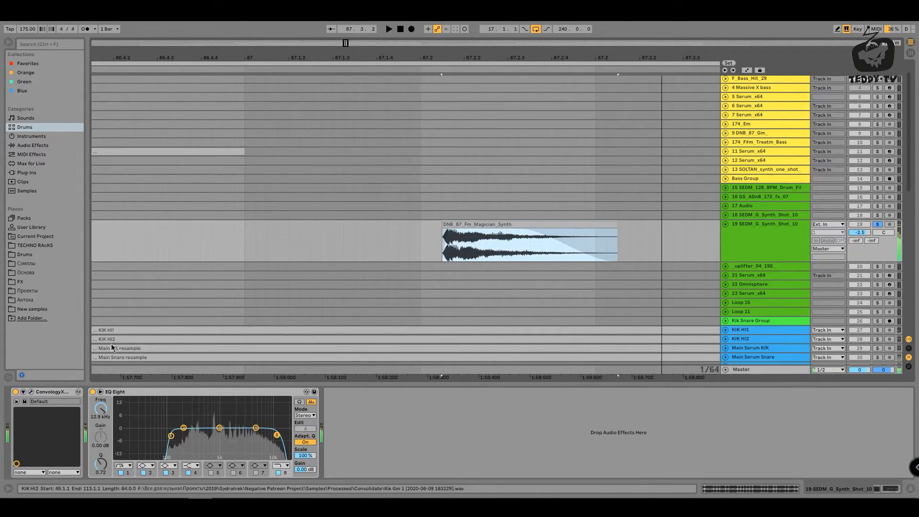
Bypass ConvologyXT and EQ Eight on track 19 and play the synth clip dry
{"action": "left_click", "coordinate": [92, 392]}
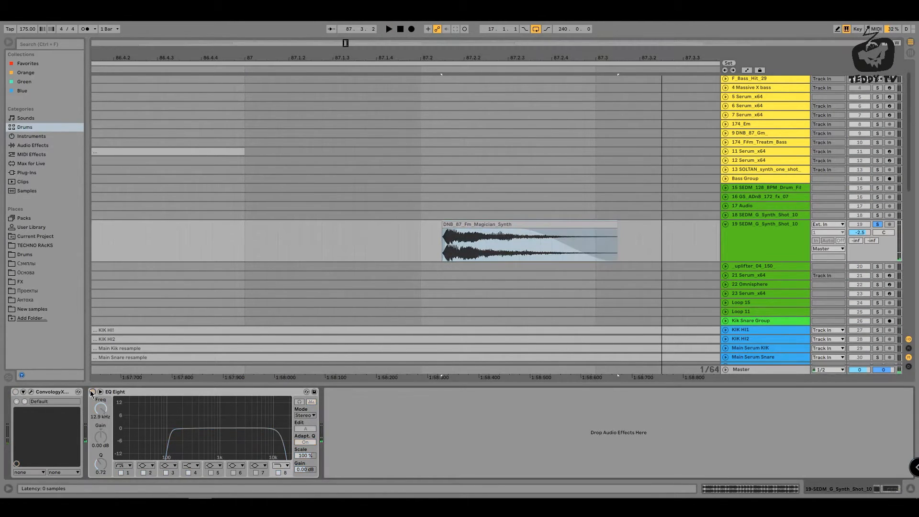
{"action": "key", "text": "space"}
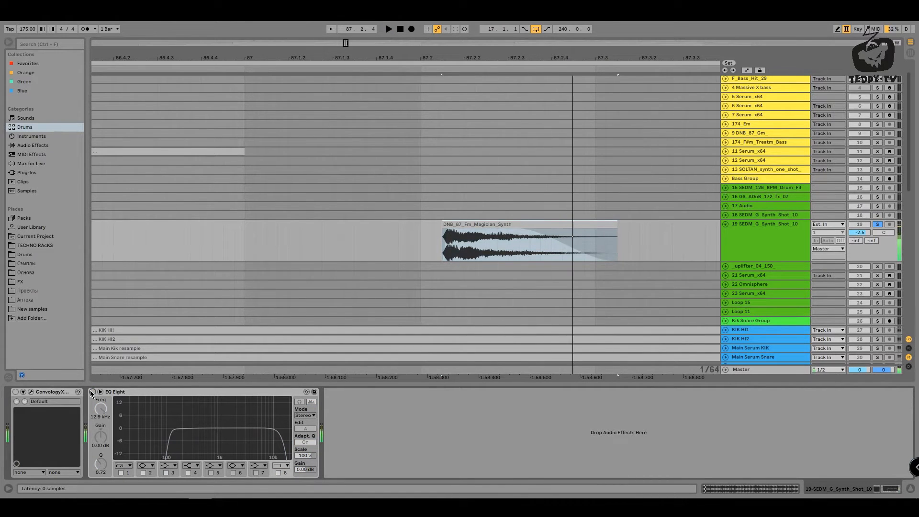
{"action": "key", "text": "space"}
Enable EQ Eight and ConvologyXT on track 19, play the processed synth clip, and unsolo the track
{"action": "left_click", "coordinate": [93, 392]}
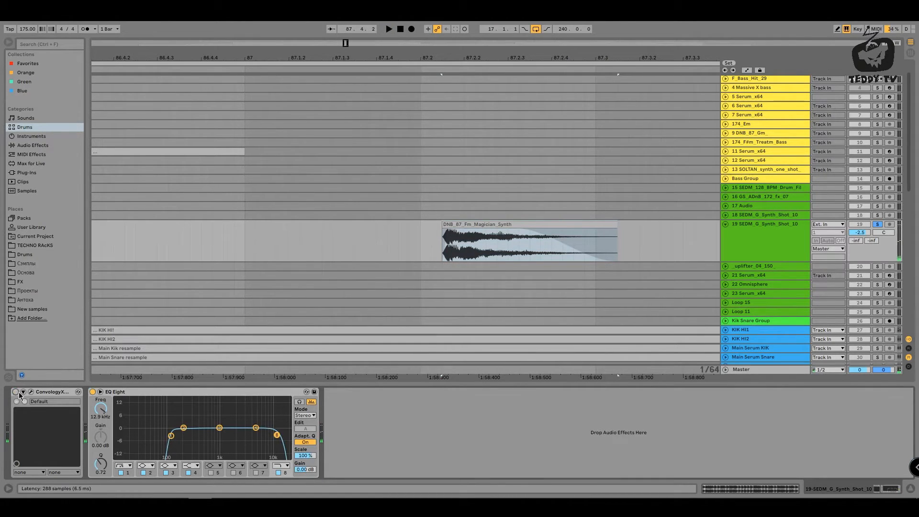
{"action": "left_click", "coordinate": [16, 392]}
{"action": "key", "text": "space"}
{"action": "left_click_drag", "start_coordinate": [319, 55], "coordinate": [321, 25]}
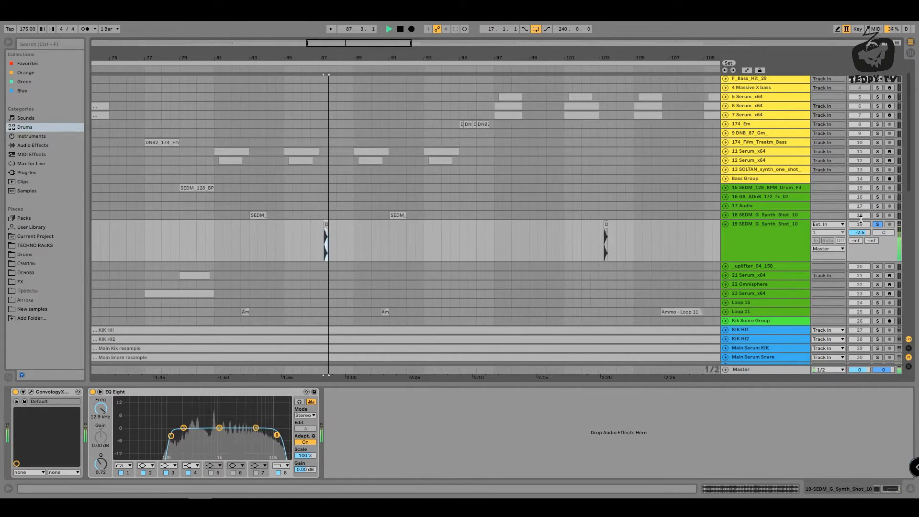
{"action": "key", "text": "space"}
{"action": "left_click", "coordinate": [877, 224]}
Collapse track 19, expand the uplifter track 20, and set the playback position at bar 33 before its first clip
{"action": "scroll", "coordinate": [787, 257], "scroll_direction": "down", "scroll_amount": 1}
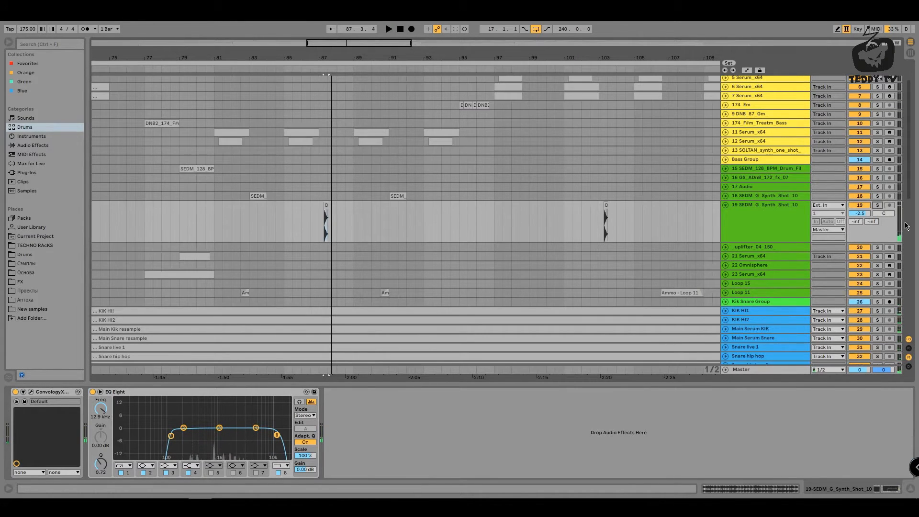
{"action": "double_click", "coordinate": [898, 219]}
{"action": "left_click", "coordinate": [765, 215]}
{"action": "left_click_drag", "start_coordinate": [758, 219], "coordinate": [757, 269]}
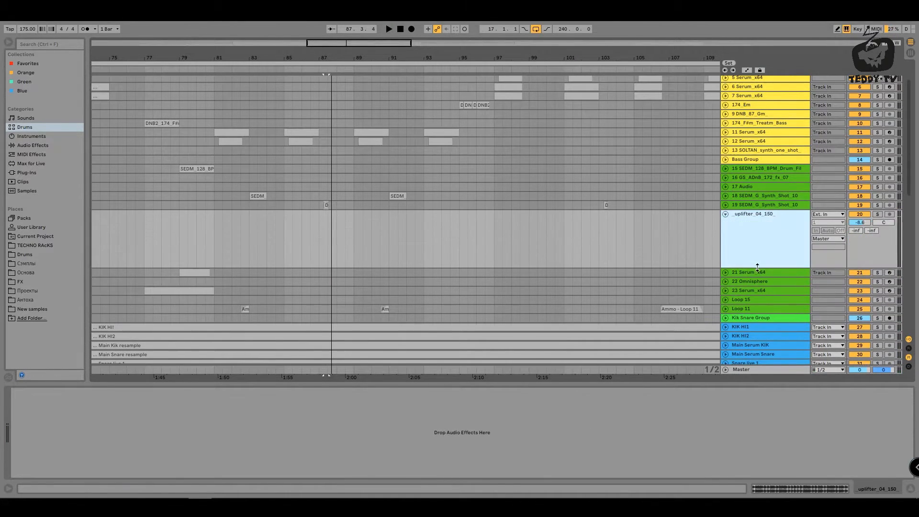
{"action": "left_click_drag", "start_coordinate": [468, 59], "coordinate": [468, 28]}
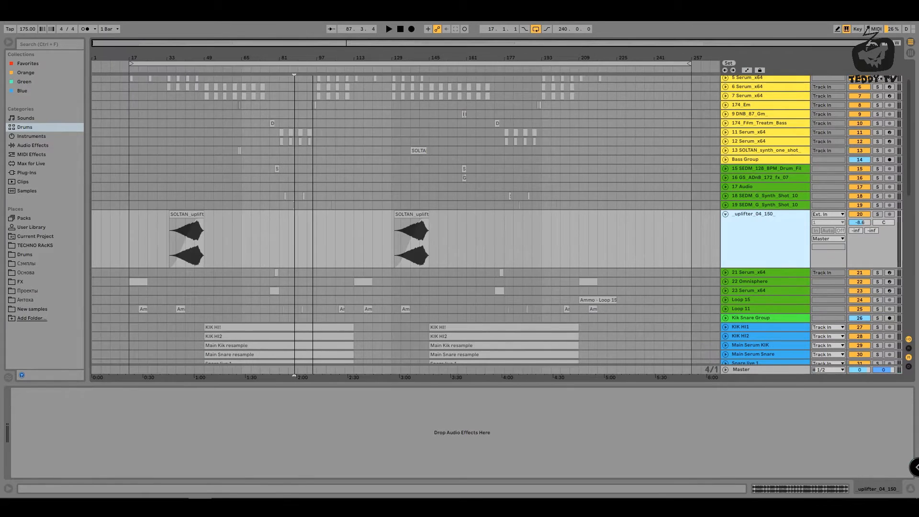
{"action": "left_click", "coordinate": [168, 230]}
{"action": "mouse_move", "coordinate": [176, 59]}
{"action": "left_mouse_down"}
{"action": "mouse_move", "coordinate": [181, 98]}
{"action": "mouse_move", "coordinate": [181, 86]}
{"action": "left_mouse_up"}
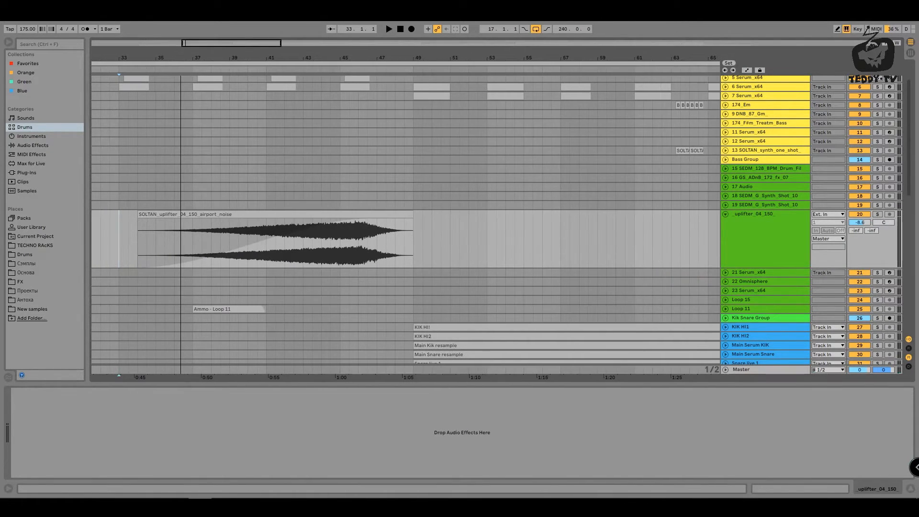
Play the uplifter clip from position 41.3.1 in the mix, solo track 20 during playback, and unsolo it again
{"action": "left_click", "coordinate": [275, 234]}
{"action": "key", "text": "space"}
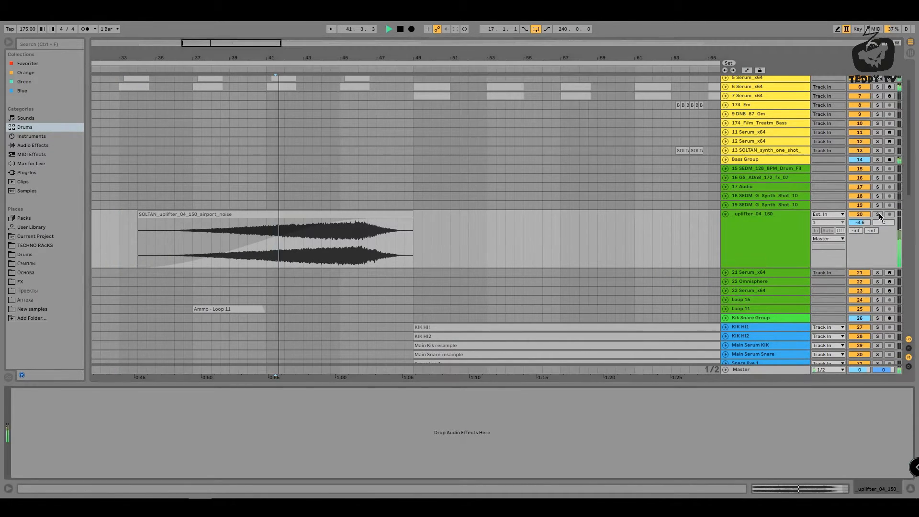
{"action": "left_click", "coordinate": [878, 214]}
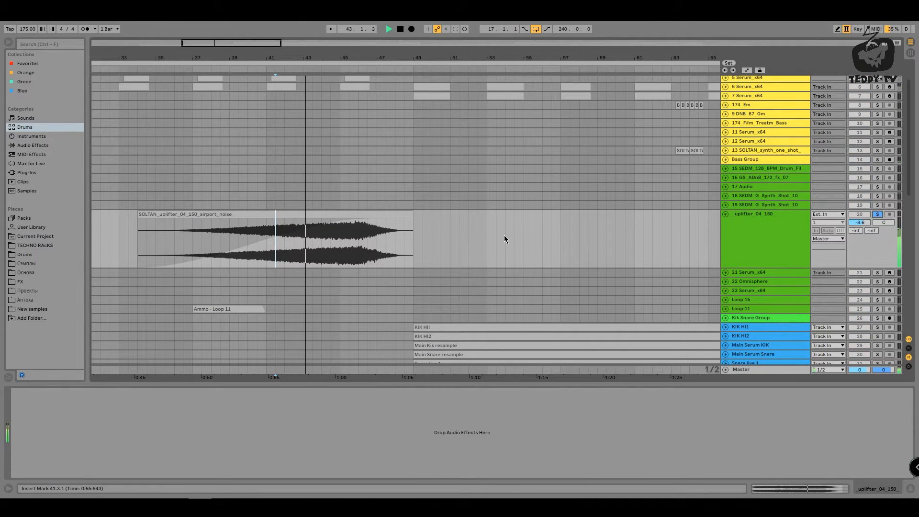
{"action": "left_click", "coordinate": [877, 213]}
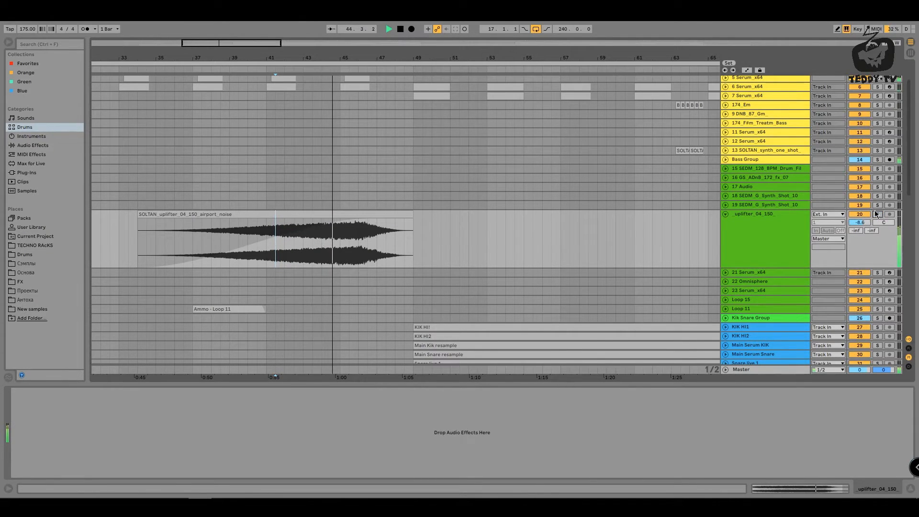
{"action": "left_click_drag", "start_coordinate": [408, 58], "coordinate": [400, 24]}
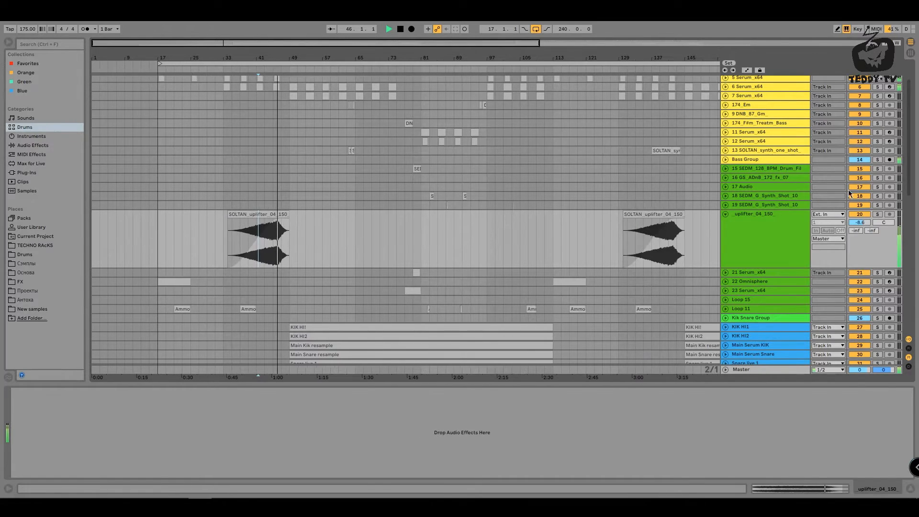
Collapse track 20, expand Serum track 21, play its MIDI clip from position 79.1.1 in the mix, and solo the track
{"action": "left_click_drag", "start_coordinate": [769, 267], "coordinate": [753, 254]}
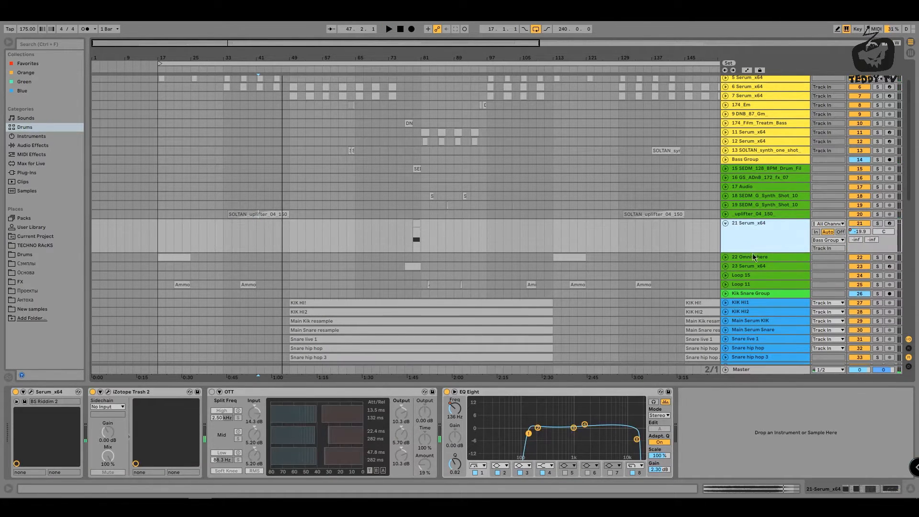
{"action": "left_click", "coordinate": [413, 240]}
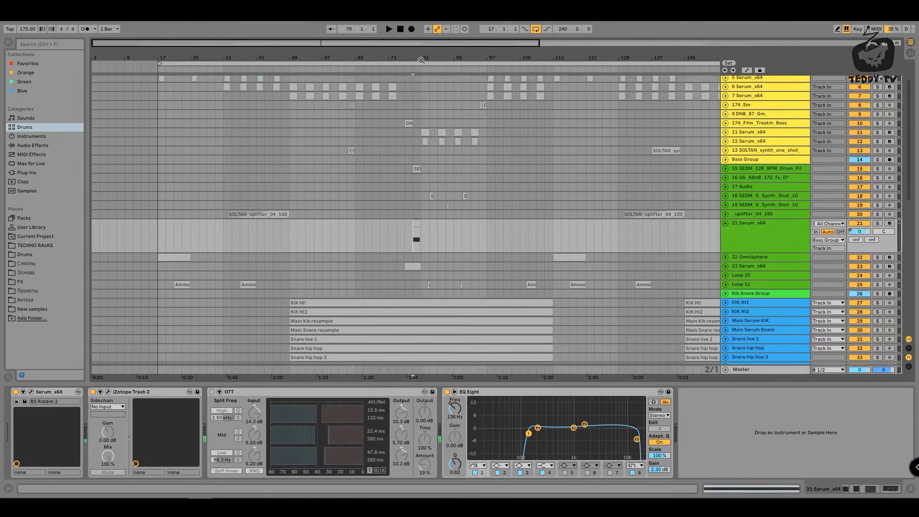
{"action": "left_click_drag", "start_coordinate": [412, 59], "coordinate": [413, 86]}
{"action": "key", "text": "space"}
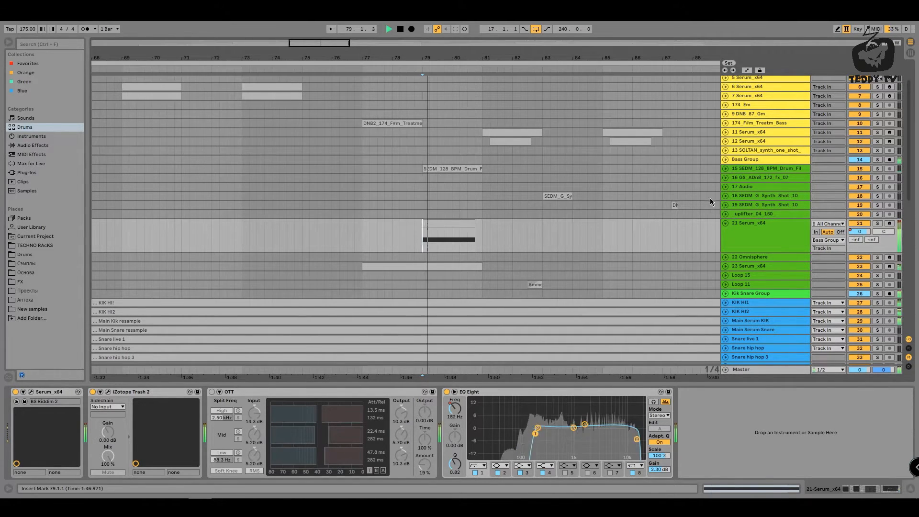
{"action": "left_click", "coordinate": [879, 224]}
{"action": "key", "text": "space"}
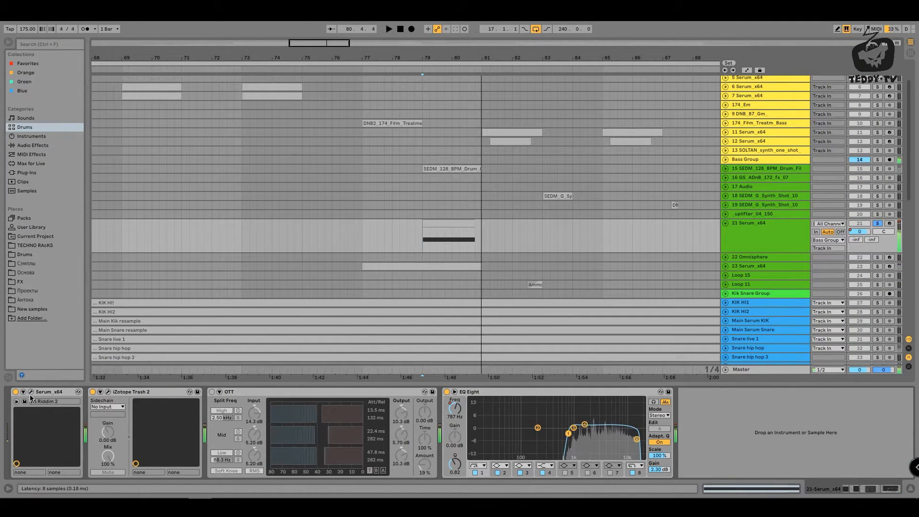
Bypass iZotope Trash 2 and EQ Eight on track 21, and view the Serum patch window while playing the unprocessed sound
{"action": "key", "text": "space"}
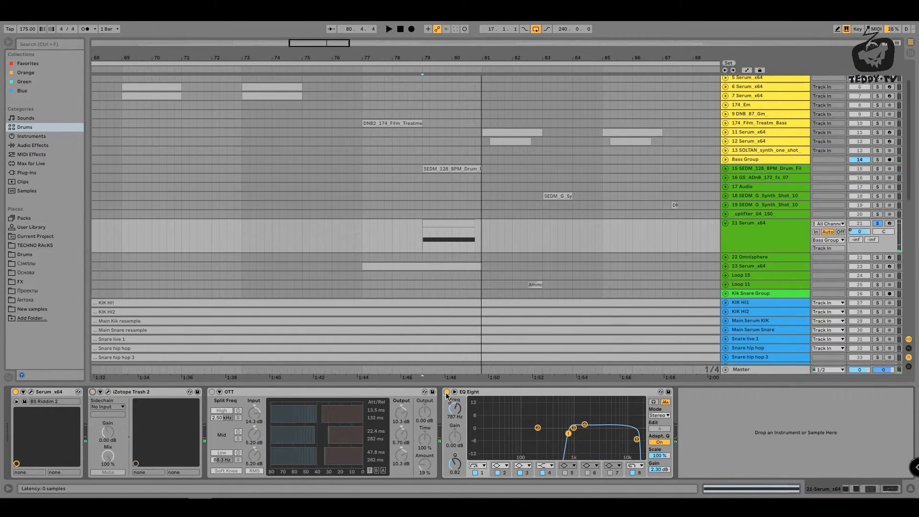
{"action": "left_click", "coordinate": [446, 392]}
{"action": "left_click", "coordinate": [32, 393]}
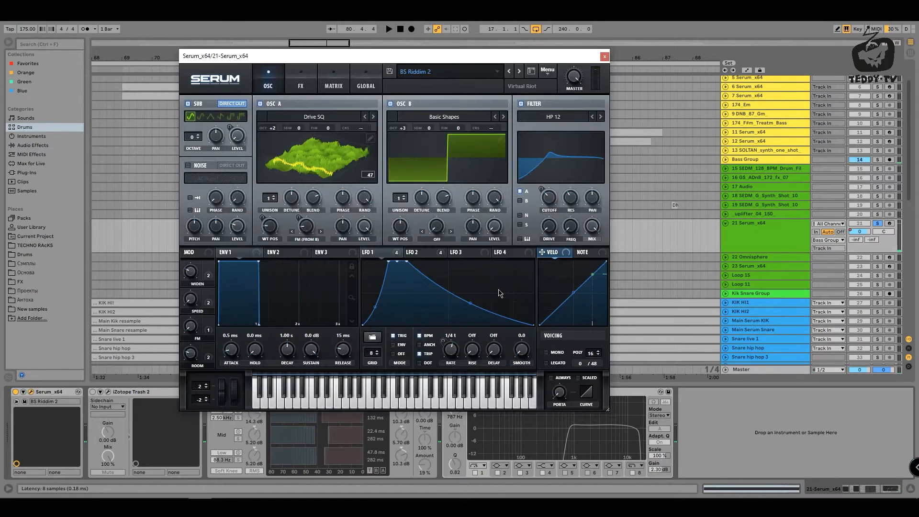
{"action": "key", "text": "space"}
{"action": "key", "text": "space"}
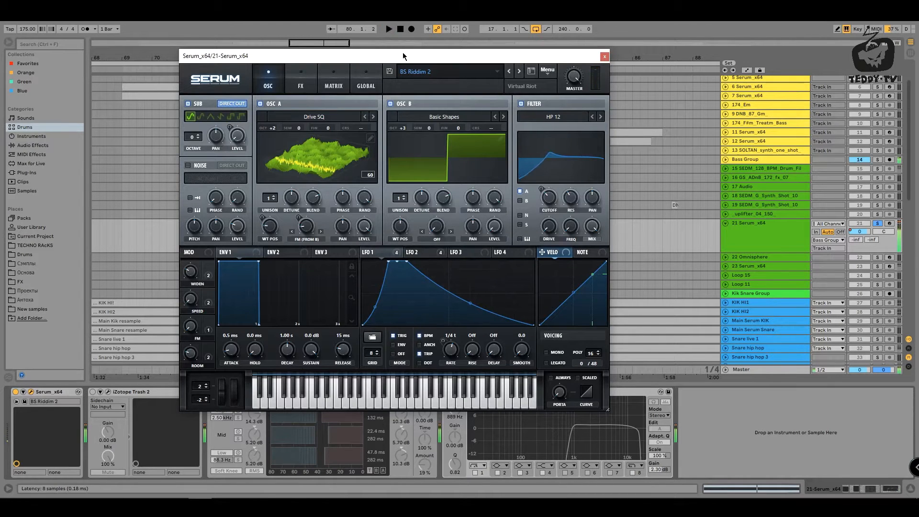
{"action": "left_click_drag", "start_coordinate": [404, 57], "coordinate": [341, 32]}
Enable iZotope Trash 2, OTT and EQ Eight on track 21 one after another while playing the Serum clip
{"action": "left_click", "coordinate": [93, 392]}
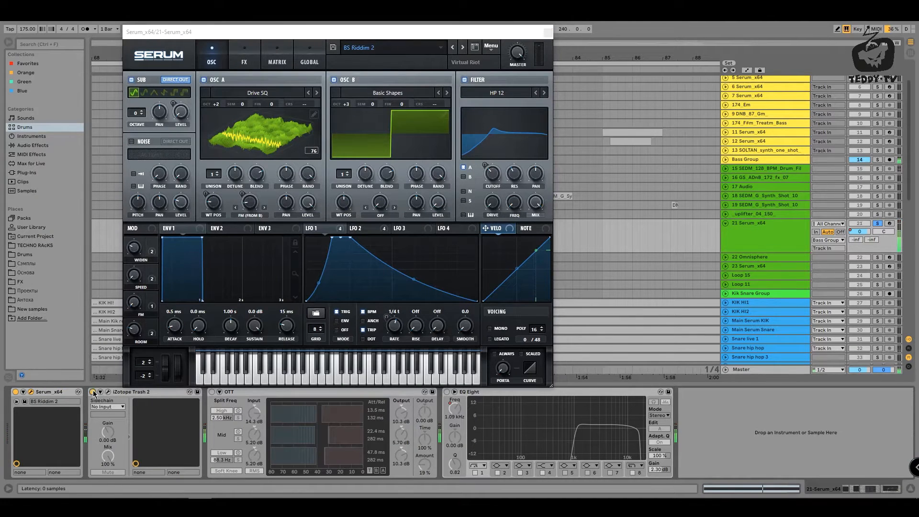
{"action": "key", "text": "space"}
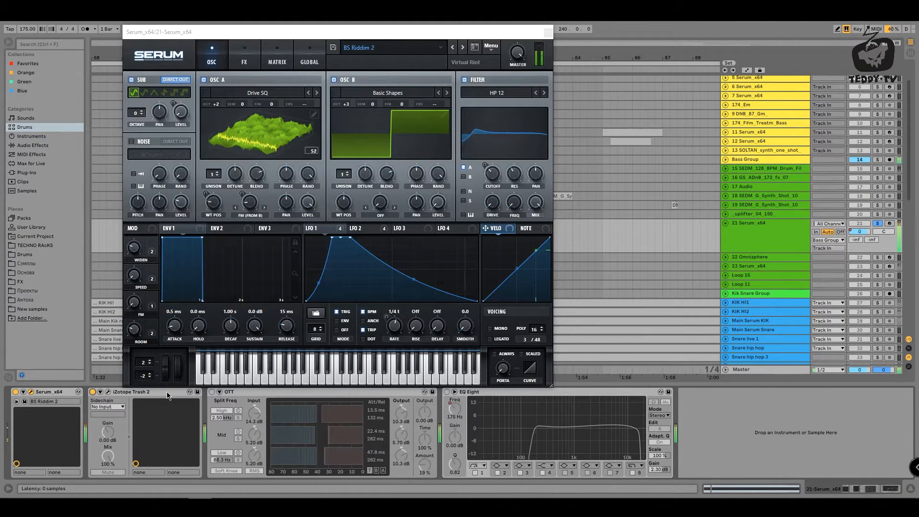
{"action": "left_click", "coordinate": [212, 391]}
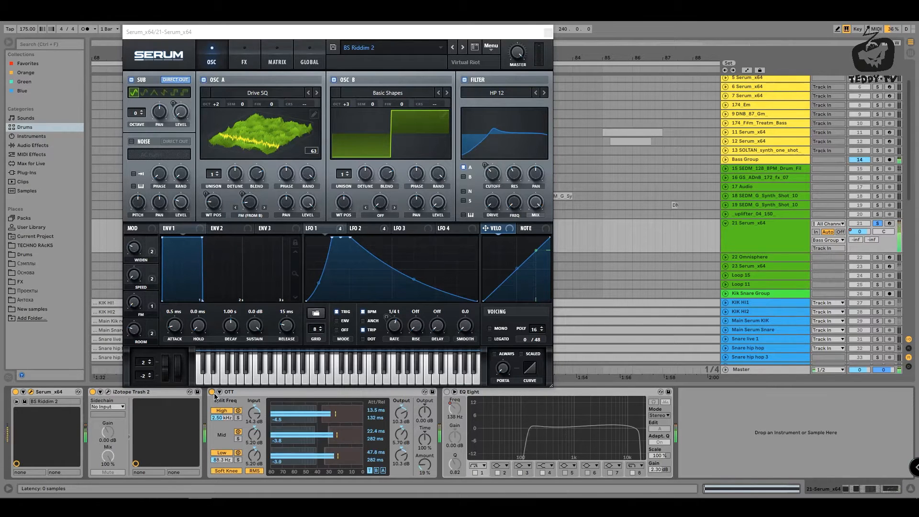
{"action": "left_click", "coordinate": [447, 392]}
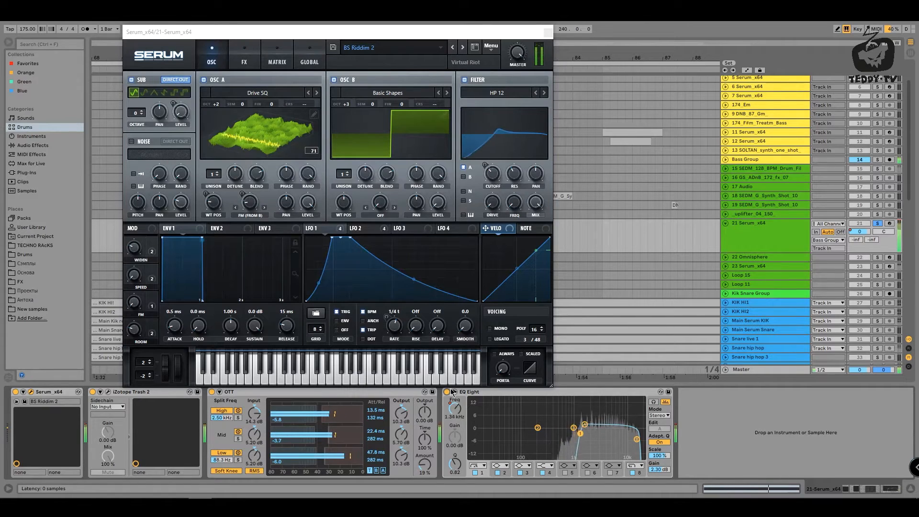
Unsolo track 21 to hear the Serum sound in the mix, close the Serum window, and stop playback
{"action": "left_click", "coordinate": [877, 223]}
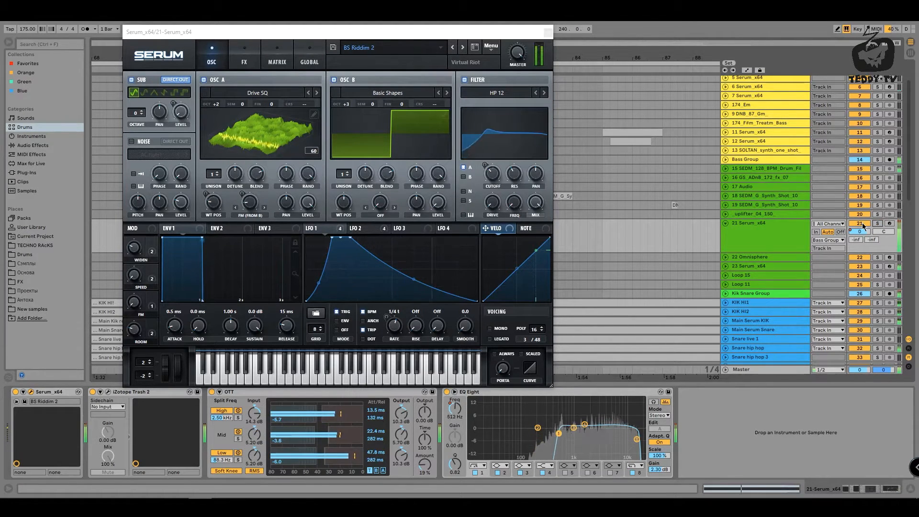
{"action": "left_click", "coordinate": [548, 32]}
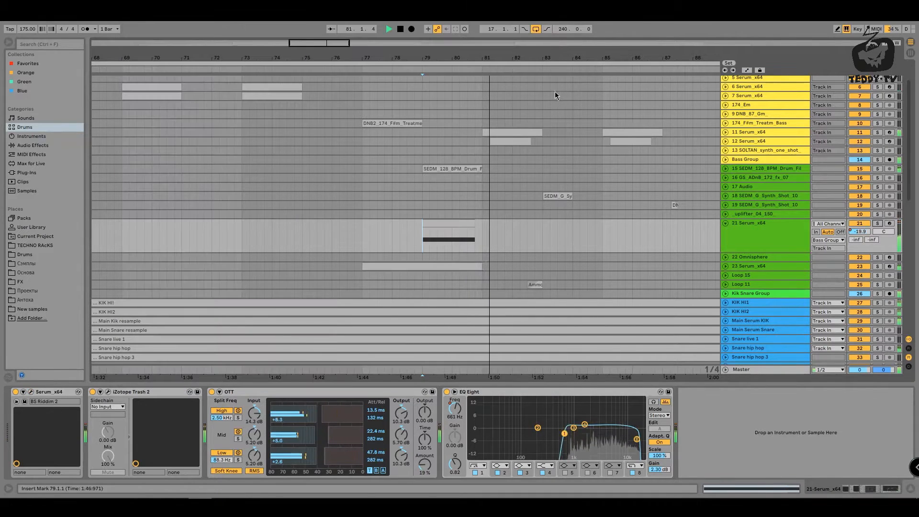
{"action": "key", "text": "space"}
Collapse track 21, expand track 22 Omnisphere, and set the playback position to 17.1.1 at its first clip
{"action": "left_click_drag", "start_coordinate": [415, 59], "coordinate": [276, 59]}
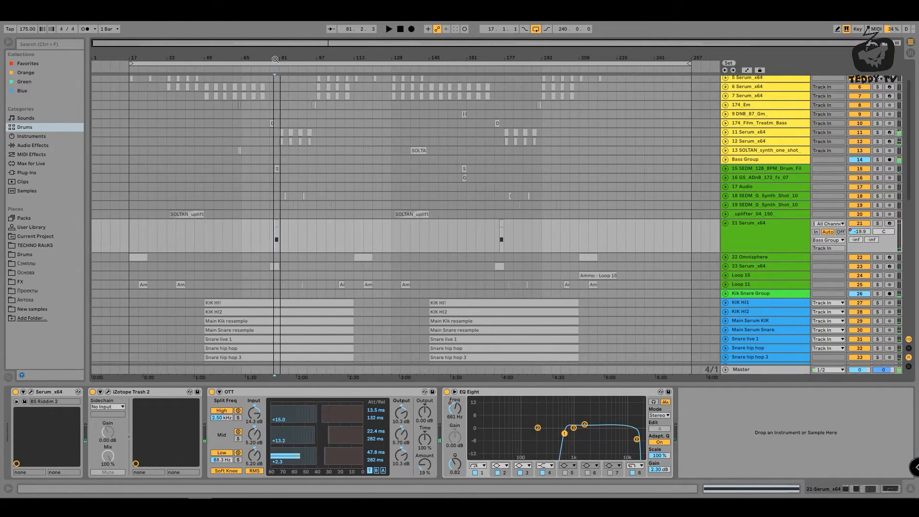
{"action": "left_click_drag", "start_coordinate": [899, 236], "coordinate": [899, 230]}
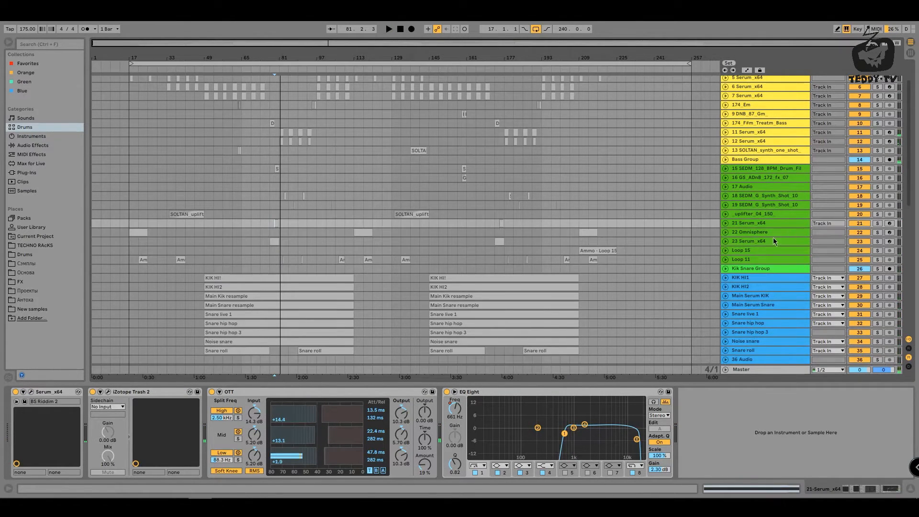
{"action": "left_click", "coordinate": [725, 232]}
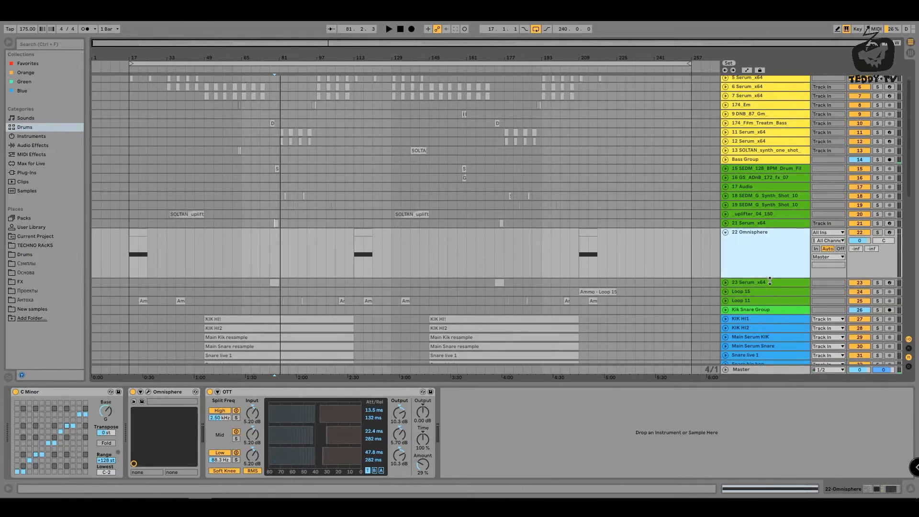
{"action": "left_click", "coordinate": [129, 249]}
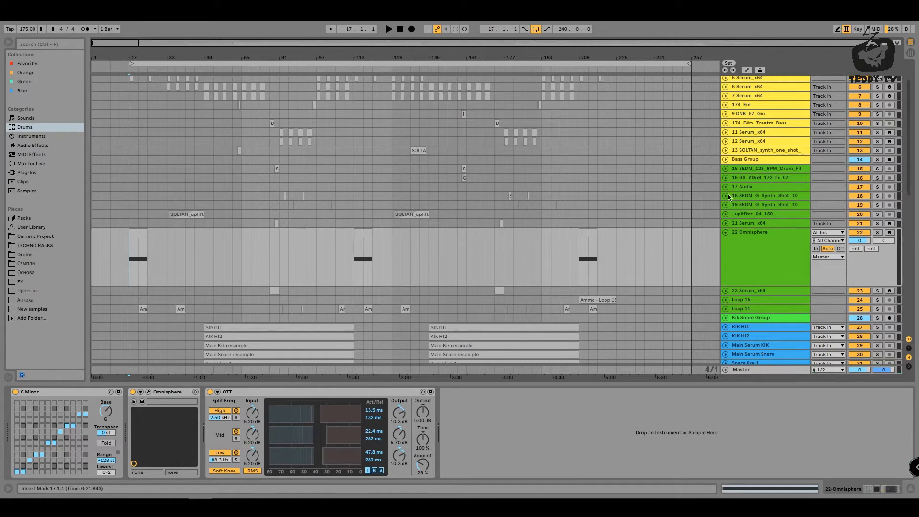
Solo track 22 Omnisphere, play its first clip, and examine the C Minor scale device during playback
{"action": "left_click", "coordinate": [878, 233]}
{"action": "key", "text": "space"}
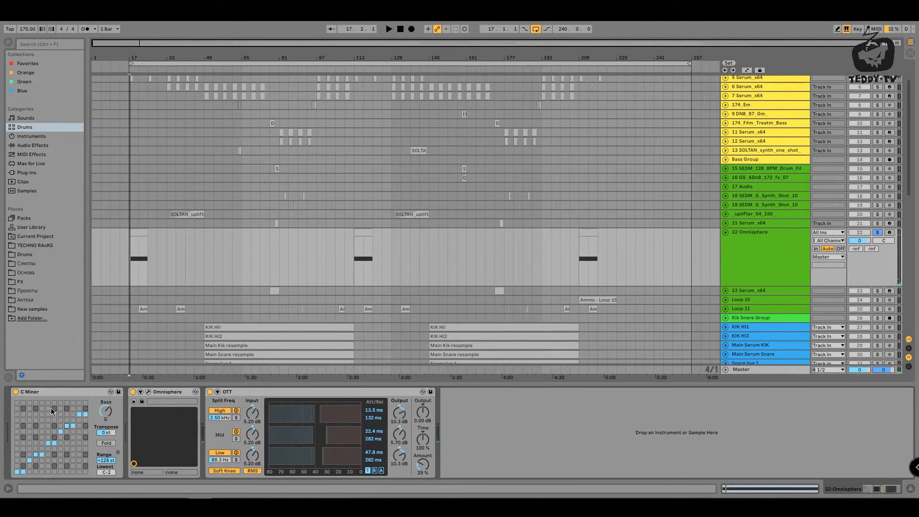
{"action": "key", "text": "space"}
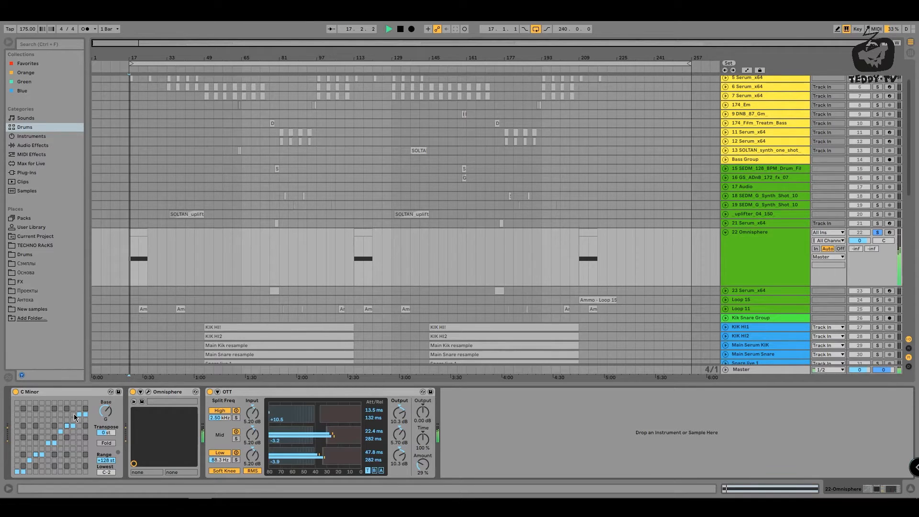
{"action": "left_click", "coordinate": [35, 394]}
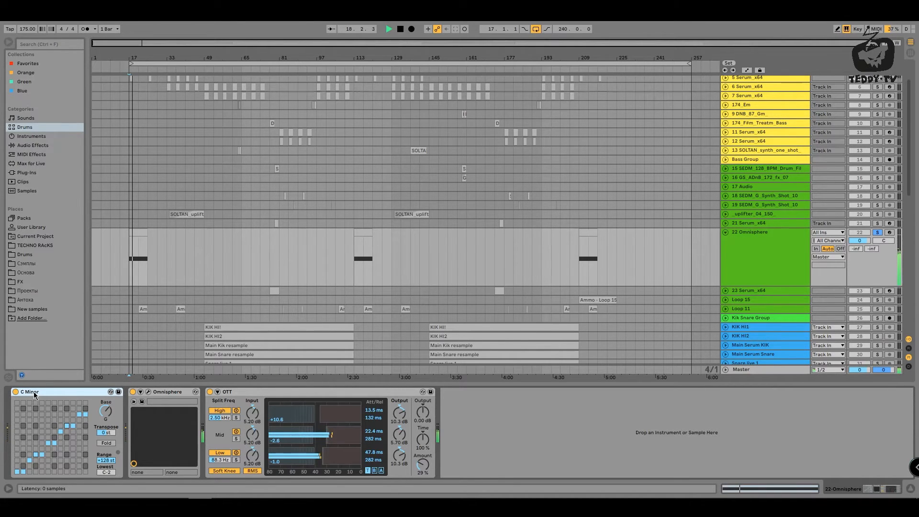
Select the first clip on track 22 and replay it soloed while examining the OTT settings
{"action": "left_click", "coordinate": [134, 231]}
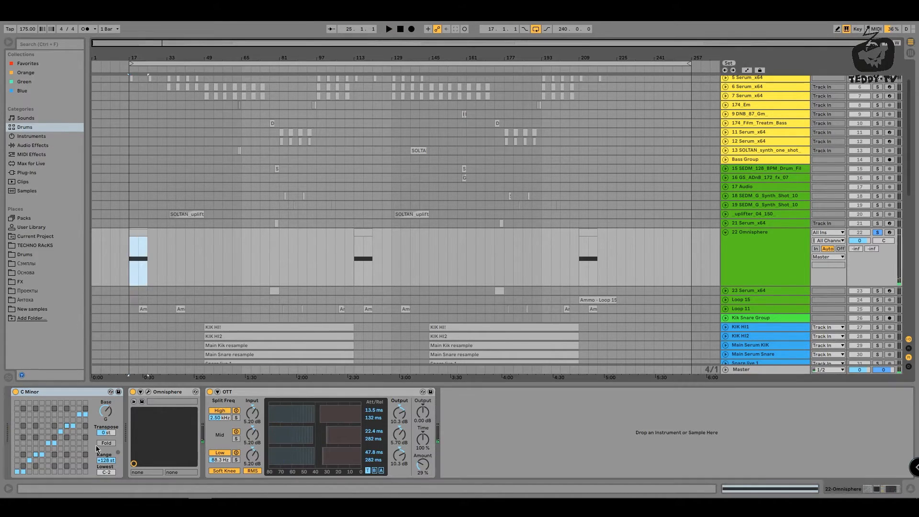
{"action": "left_click", "coordinate": [227, 394]}
{"action": "key", "text": "space"}
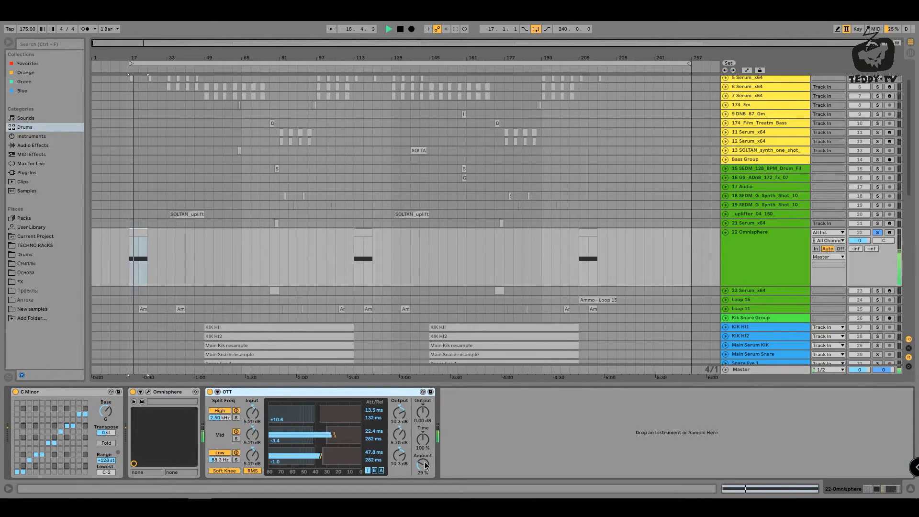
Unsolo track 22 to hear the Omnisphere clip in the mix, and collapse the track
{"action": "left_click", "coordinate": [878, 233]}
{"action": "scroll", "coordinate": [906, 219], "scroll_direction": "down", "scroll_amount": 2}
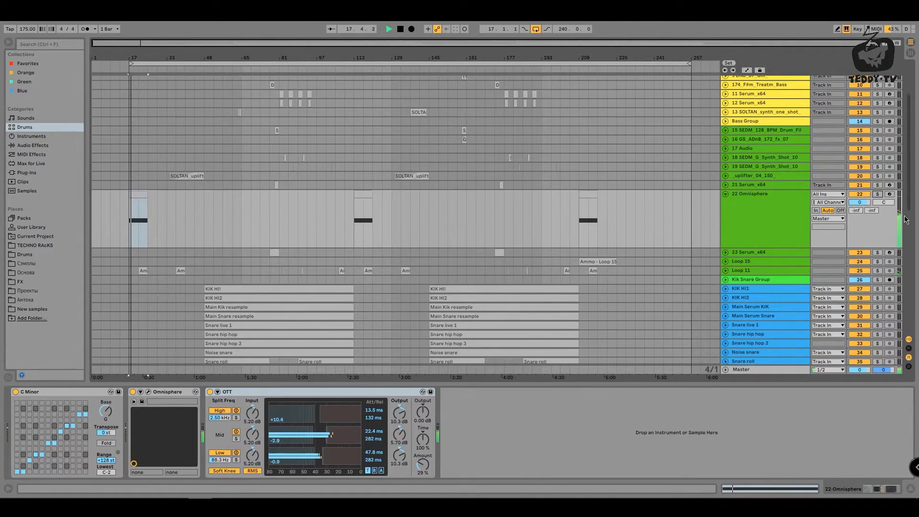
{"action": "key", "text": "u"}
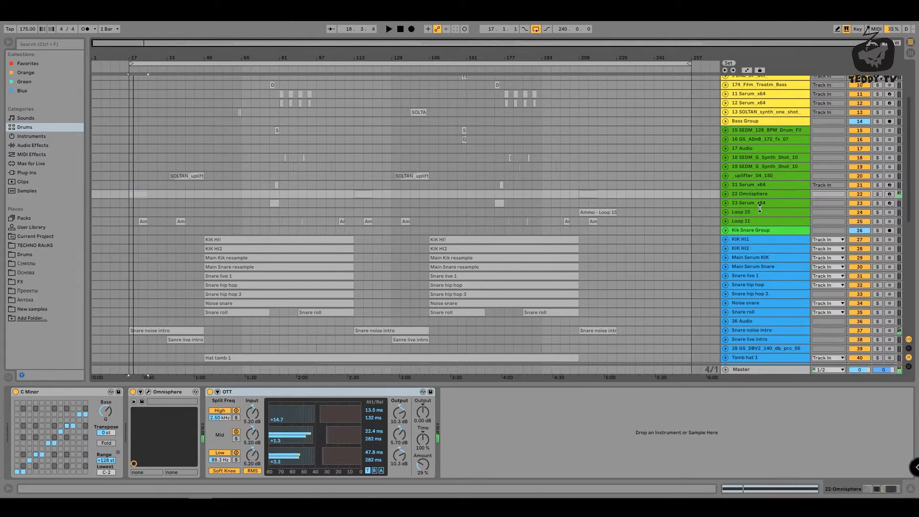
Expand track 23 Serum, solo it, and play its first clip from 77.1.1
{"action": "left_click_drag", "start_coordinate": [761, 207], "coordinate": [760, 257]}
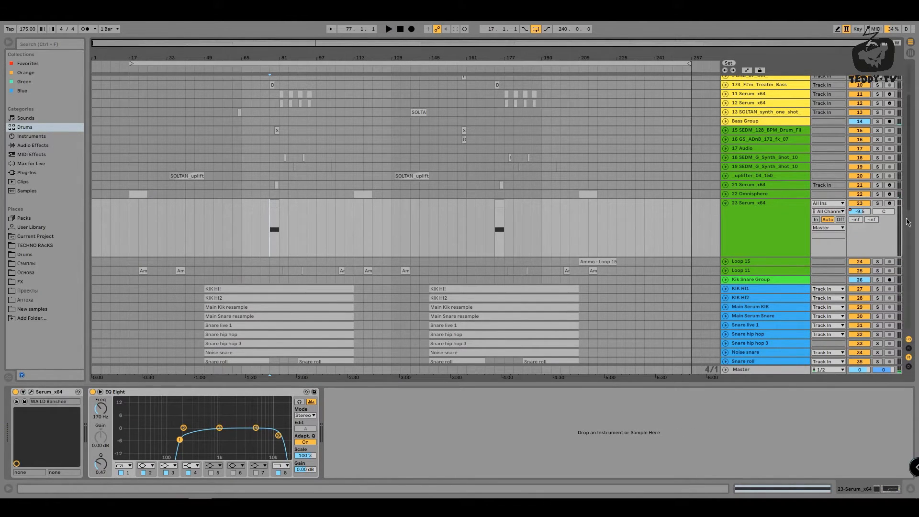
{"action": "left_click", "coordinate": [880, 204]}
{"action": "key", "text": "space"}
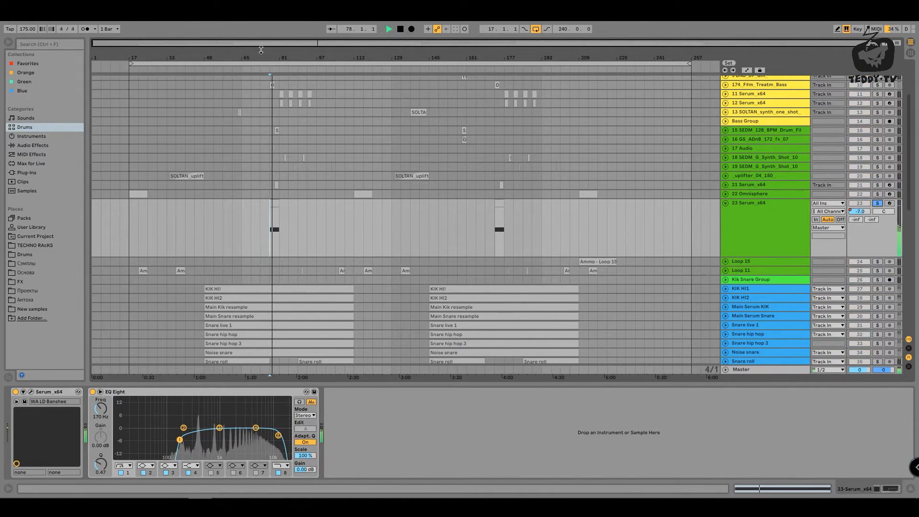
{"action": "left_click_drag", "start_coordinate": [263, 50], "coordinate": [263, 107]}
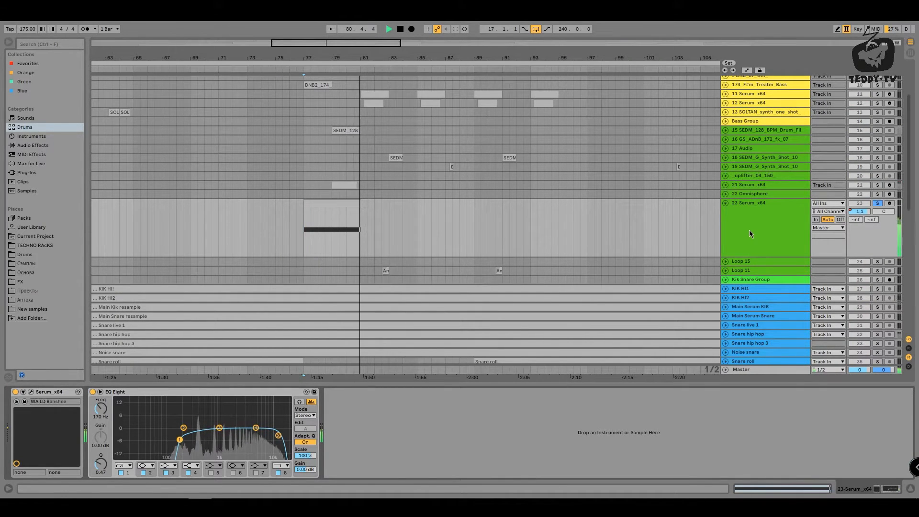
View the WA LD Banshee patch in track 23's Serum window, close the window, and replay the soloed clip
{"action": "left_click", "coordinate": [31, 392]}
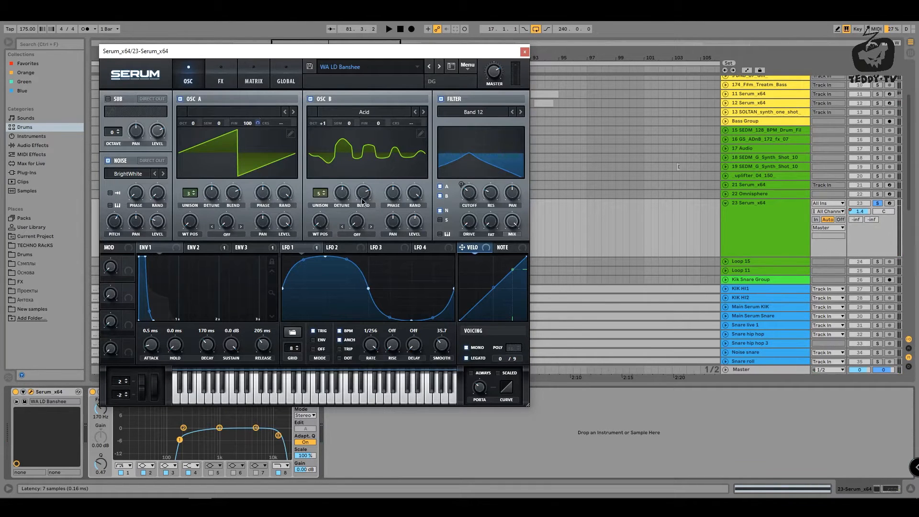
{"action": "left_click_drag", "start_coordinate": [400, 52], "coordinate": [441, 83]}
{"action": "mouse_move", "coordinate": [242, 426]}
{"action": "left_mouse_down"}
{"action": "mouse_move", "coordinate": [397, 428]}
{"action": "mouse_move", "coordinate": [235, 425]}
{"action": "left_mouse_up"}
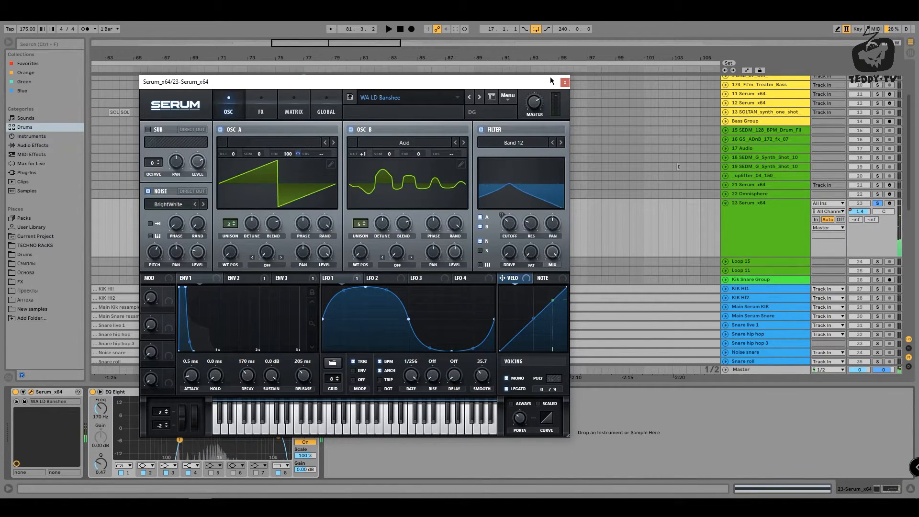
{"action": "left_click", "coordinate": [565, 84]}
{"action": "key", "text": "space"}
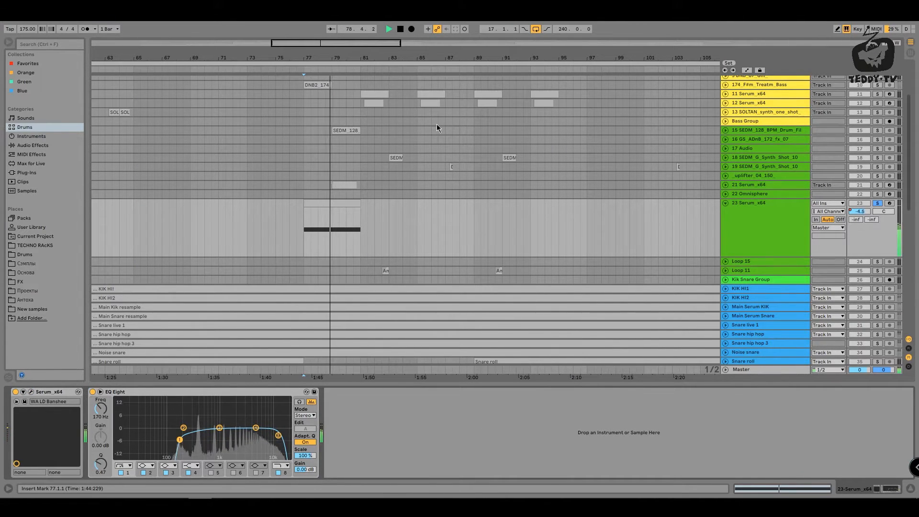
Unsolo track 23, play its first clip in the full mix, stop playback, and collapse the track
{"action": "key", "text": "space"}
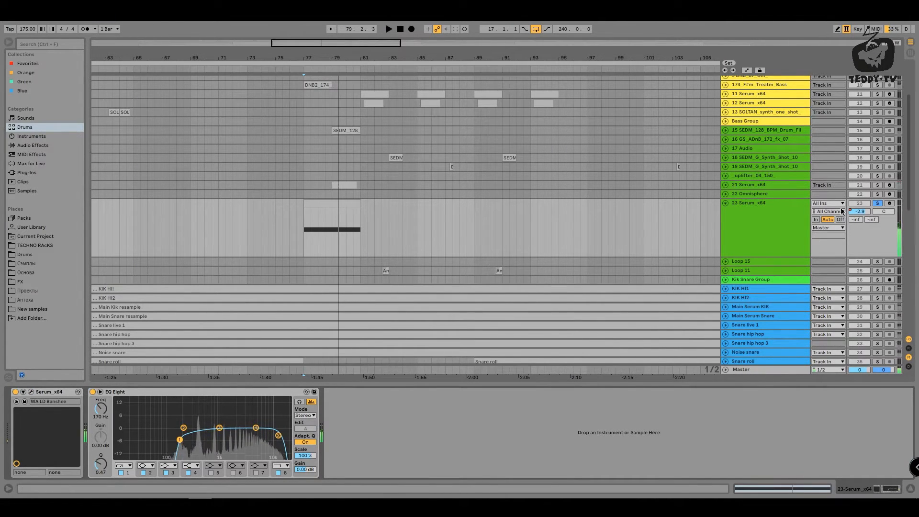
{"action": "left_click", "coordinate": [878, 204]}
{"action": "left_click_drag", "start_coordinate": [375, 59], "coordinate": [282, 50]}
{"action": "key", "text": "space"}
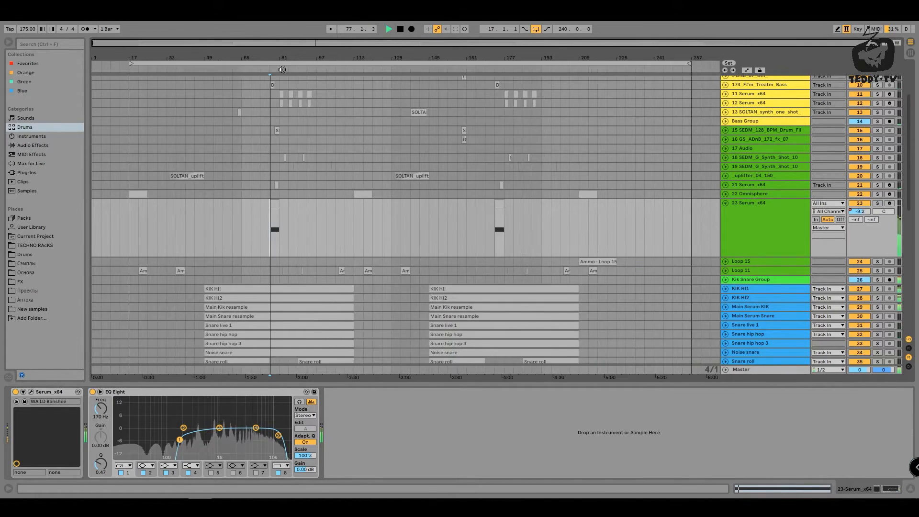
{"action": "key", "text": "space"}
{"action": "key", "text": "alt+u"}
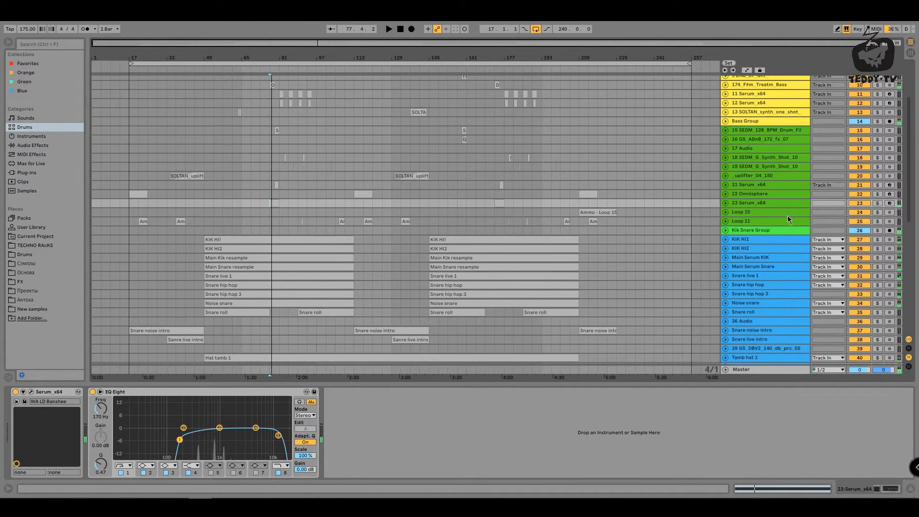
Audition the Loop 15 clip from 209.1.1, first soloed and in the mix after unsoloing, and collapse the track
{"action": "double_click", "coordinate": [756, 213]}
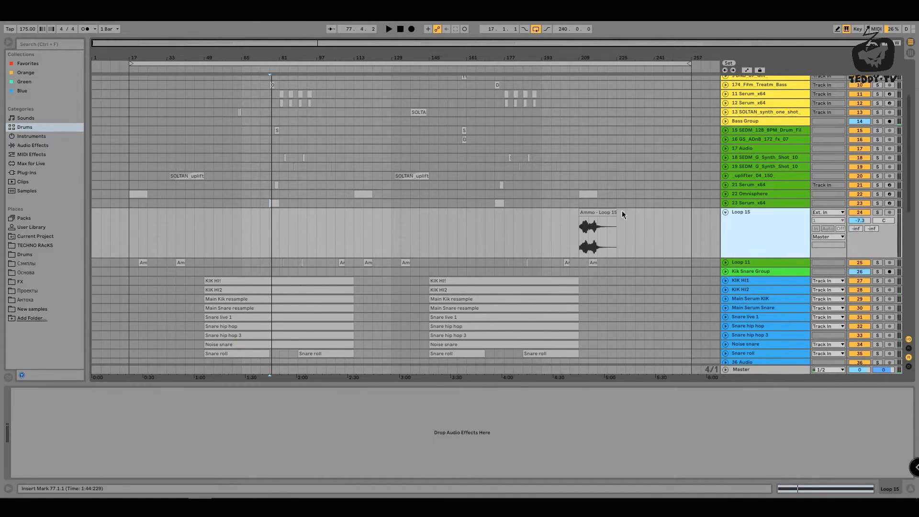
{"action": "left_click", "coordinate": [579, 232]}
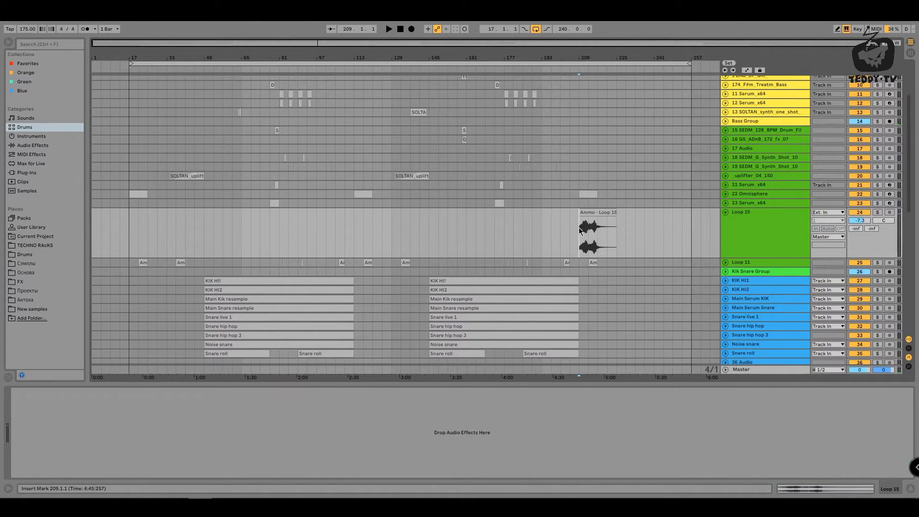
{"action": "left_click", "coordinate": [879, 214]}
{"action": "key", "text": "space"}
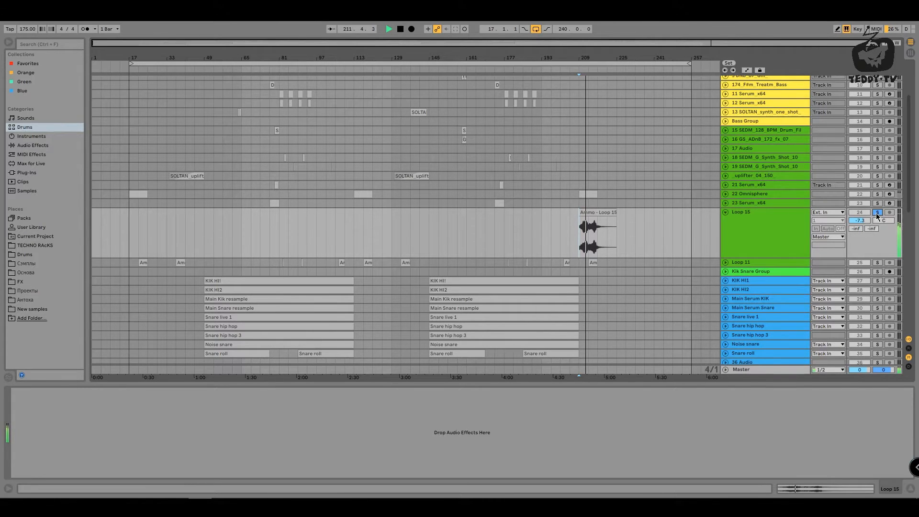
{"action": "key", "text": "space"}
{"action": "left_click", "coordinate": [877, 213]}
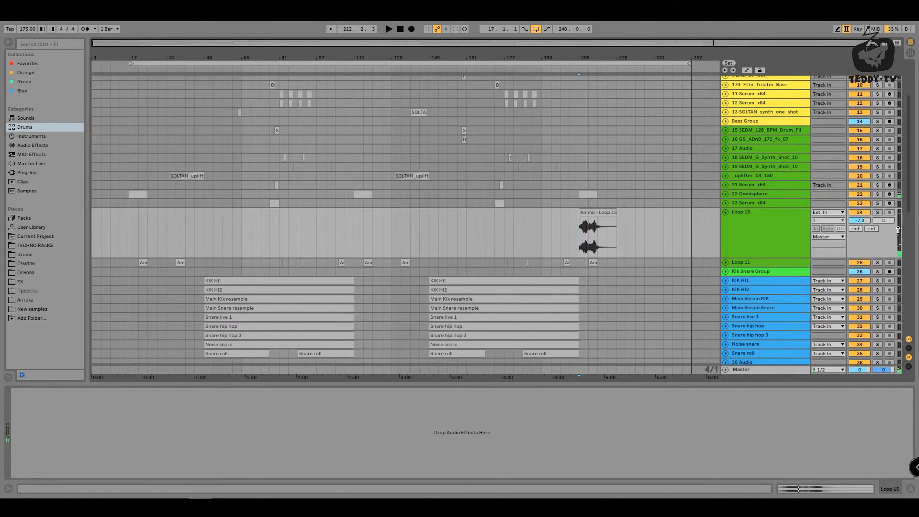
{"action": "left_click_drag", "start_coordinate": [899, 230], "coordinate": [896, 230]}
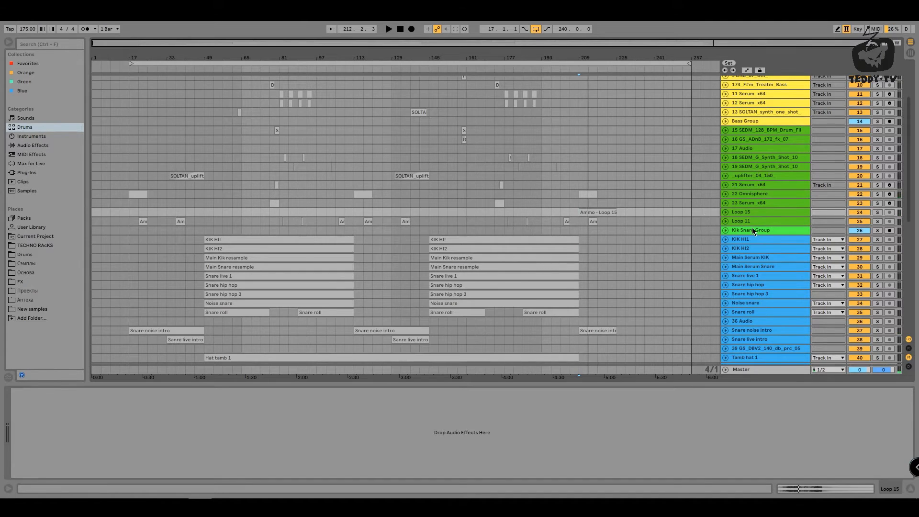
Expand the Loop 11 track and play its first clip from 21.1.1, first in the mix and then soloed
{"action": "double_click", "coordinate": [741, 222]}
{"action": "left_click", "coordinate": [140, 240]}
{"action": "key", "text": "space"}
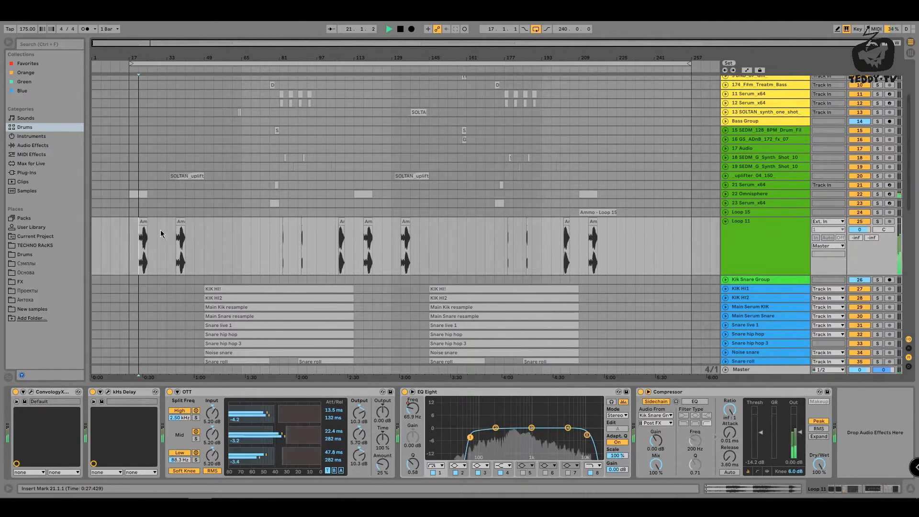
{"action": "left_click", "coordinate": [878, 222]}
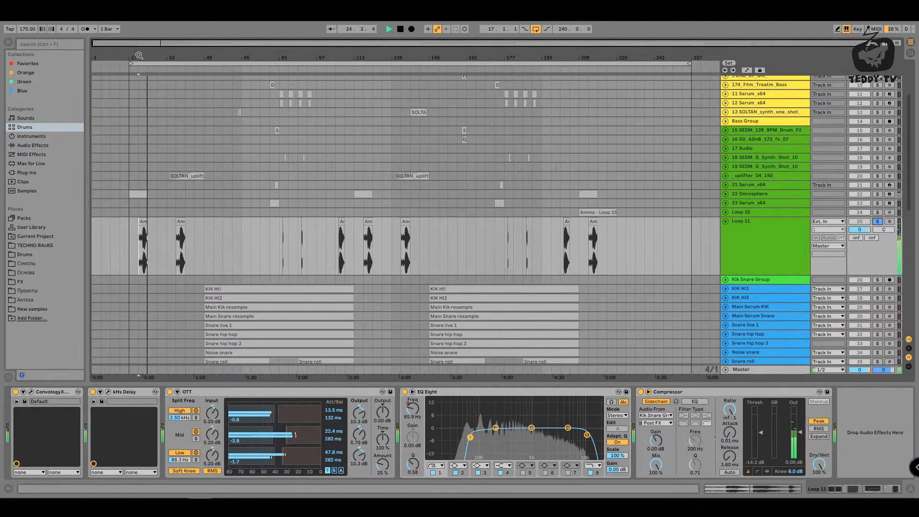
{"action": "left_click_drag", "start_coordinate": [138, 53], "coordinate": [138, 138]}
{"action": "key", "text": "space"}
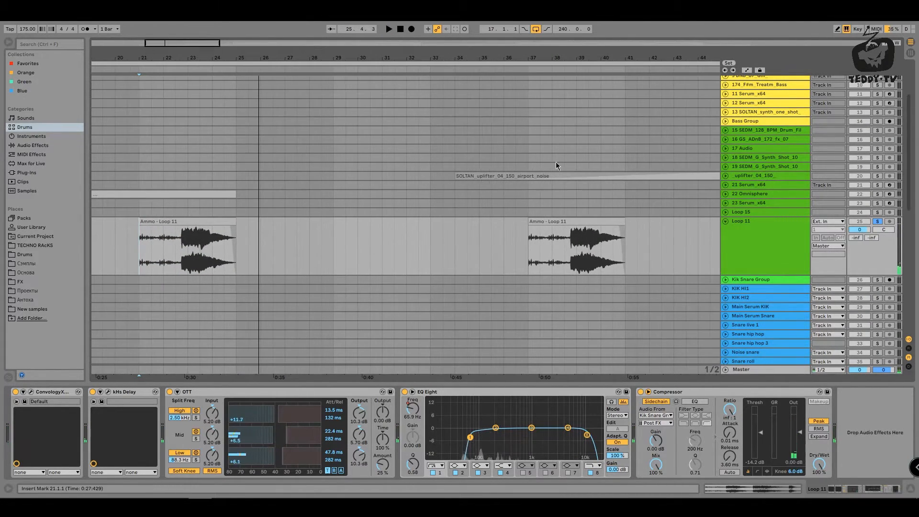
Bypass Convology, kHs Delay, OTT, EQ Eight and Compressor on Loop 11, and play the unprocessed clip
{"action": "left_click", "coordinate": [18, 402]}
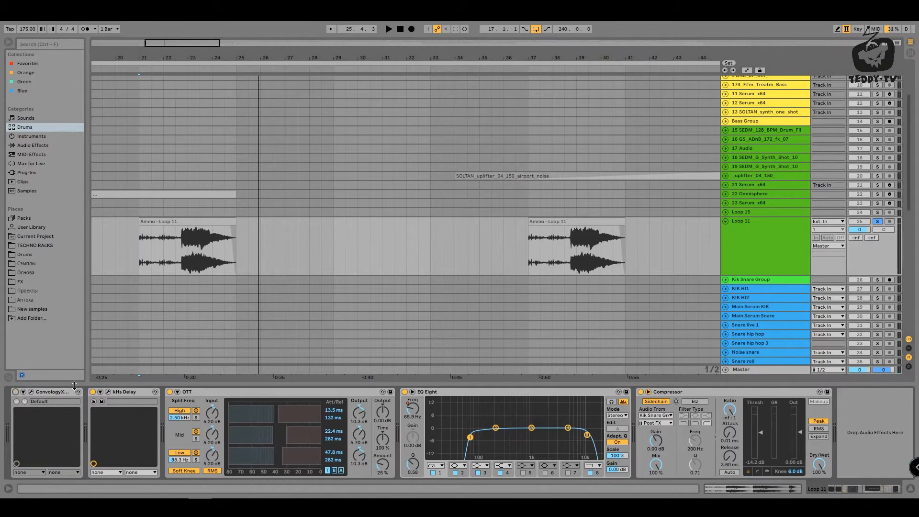
{"action": "left_click", "coordinate": [170, 392]}
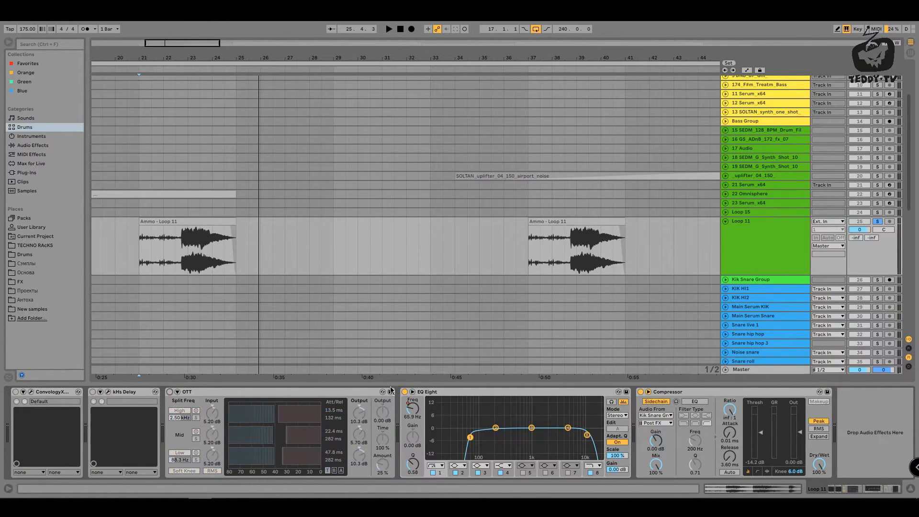
{"action": "left_click", "coordinate": [405, 392]}
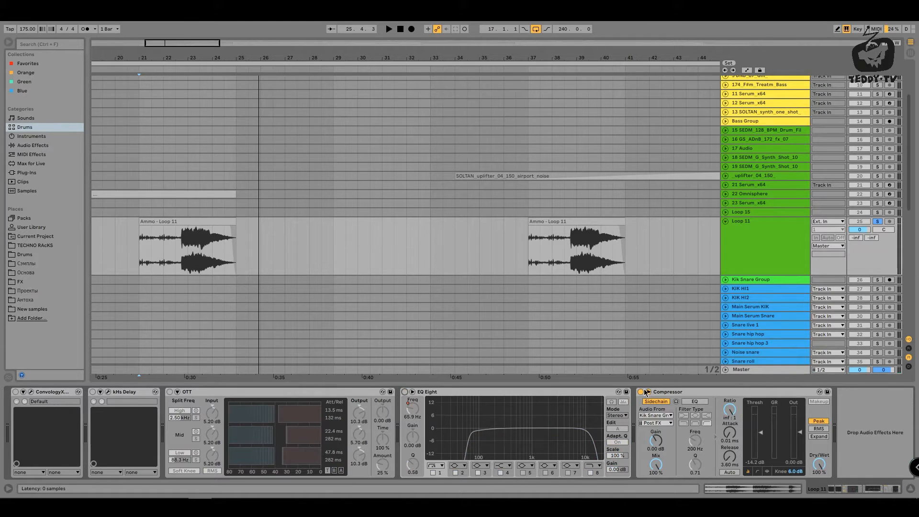
{"action": "left_click", "coordinate": [641, 392]}
{"action": "key", "text": "space"}
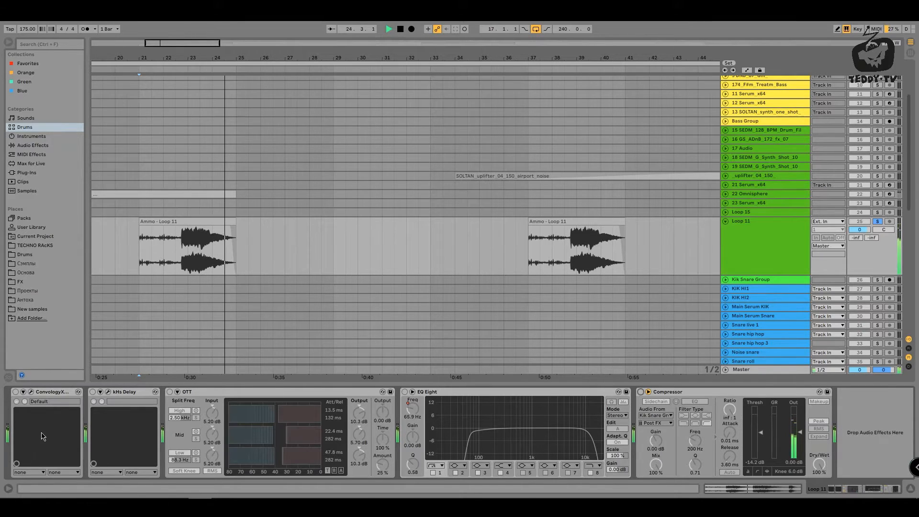
Enable Convology, kHs Delay, OTT and EQ Eight on Loop 11, and play the processed clip
{"action": "left_click", "coordinate": [16, 393]}
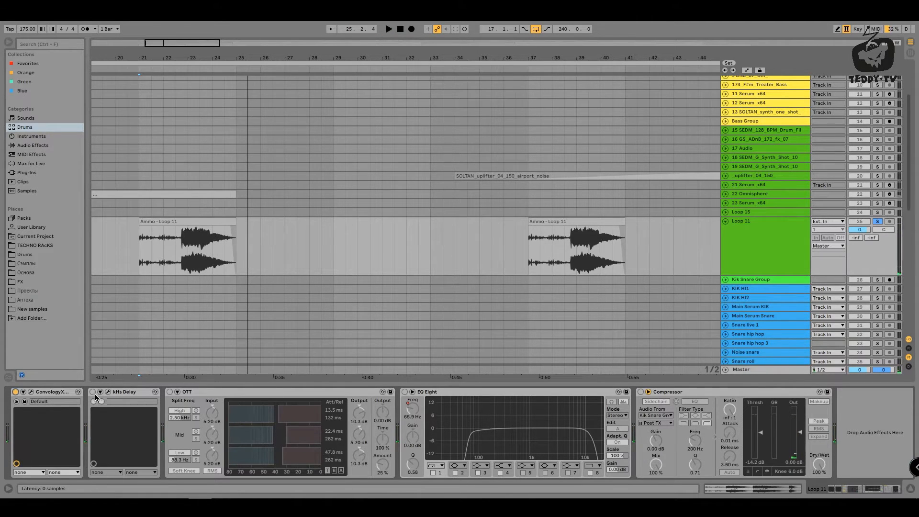
{"action": "left_click", "coordinate": [170, 392]}
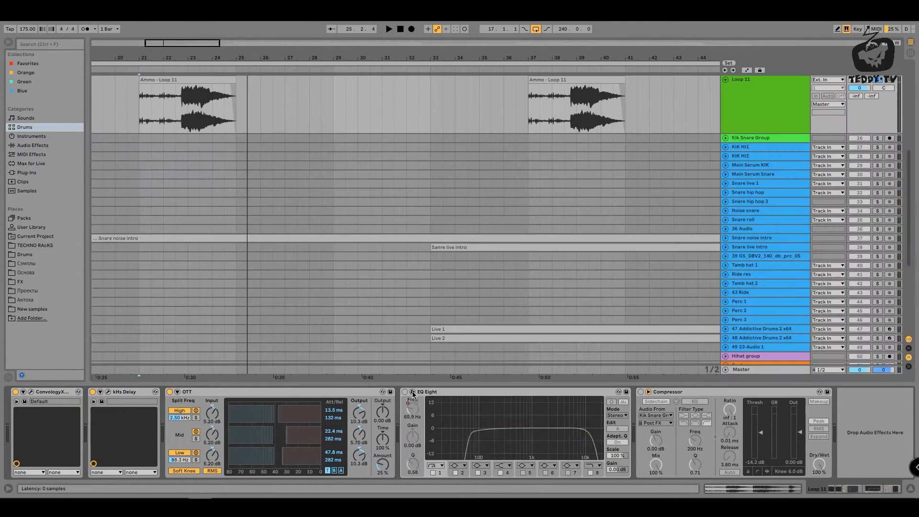
{"action": "left_click", "coordinate": [404, 392]}
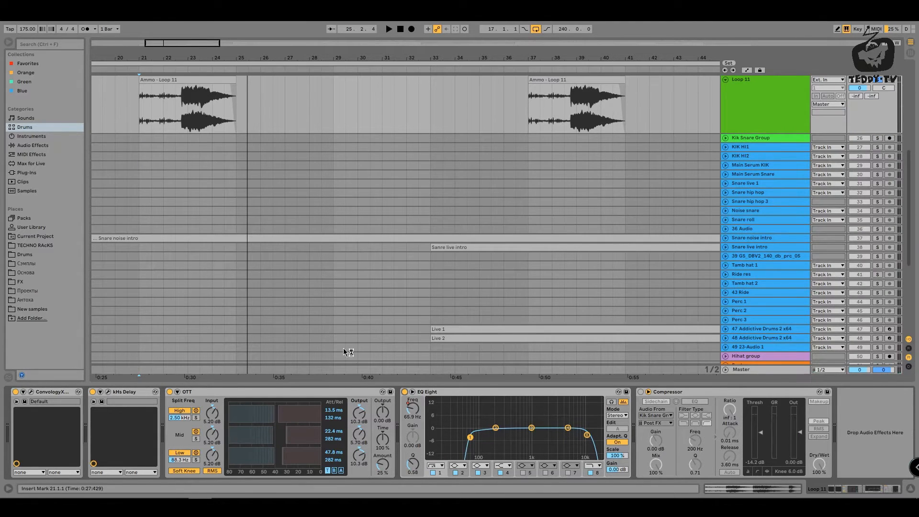
{"action": "scroll", "coordinate": [203, 137], "scroll_direction": "up", "scroll_amount": 1}
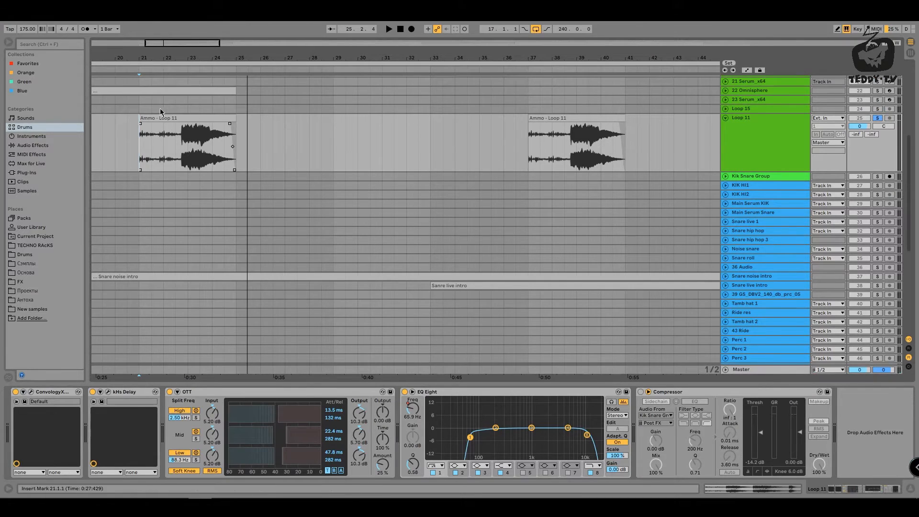
{"action": "key", "text": "space"}
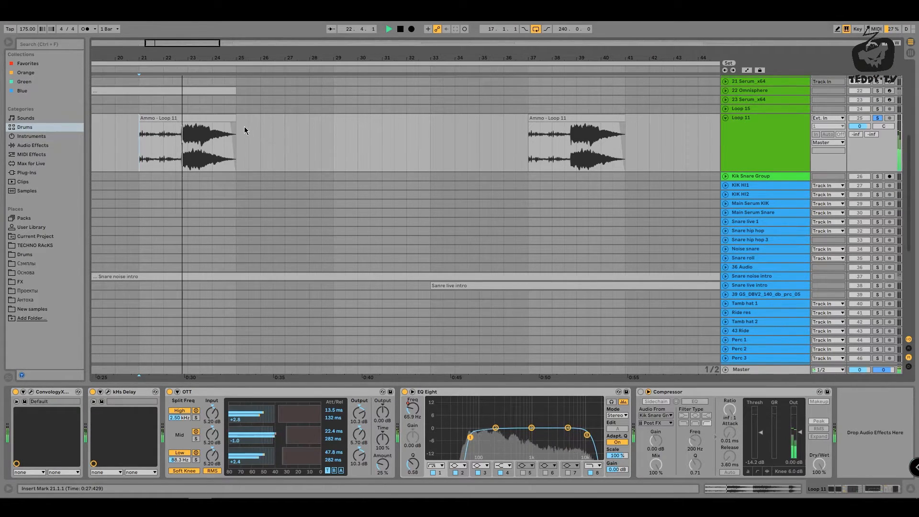
Expand the Synt res track and play its first clip soloed from 73.1.1
{"action": "left_click_drag", "start_coordinate": [215, 57], "coordinate": [215, 19]}
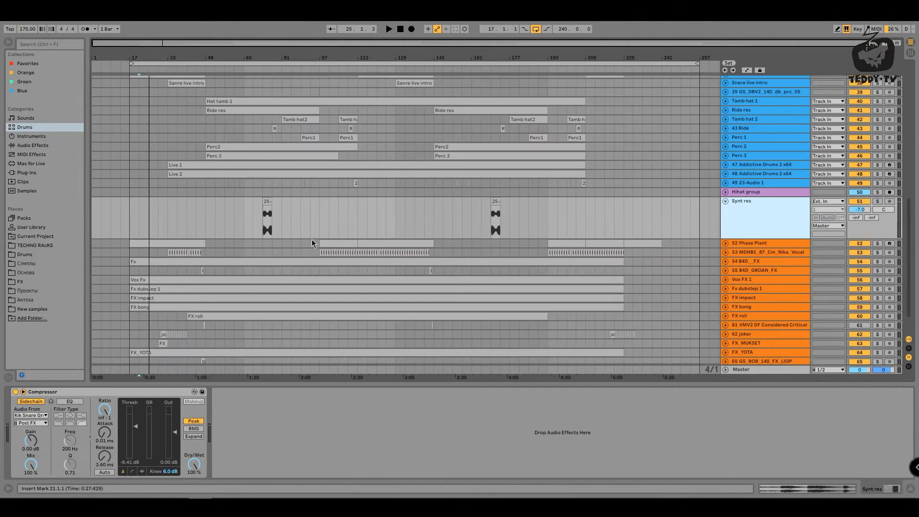
{"action": "left_click", "coordinate": [309, 214]}
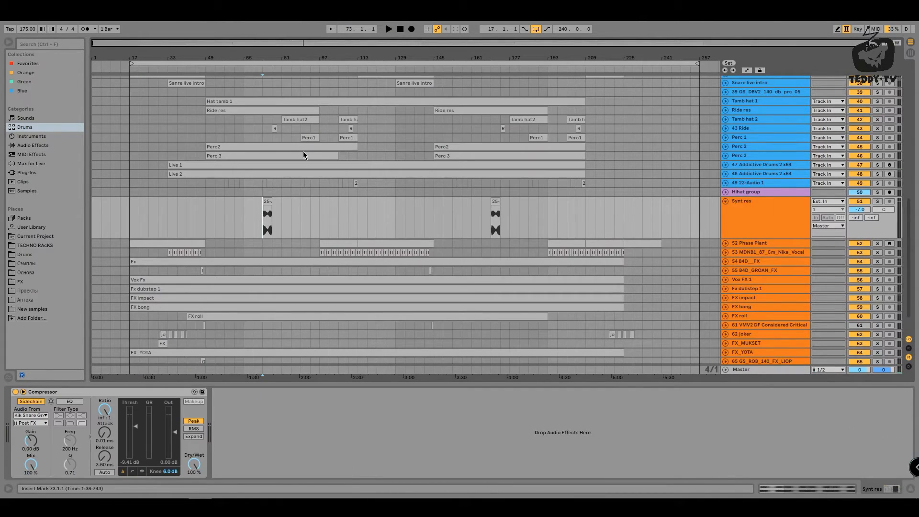
{"action": "left_click", "coordinate": [878, 202]}
{"action": "key", "text": "space"}
{"action": "left_click", "coordinate": [263, 216]}
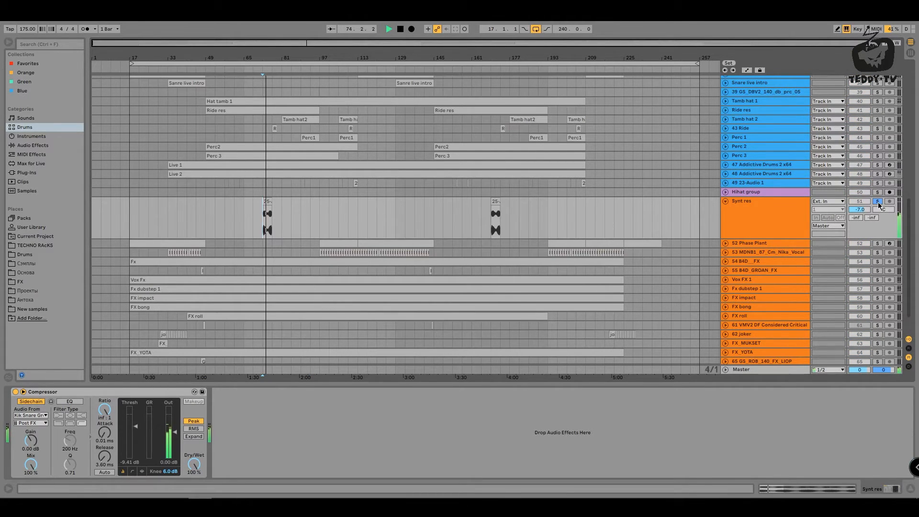
{"action": "key", "text": "space"}
Select the 25-Audio 2 clip from 73.1.1 to 77.1.1 on Synt res and play it soloed
{"action": "left_click_drag", "start_coordinate": [263, 56], "coordinate": [273, 191]}
{"action": "left_click", "coordinate": [283, 202]}
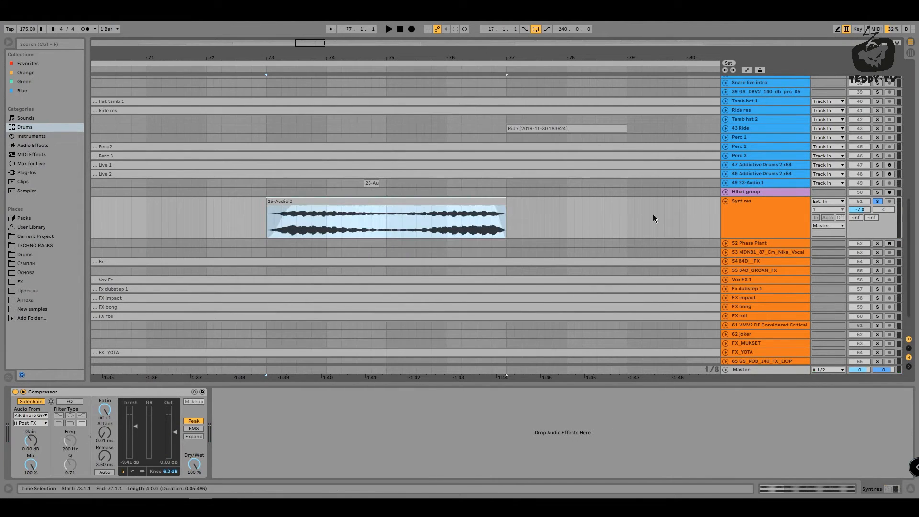
{"action": "left_click", "coordinate": [742, 209]}
{"action": "key", "text": "space"}
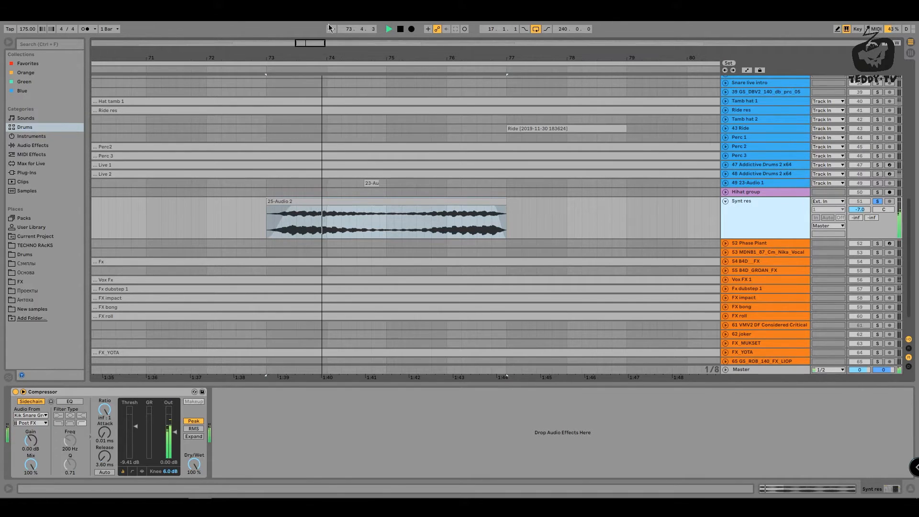
Unsolo the Synt res track and play its first clip in the full mix
{"action": "left_click_drag", "start_coordinate": [315, 58], "coordinate": [321, 5]}
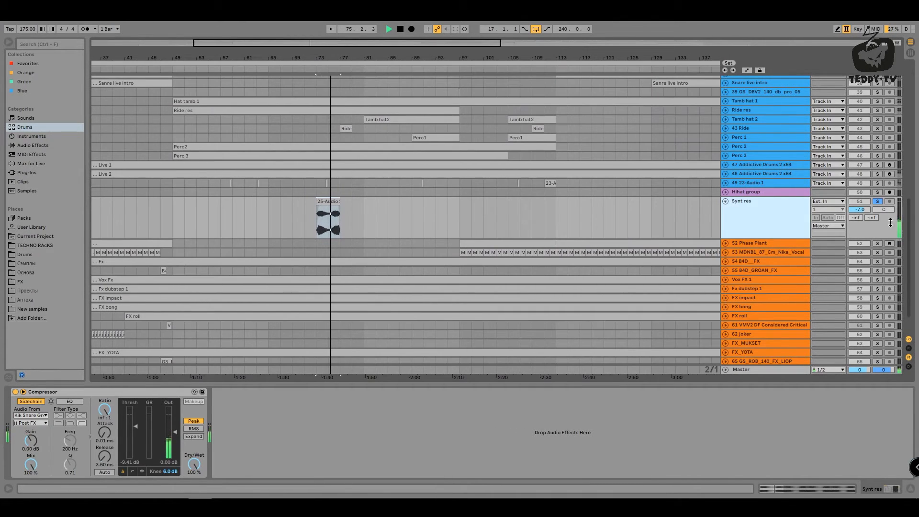
{"action": "left_click", "coordinate": [878, 202]}
{"action": "key", "text": "space"}
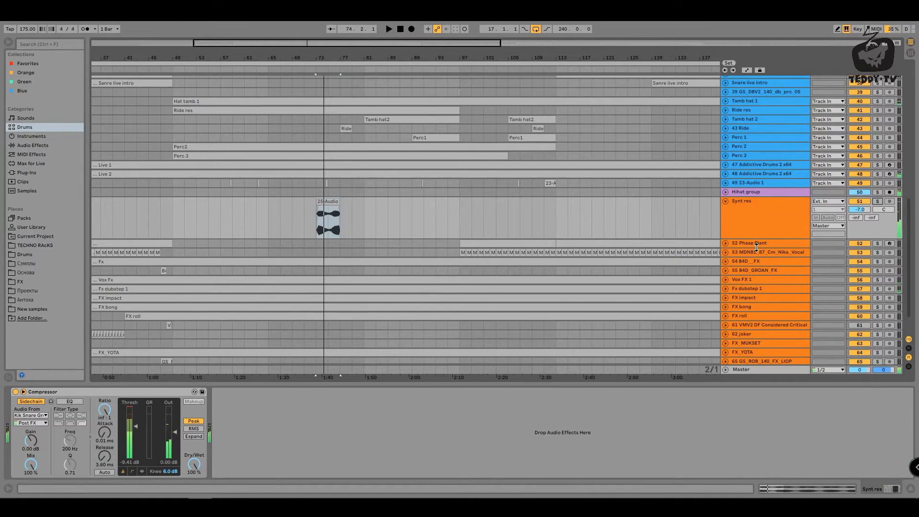
Expand the Phase Plant track, solo it, and play its first clip from 17.1.1
{"action": "left_click_drag", "start_coordinate": [757, 246], "coordinate": [747, 302]}
{"action": "left_click_drag", "start_coordinate": [387, 51], "coordinate": [388, 38]}
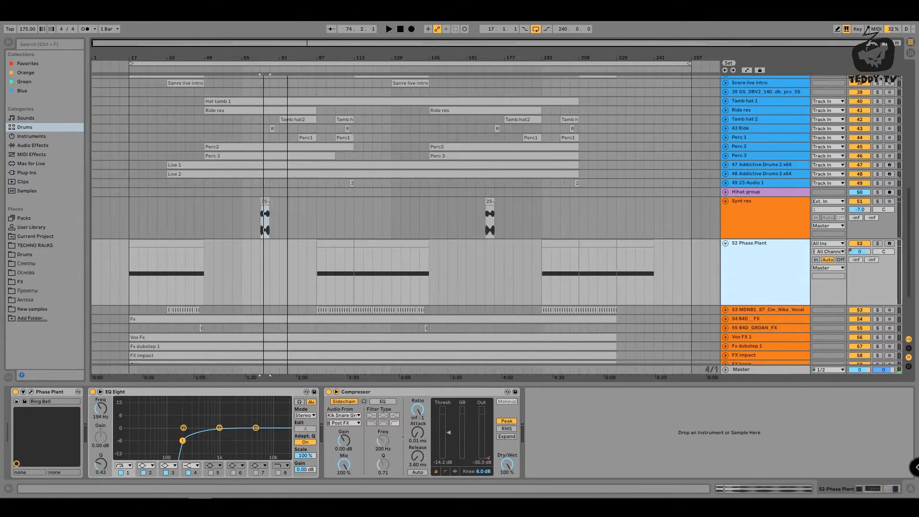
{"action": "left_click", "coordinate": [133, 274]}
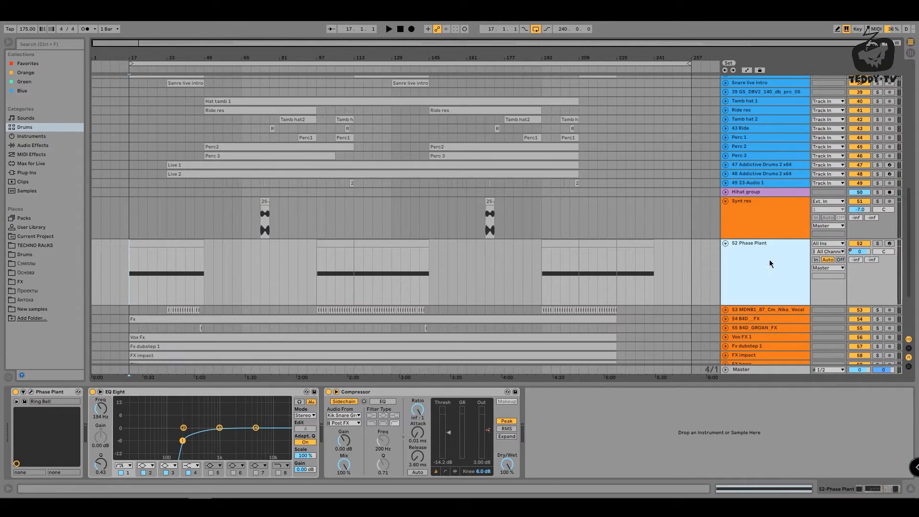
{"action": "left_click", "coordinate": [878, 243]}
{"action": "key", "text": "space"}
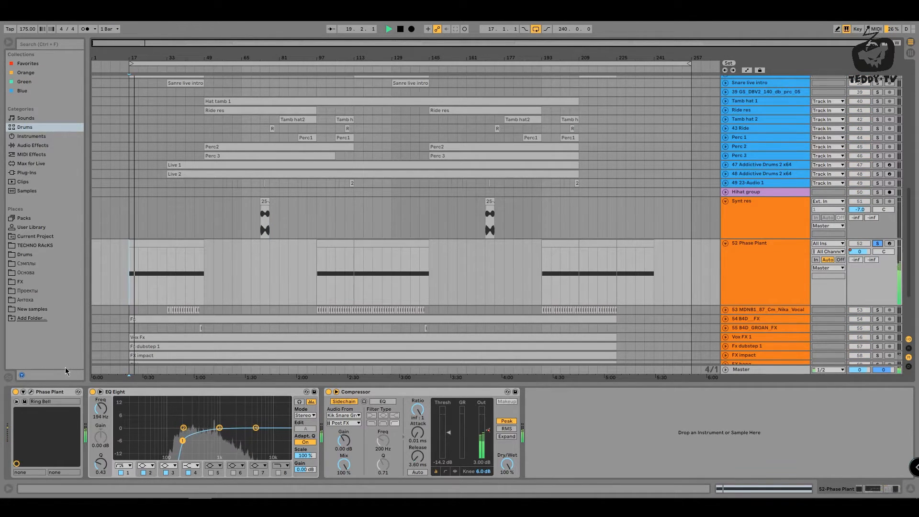
Compare the soloed Phase Plant part from 17.1.1 with EQ Eight bypassed and enabled
{"action": "left_click", "coordinate": [92, 392]}
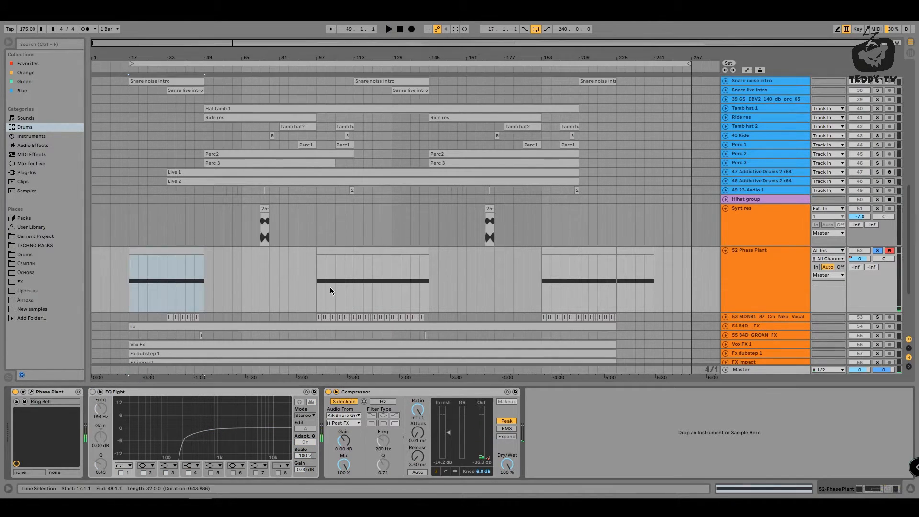
{"action": "left_click", "coordinate": [320, 284]}
{"action": "key", "text": "space"}
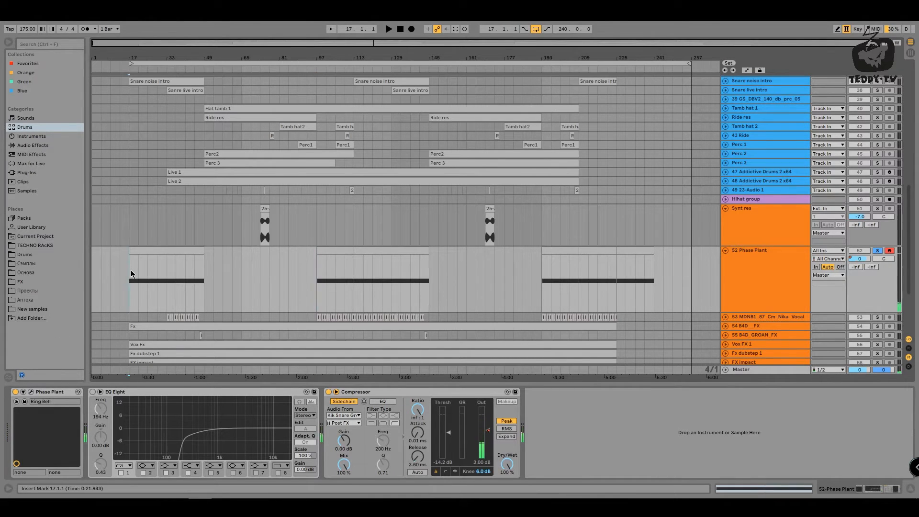
{"action": "key", "text": "space"}
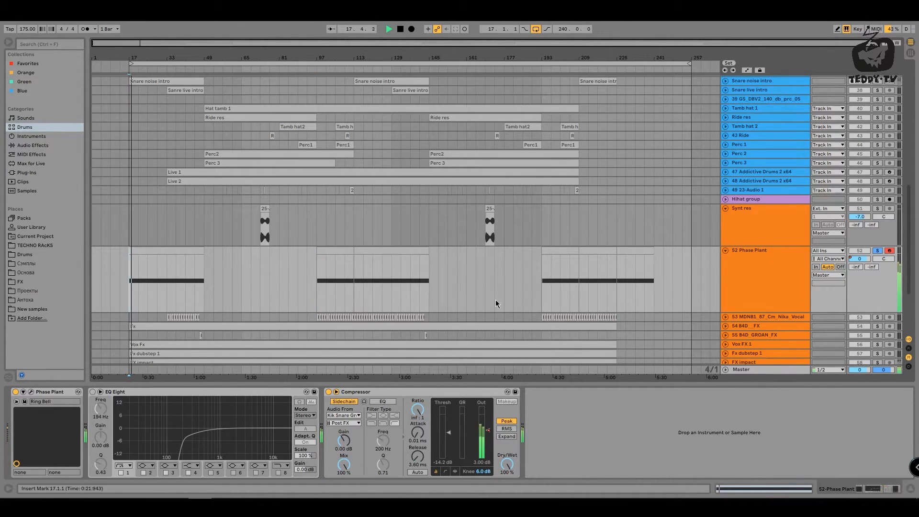
{"action": "left_click", "coordinate": [93, 392]}
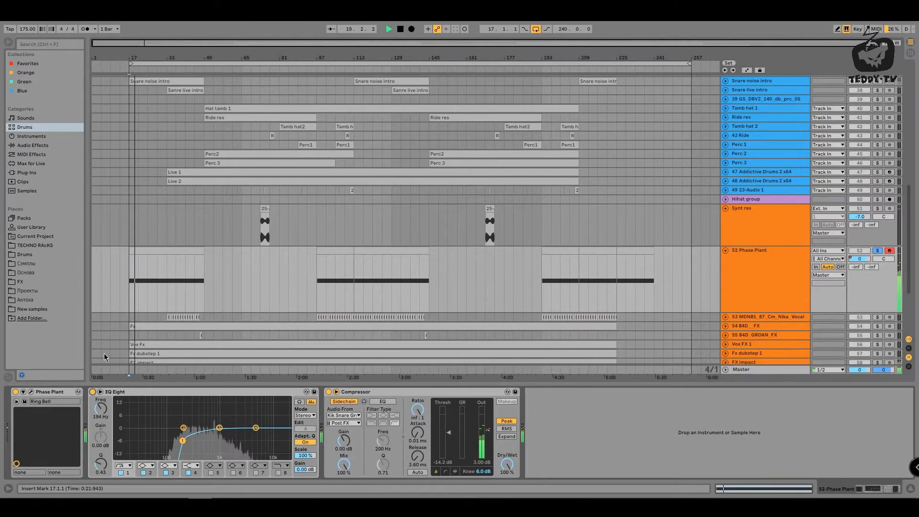
Examine the Ring Bell preset in the Phase Plant instrument window, stop playback, and close the window
{"action": "left_click", "coordinate": [31, 393]}
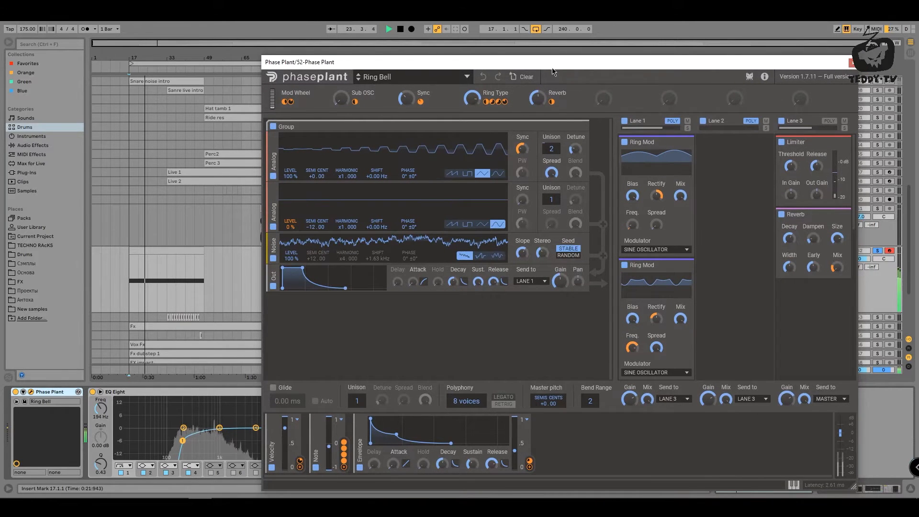
{"action": "key", "text": "space"}
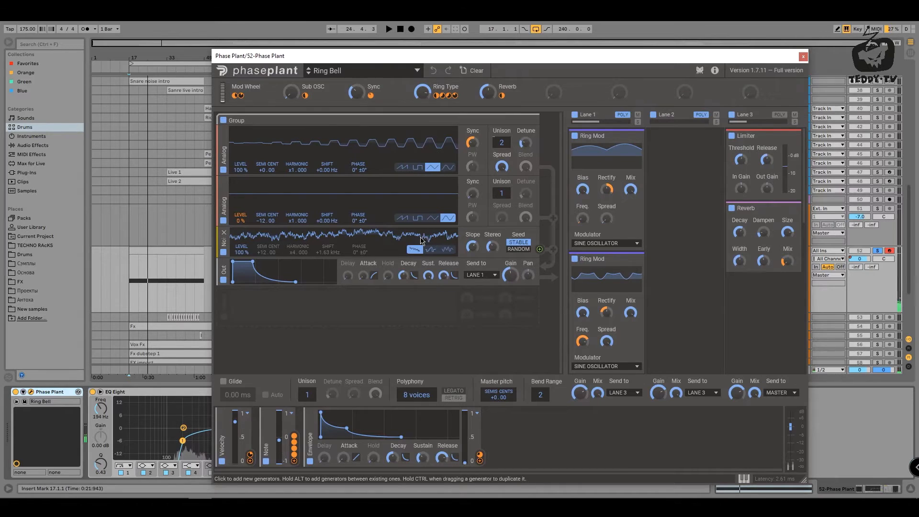
{"action": "left_click", "coordinate": [803, 57]}
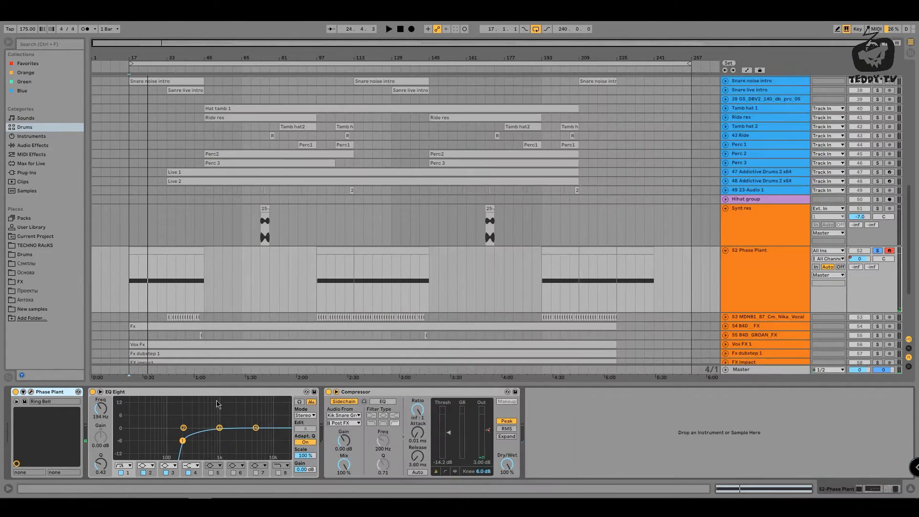
Play the Phase Plant part from 17.1.1 soloed, and unsolo it to hear it in the mix
{"action": "key", "text": "space"}
{"action": "key", "text": "space"}
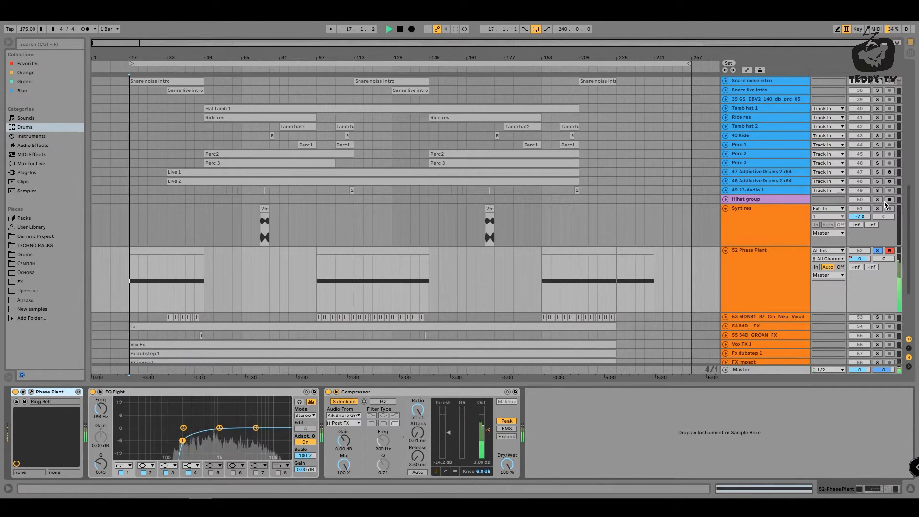
{"action": "key", "text": "space"}
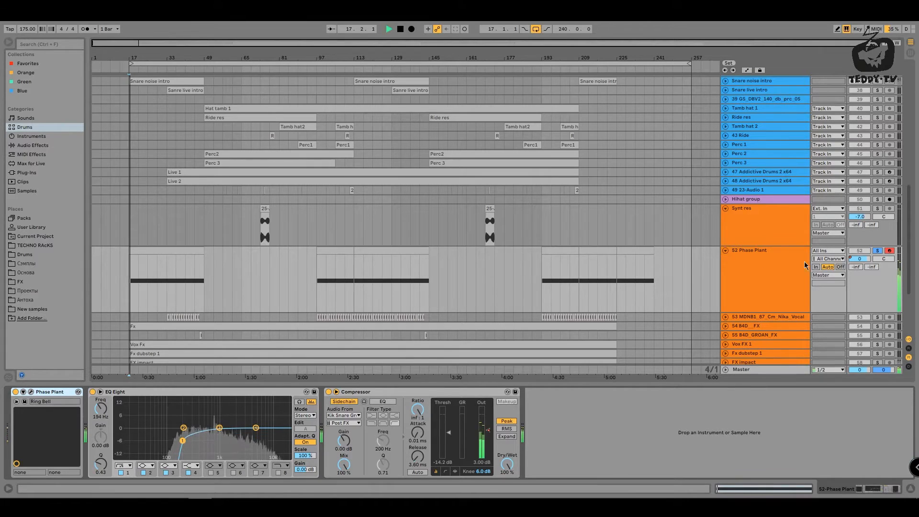
{"action": "left_click", "coordinate": [879, 253]}
{"action": "scroll", "coordinate": [300, 260], "scroll_direction": "down", "scroll_amount": 3}
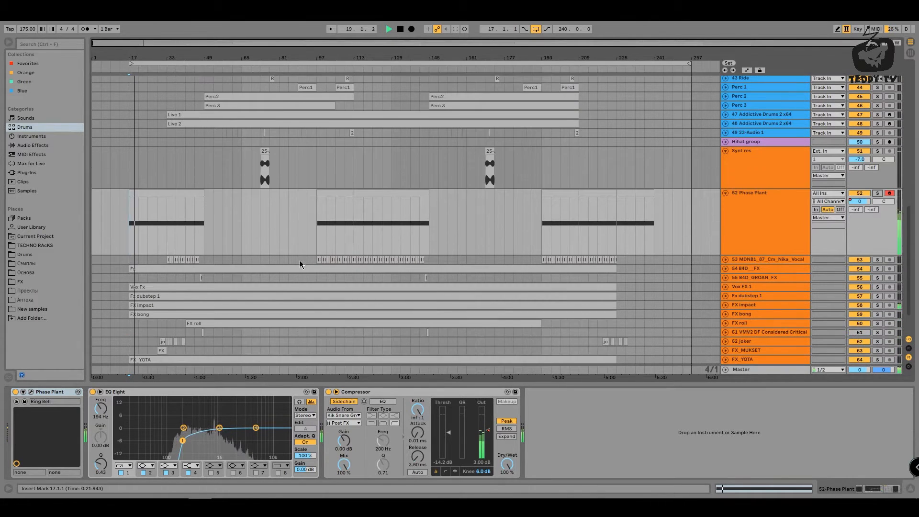
{"action": "key", "text": "space"}
Expand the MDNB1_87_Cm_Nika_Vocal track, solo it, and play the vocal slices from 33.1.1
{"action": "left_click_drag", "start_coordinate": [757, 264], "coordinate": [756, 314]}
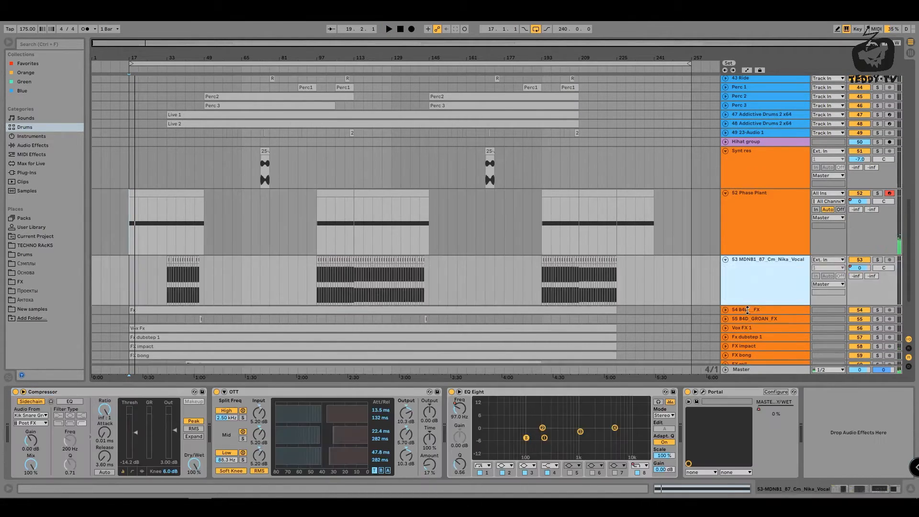
{"action": "left_click", "coordinate": [162, 61]}
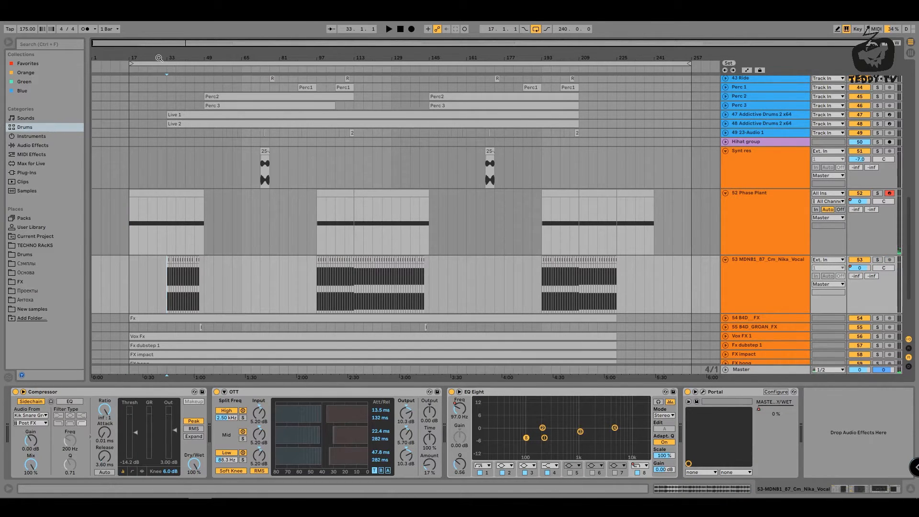
{"action": "left_click_drag", "start_coordinate": [159, 58], "coordinate": [159, 105]}
{"action": "key", "text": "space"}
{"action": "key", "text": "space"}
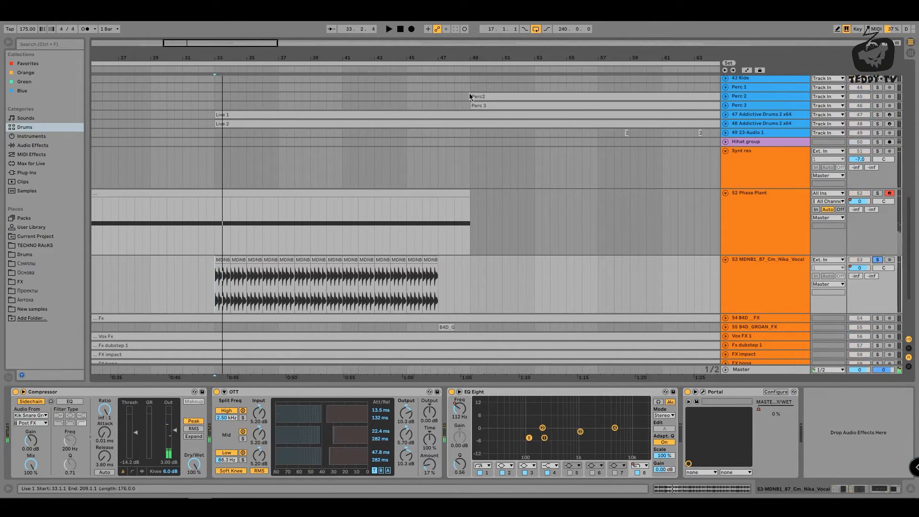
{"action": "key", "text": "space"}
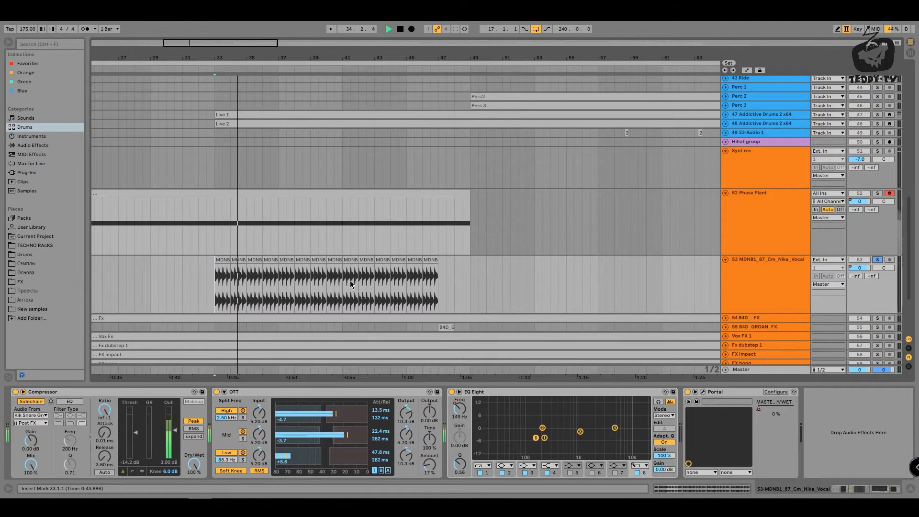
Play the soloed vocal slices from bar 40 and examine the track's Compressor, OTT and EQ Eight
{"action": "key", "text": "minus"}
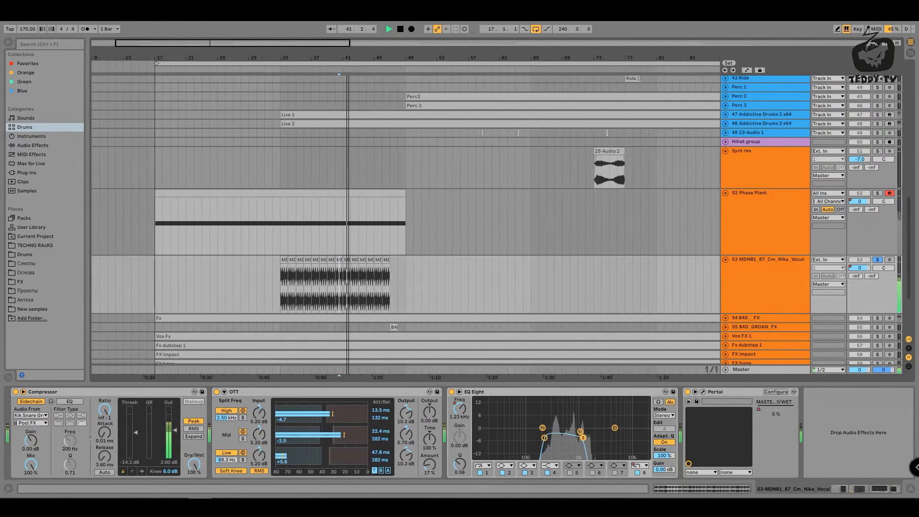
{"action": "left_click_drag", "start_coordinate": [357, 58], "coordinate": [344, 106]}
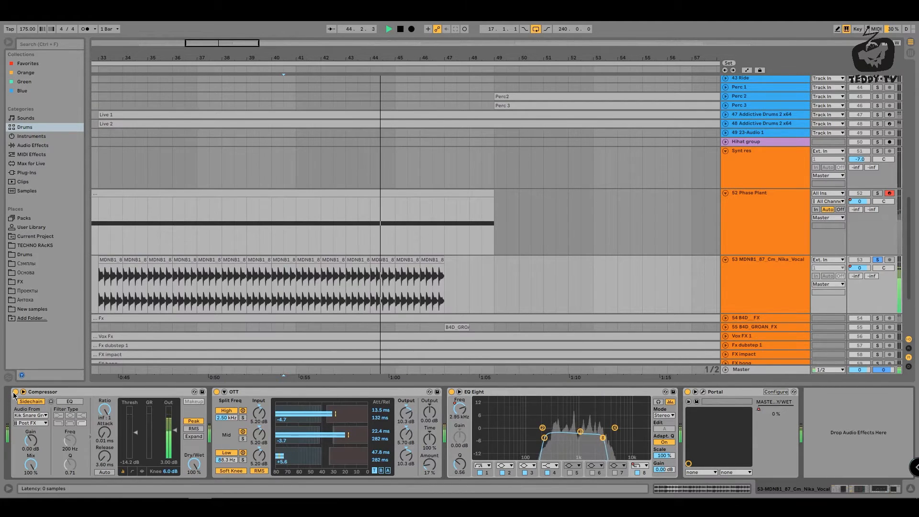
{"action": "key", "text": "space"}
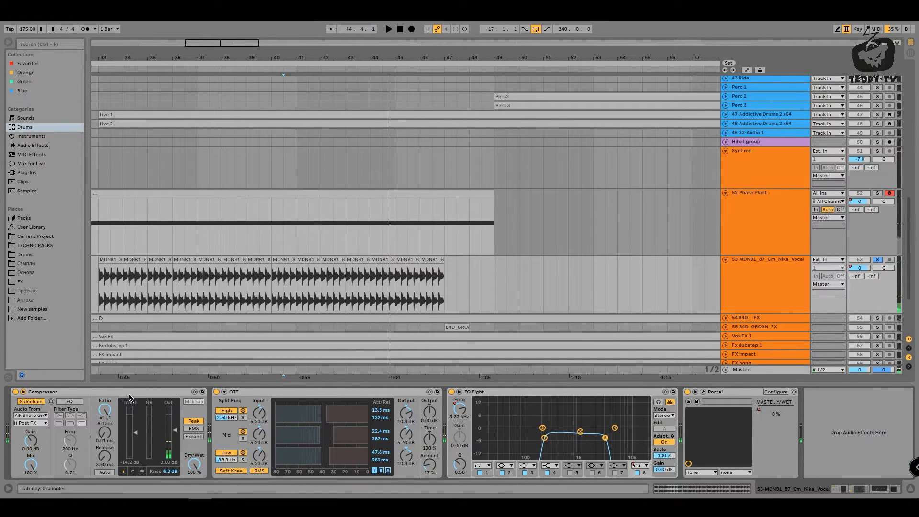
{"action": "left_click", "coordinate": [111, 395]}
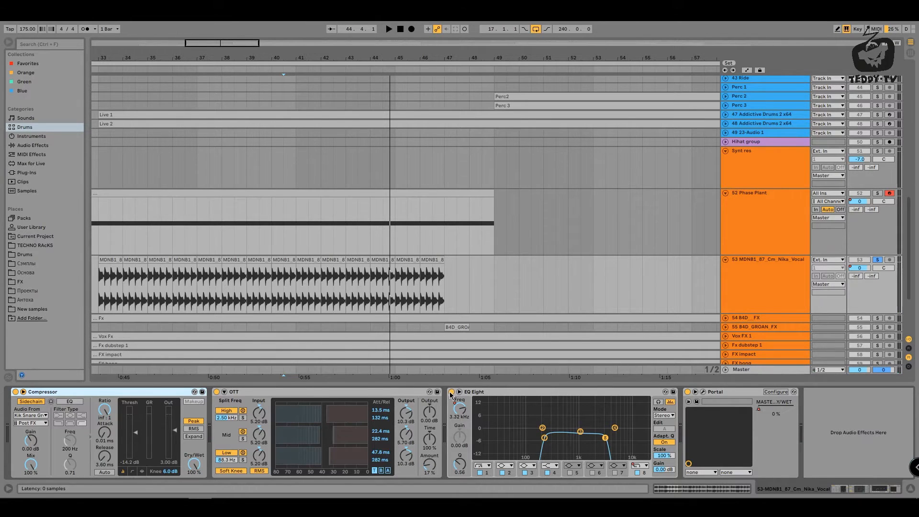
{"action": "key", "text": "space"}
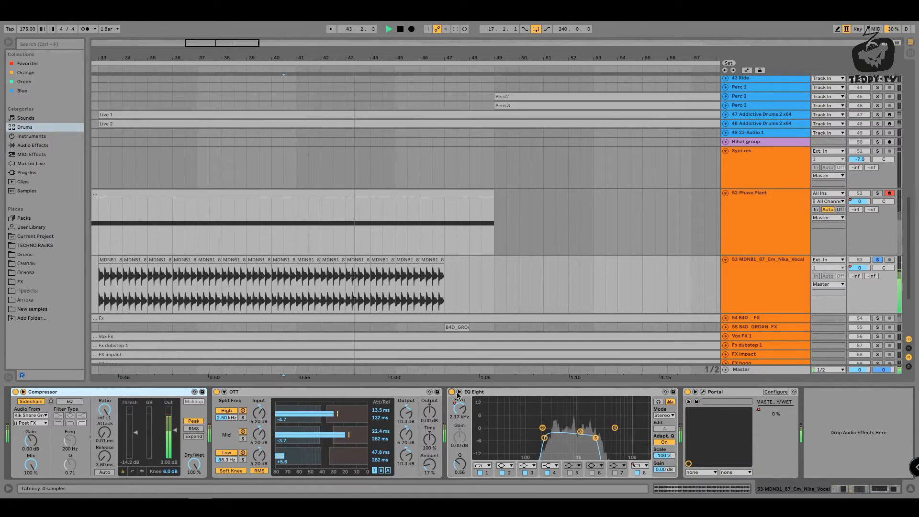
{"action": "key", "text": "space"}
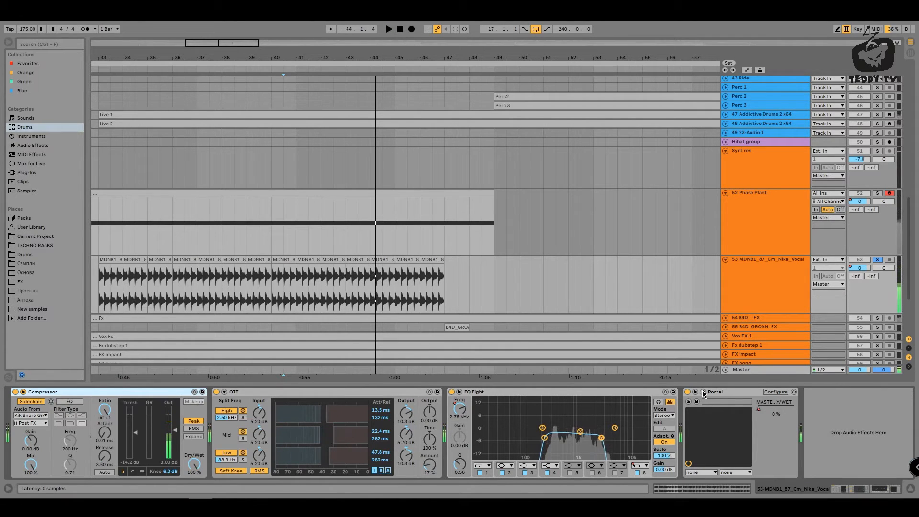
Examine Portal's Skimming preset on the vocal track during playback, close its window, and toggle the effect off and on
{"action": "left_click", "coordinate": [703, 393]}
{"action": "key", "text": "space"}
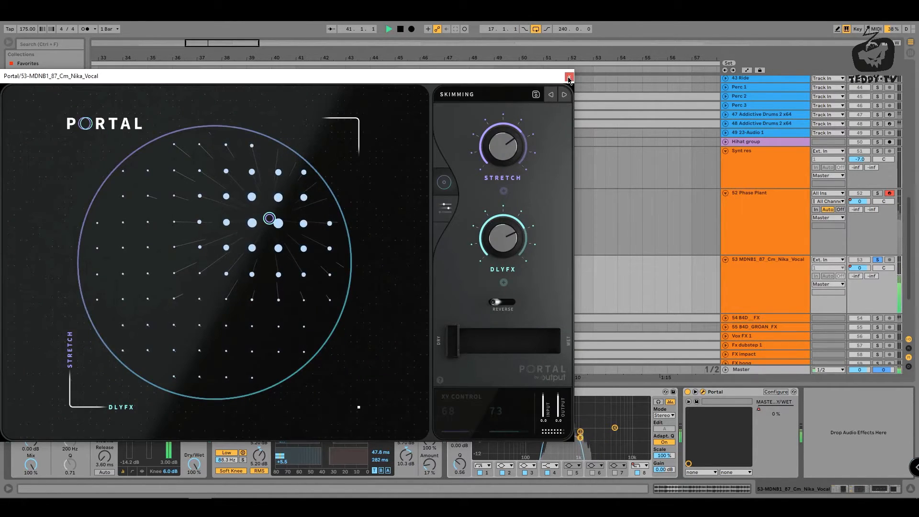
{"action": "left_click", "coordinate": [569, 78]}
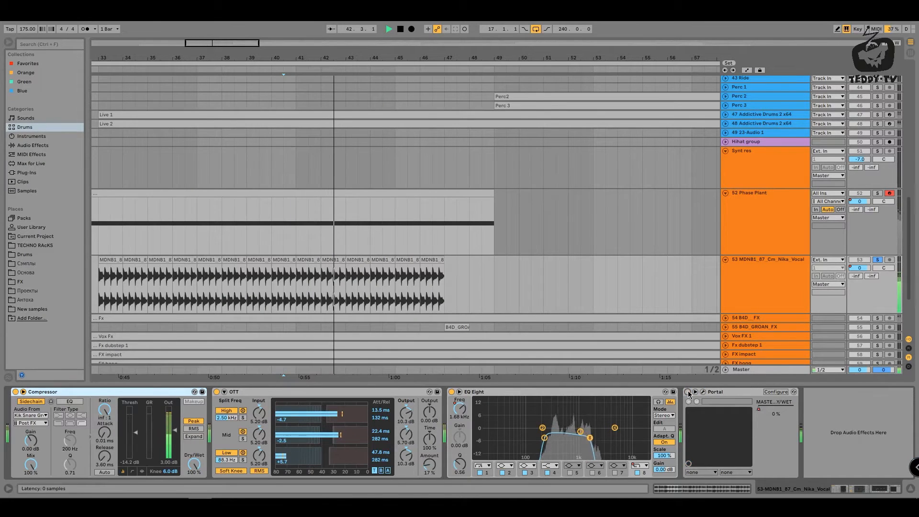
{"action": "left_click", "coordinate": [688, 392]}
Place a copy of the vocal clip after the first slices on its track, spanning 53.1.1 to 64.1.1
{"action": "left_click_drag", "start_coordinate": [423, 44], "coordinate": [370, 57]}
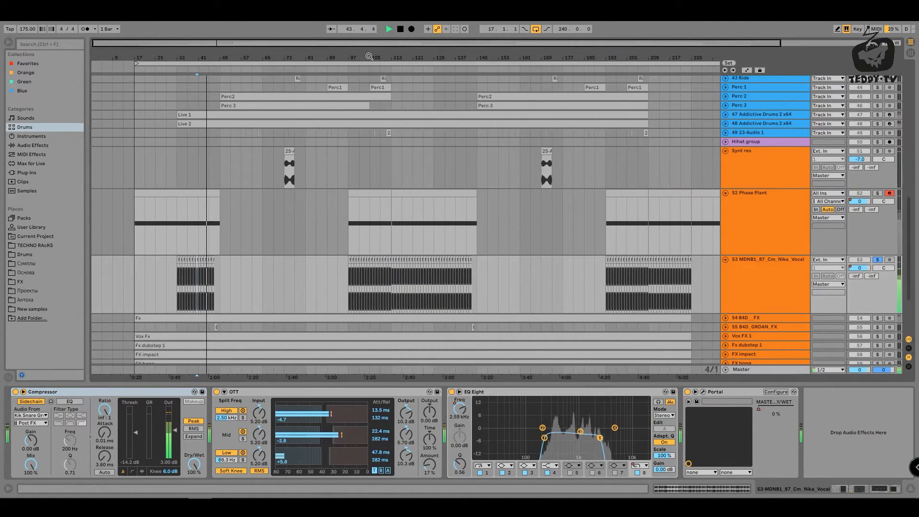
{"action": "left_click_drag", "start_coordinate": [203, 58], "coordinate": [232, 156]}
{"action": "key", "text": "space"}
{"action": "left_click_drag", "start_coordinate": [273, 260], "coordinate": [463, 261]}
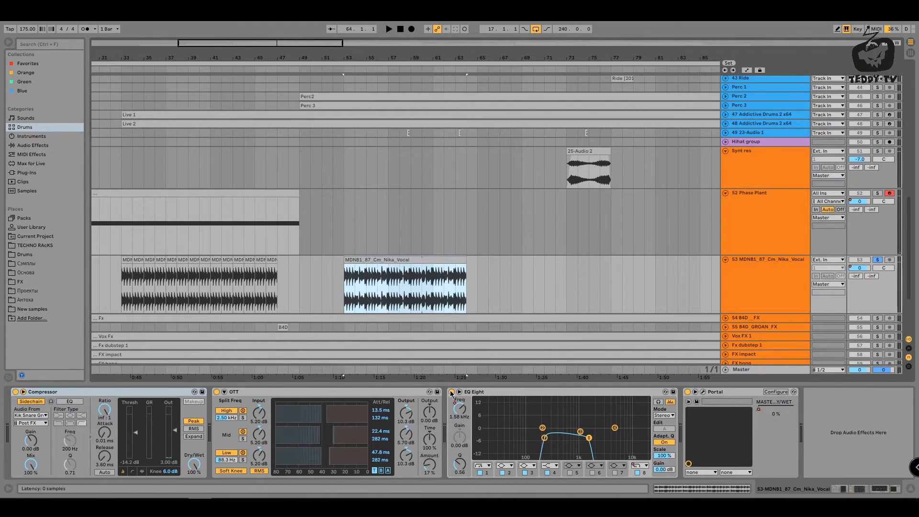
Bypass EQ Eight on the vocal track and play the copied vocal clip from 53.1.1
{"action": "left_click", "coordinate": [451, 392]}
{"action": "key", "text": "space"}
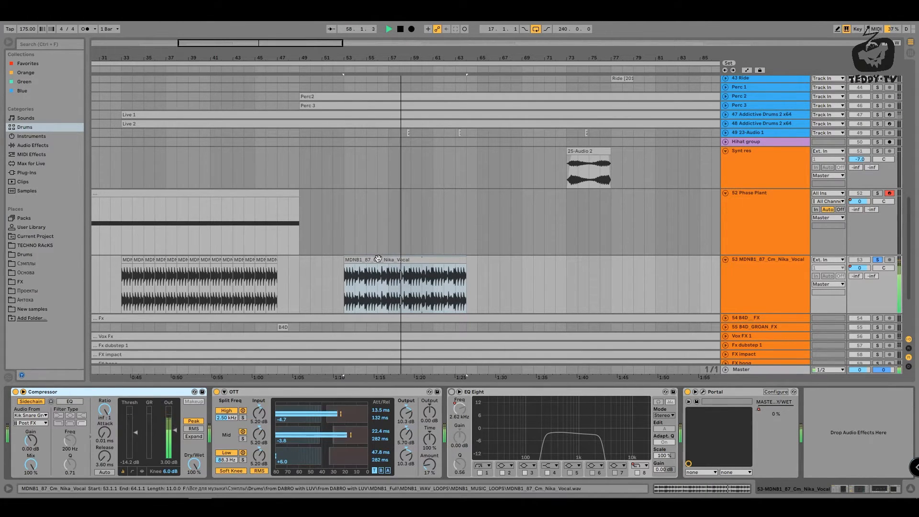
Delete the copied vocal clip spanning 53.1.1 to 64.1.1 from the vocal track
{"action": "left_click", "coordinate": [367, 276]}
{"action": "key", "text": "Delete"}
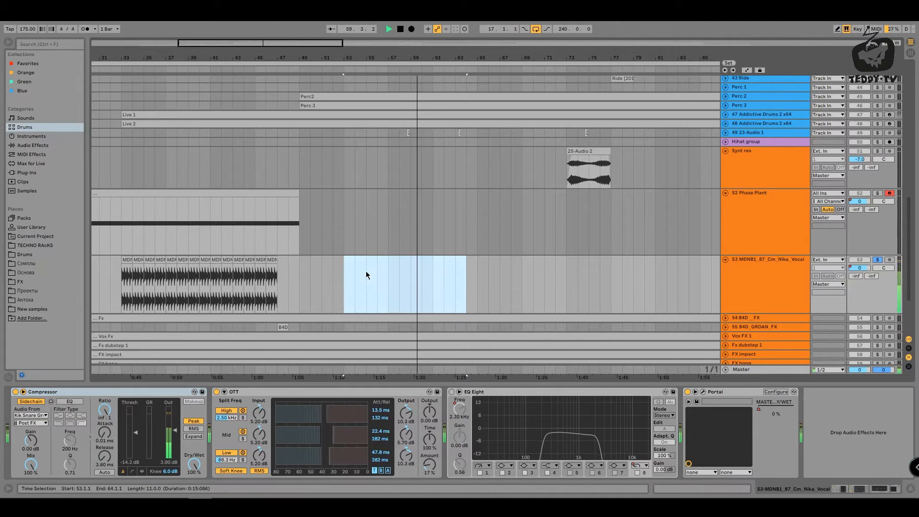
Turn the vocal track's EQ Eight back on, play the slices from bars 39 and 44, and take the track out of solo
{"action": "left_click", "coordinate": [187, 299]}
{"action": "key", "text": "space"}
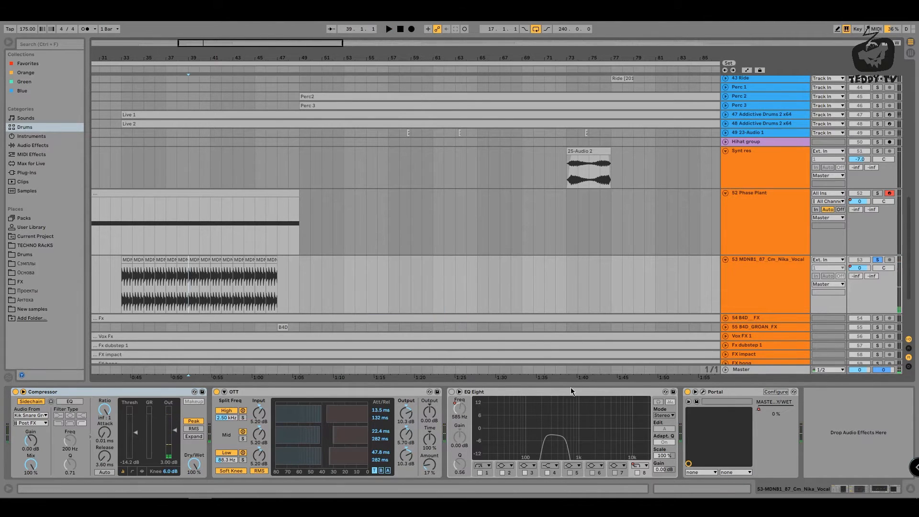
{"action": "left_click", "coordinate": [451, 392]}
{"action": "key", "text": "space"}
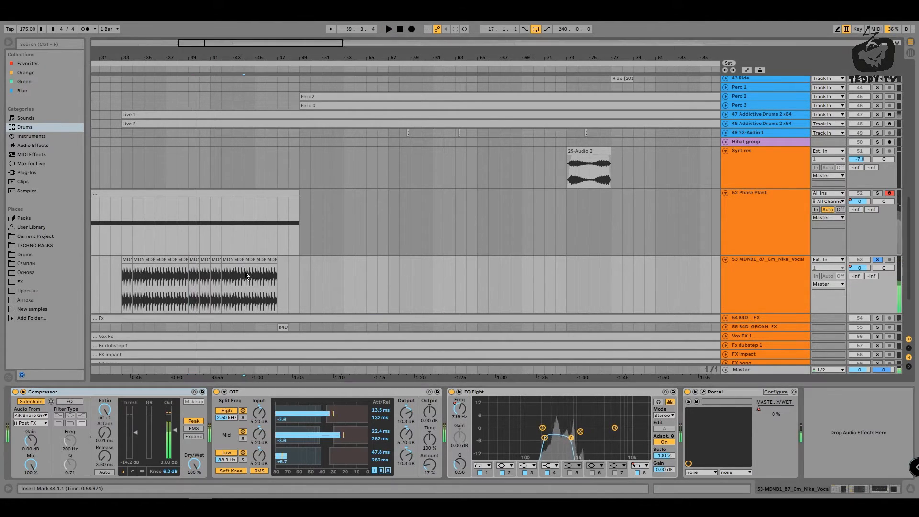
{"action": "left_click", "coordinate": [878, 260]}
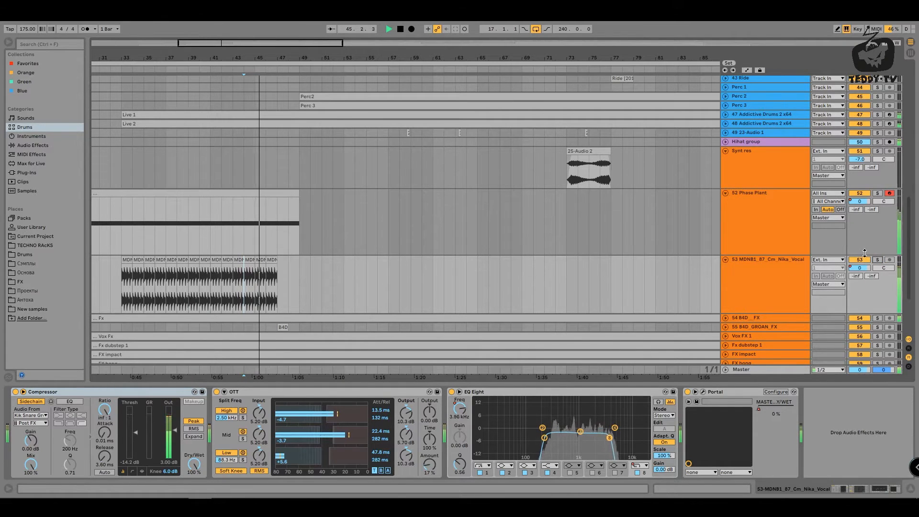
Stop playback and unfold the B4D__FX track with a wider stretch of the arrangement in view
{"action": "scroll", "coordinate": [490, 203], "scroll_direction": "down", "scroll_amount": 3}
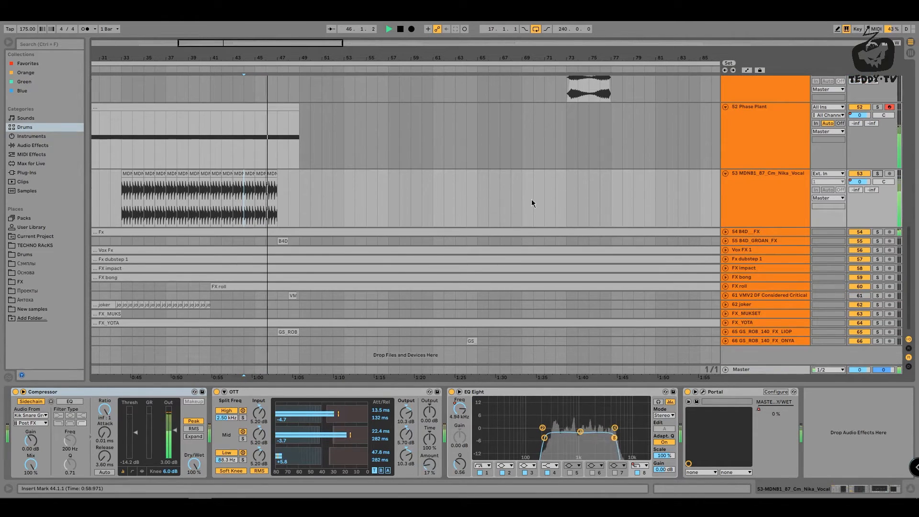
{"action": "left_click", "coordinate": [726, 231]}
{"action": "key", "text": "space"}
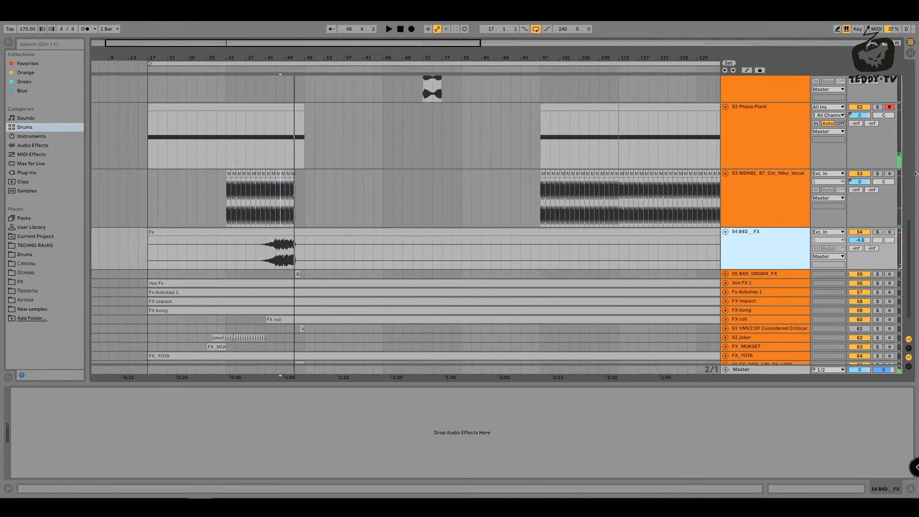
{"action": "left_click", "coordinate": [908, 202]}
{"action": "scroll", "coordinate": [661, 200], "scroll_direction": "down", "scroll_amount": 12}
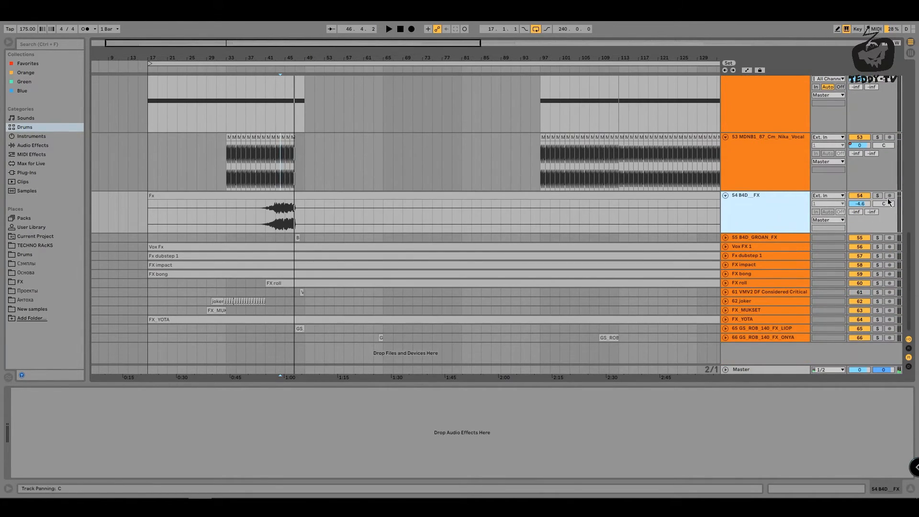
Solo the B4D__FX track and play its riser from 44.1.1
{"action": "left_click", "coordinate": [878, 195]}
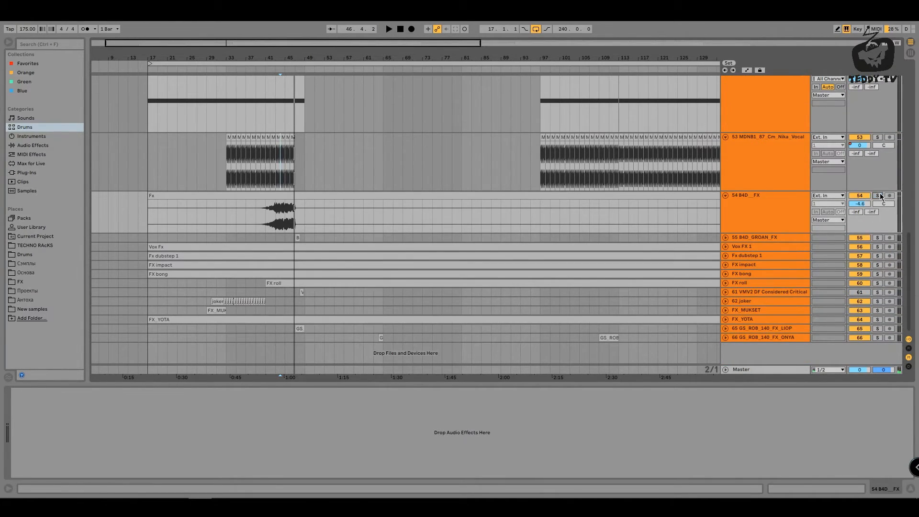
{"action": "left_click", "coordinate": [281, 223]}
{"action": "key", "text": "space"}
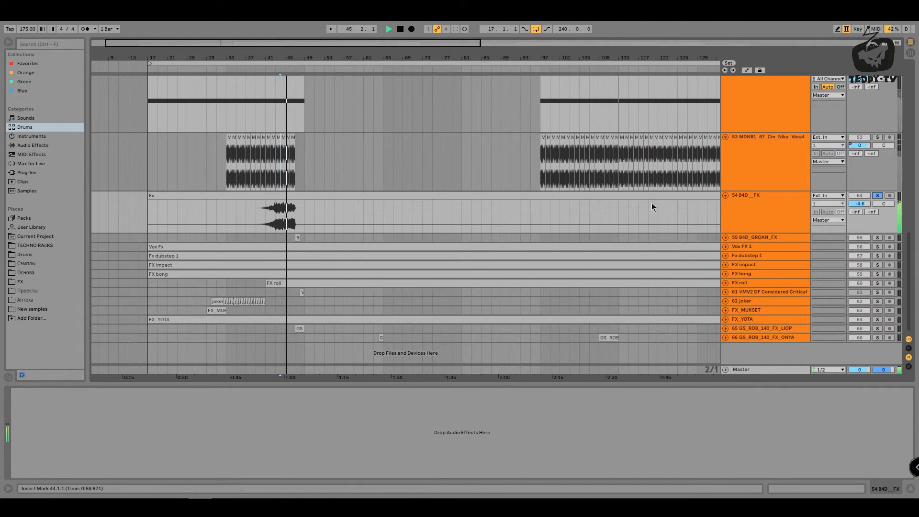
{"action": "left_click", "coordinate": [785, 208]}
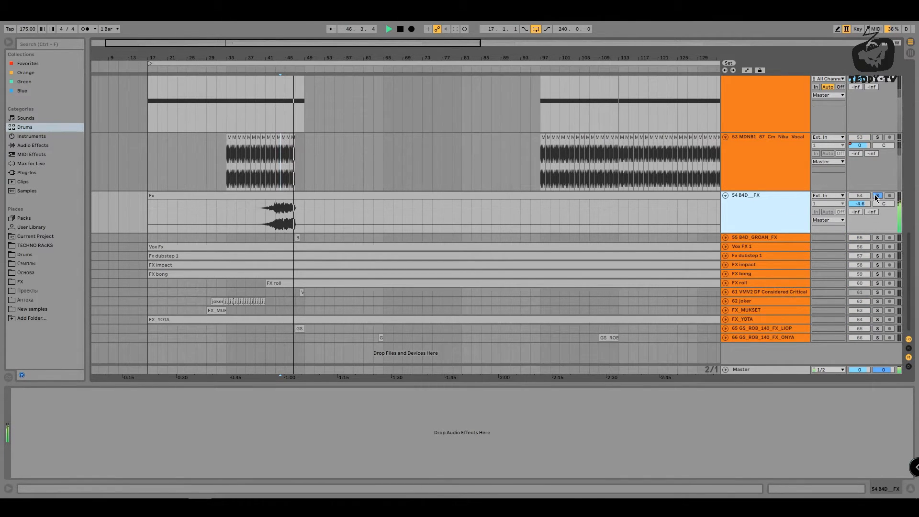
{"action": "key", "text": "space"}
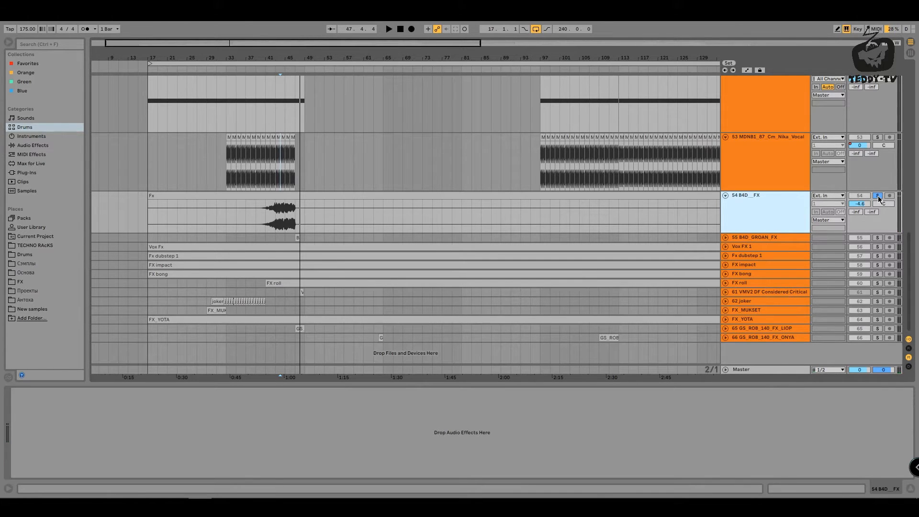
Replay the soloed B4D__FX riser, including its final part from 46.3.1
{"action": "key", "text": "space"}
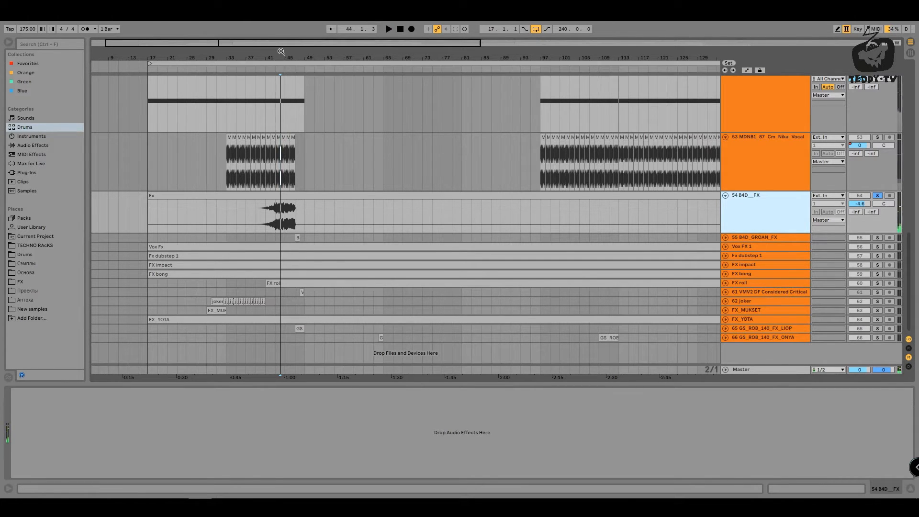
{"action": "left_click_drag", "start_coordinate": [281, 51], "coordinate": [284, 81]}
{"action": "left_click", "coordinate": [313, 218]}
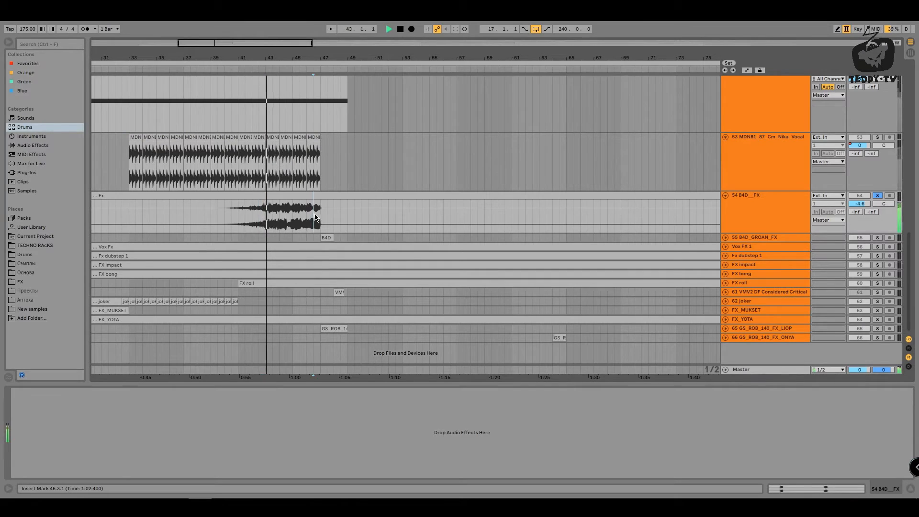
{"action": "key", "text": "space"}
{"action": "key", "text": "space"}
{"action": "key", "text": "space"}
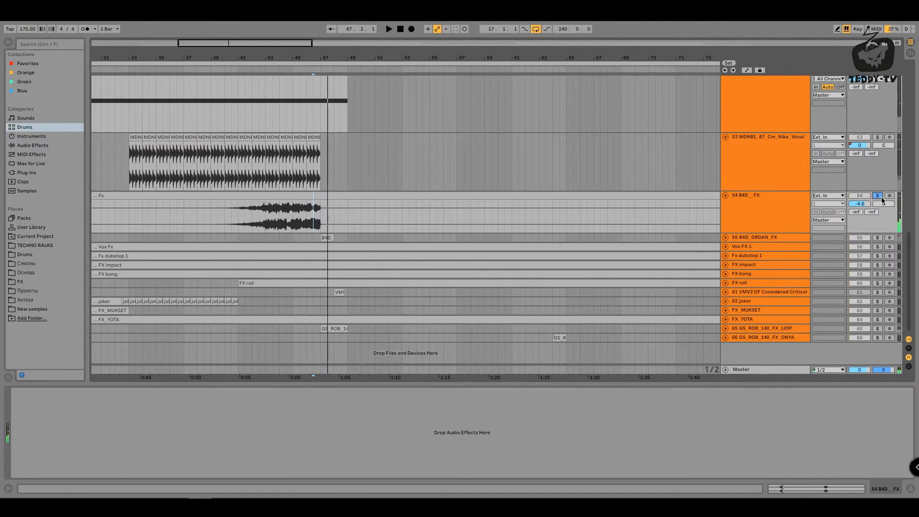
Unfold and solo the B4D_GROAN_FX track and play its clip from 47.1.1
{"action": "double_click", "coordinate": [743, 240]}
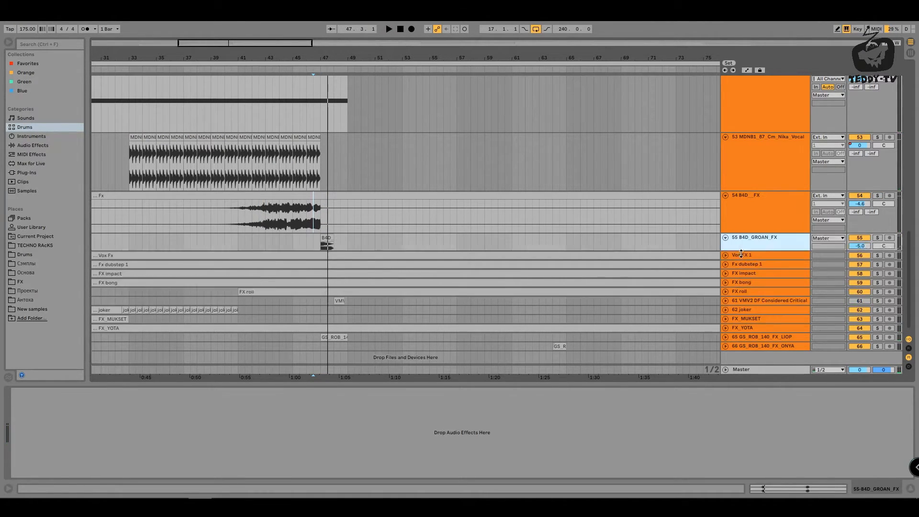
{"action": "left_click", "coordinate": [322, 257]}
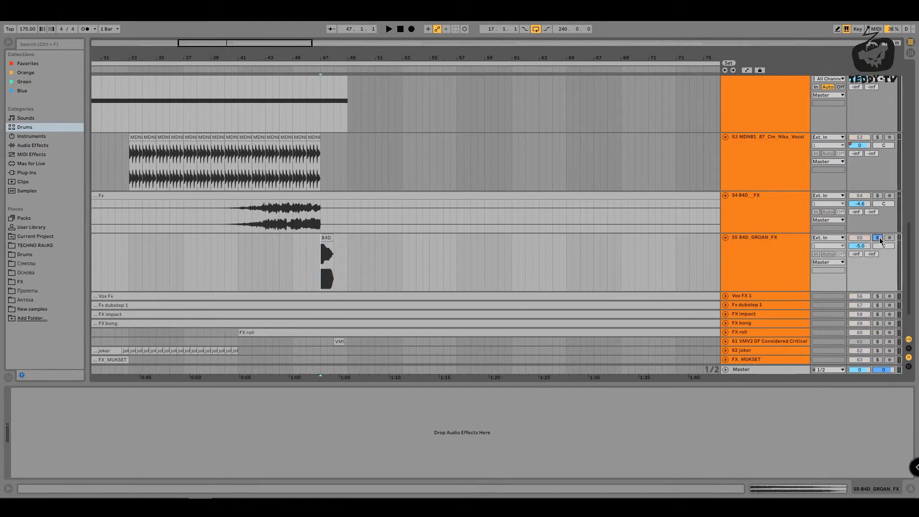
{"action": "key", "text": "space"}
{"action": "key", "text": "plus"}
{"action": "key", "text": "plus"}
{"action": "key", "text": "plus"}
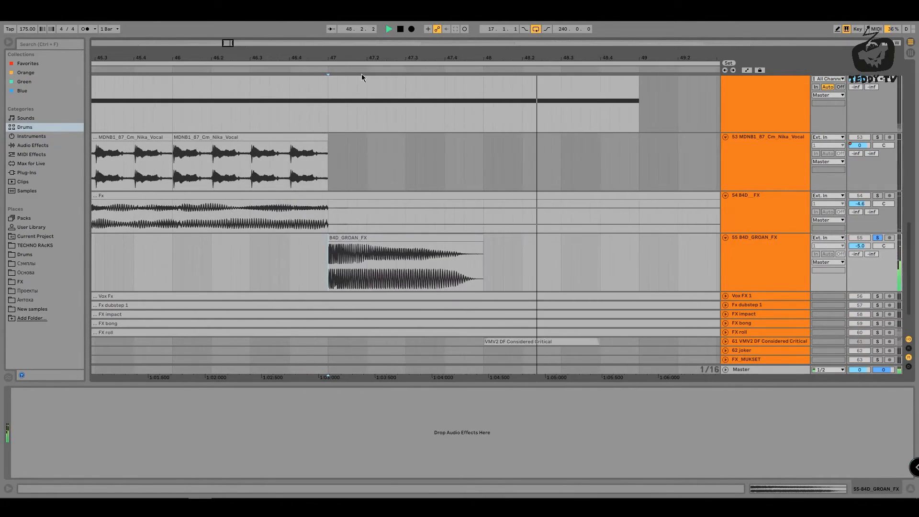
Replay the soloed B4D_GROAN_FX clip from 47.1.1 several times, in close-up and within the wider arrangement
{"action": "key", "text": "space"}
{"action": "key", "text": "space"}
{"action": "left_click", "coordinate": [752, 255]}
{"action": "key", "text": "space"}
{"action": "left_click", "coordinate": [329, 274]}
{"action": "key", "text": "space"}
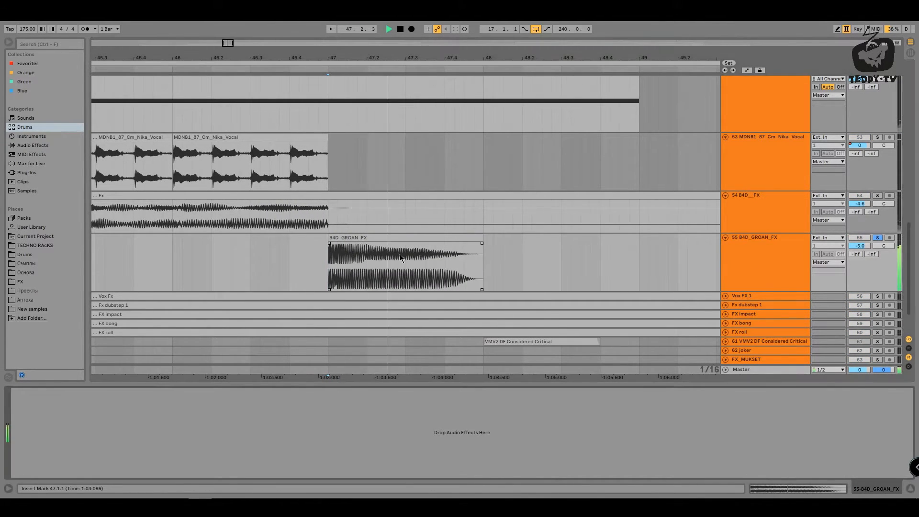
{"action": "key", "text": "space"}
{"action": "left_click_drag", "start_coordinate": [319, 58], "coordinate": [318, 27]}
{"action": "key", "text": "space"}
{"action": "key", "text": "space"}
{"action": "key", "text": "space"}
{"action": "key", "text": "space"}
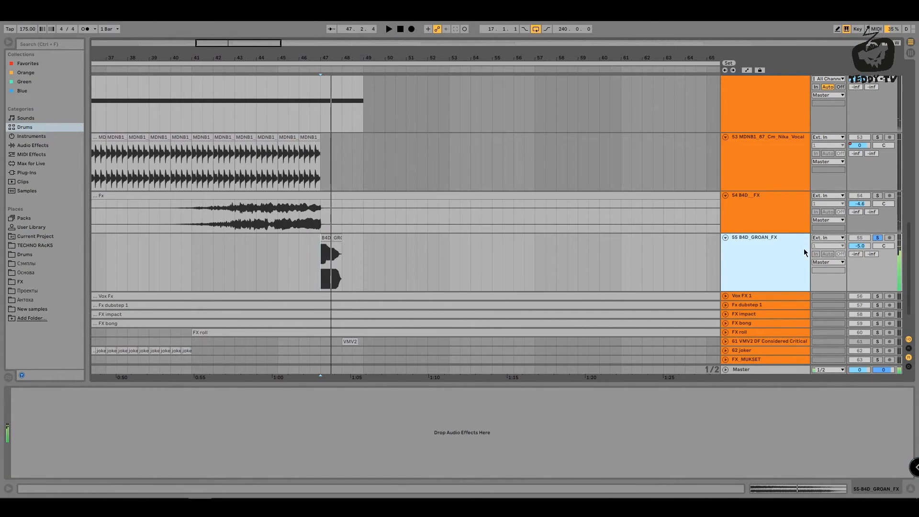
Take B4D_GROAN_FX out of solo and play the transition in the full mix from 46.3.1
{"action": "left_click", "coordinate": [878, 239]}
{"action": "left_click", "coordinate": [336, 265]}
{"action": "left_click", "coordinate": [311, 255]}
{"action": "key", "text": "space"}
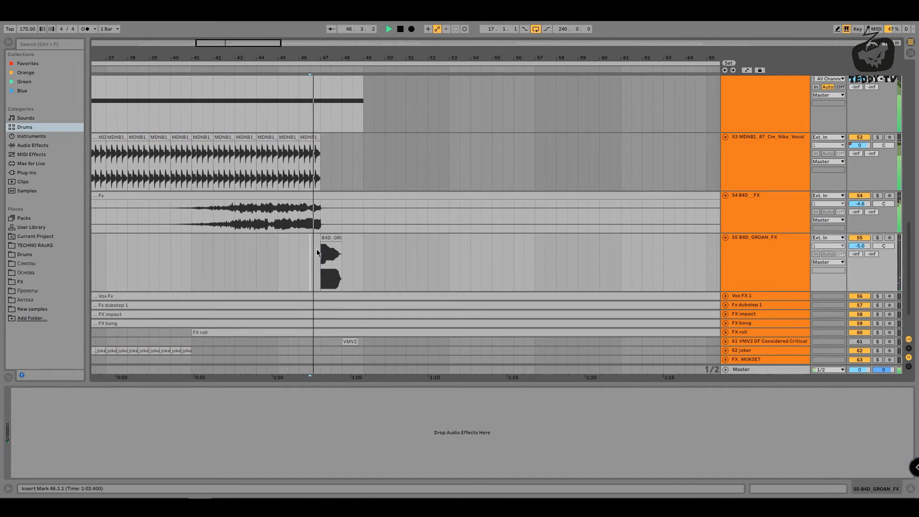
{"action": "key", "text": "space"}
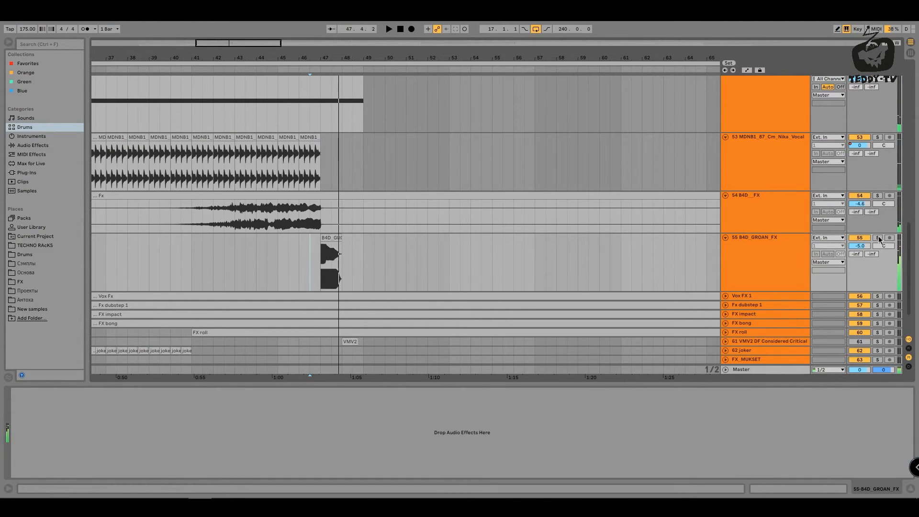
Fold the B4D_GROAN_FX track and unfold Vox FX 1 to show its hits after bar 48
{"action": "key", "text": "Left"}
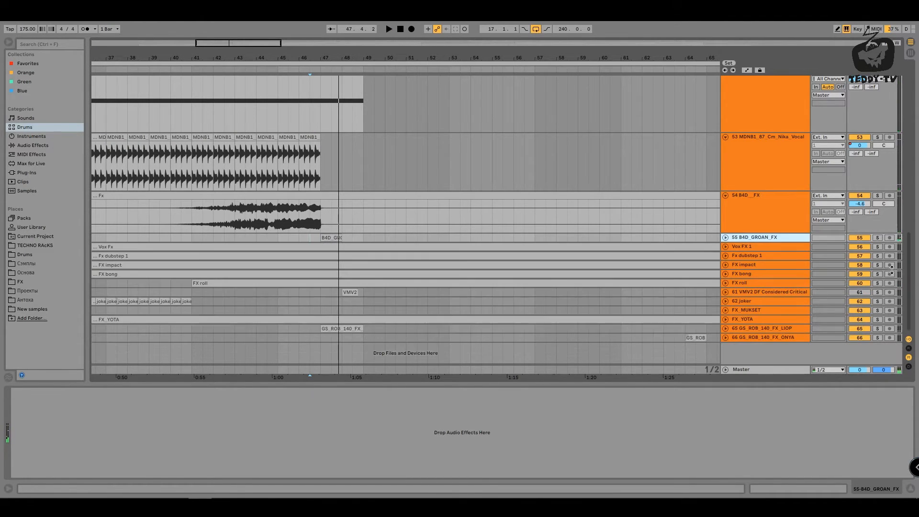
{"action": "left_click", "coordinate": [753, 251]}
{"action": "key", "text": "Right"}
{"action": "left_click_drag", "start_coordinate": [392, 58], "coordinate": [321, 171]}
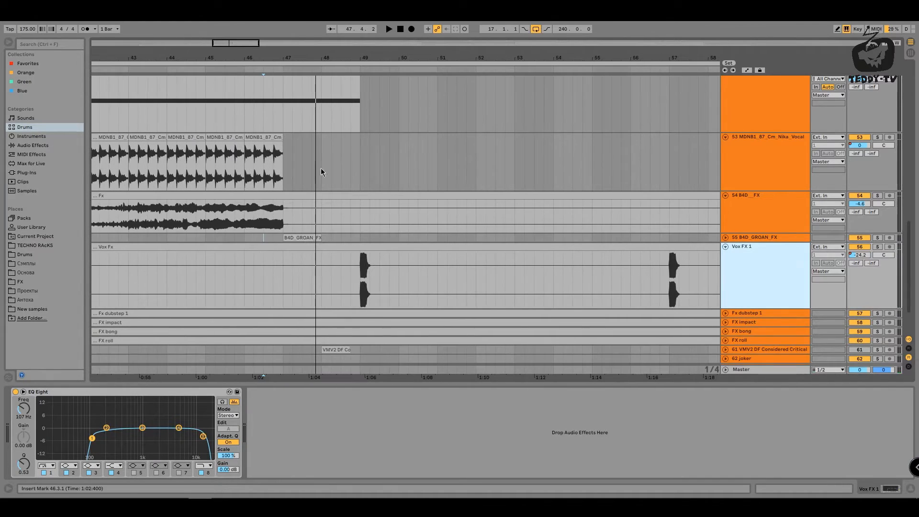
Play the Vox FX 1 hit at bar 49 soloed and again unsoloed in the full mix
{"action": "left_click", "coordinate": [350, 265]}
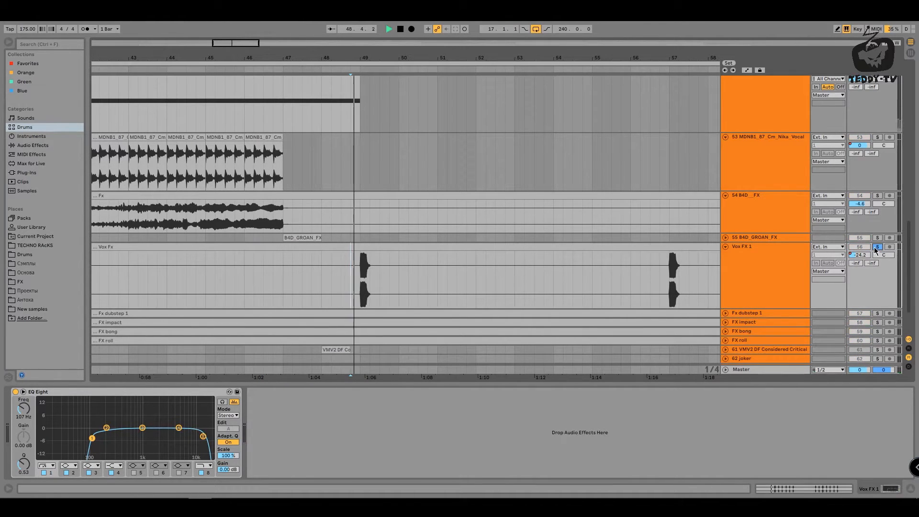
{"action": "key", "text": "space"}
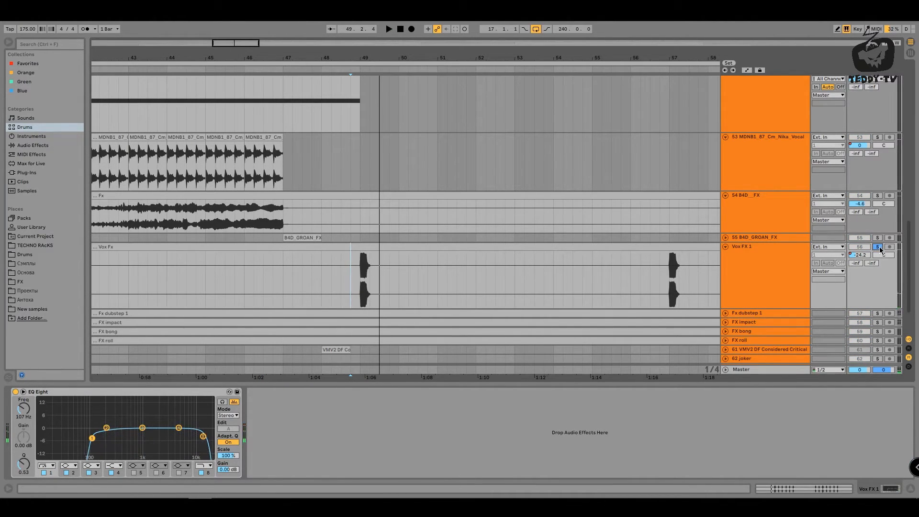
{"action": "left_click", "coordinate": [879, 247]}
{"action": "key", "text": "space"}
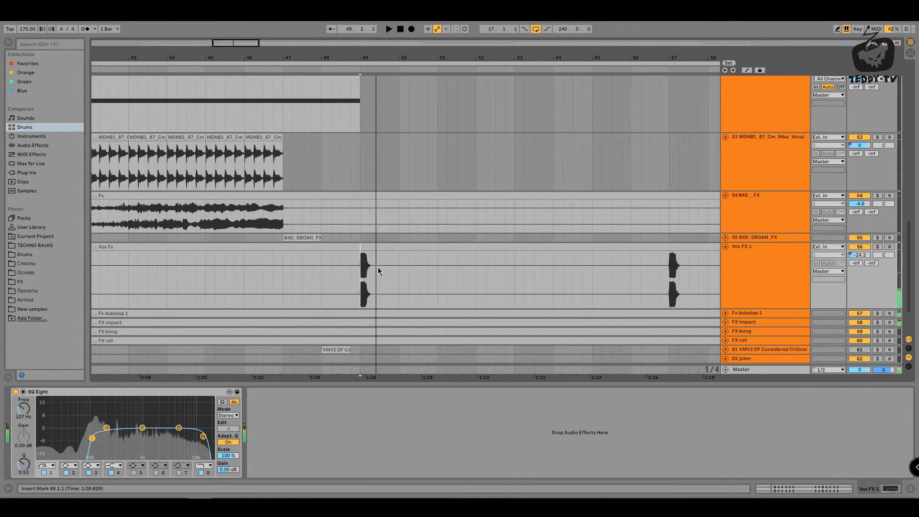
Solo Vox FX 1 again and play its hit from 49.1.1
{"action": "left_click", "coordinate": [876, 248]}
{"action": "scroll", "coordinate": [443, 217], "scroll_direction": "down", "scroll_amount": 4}
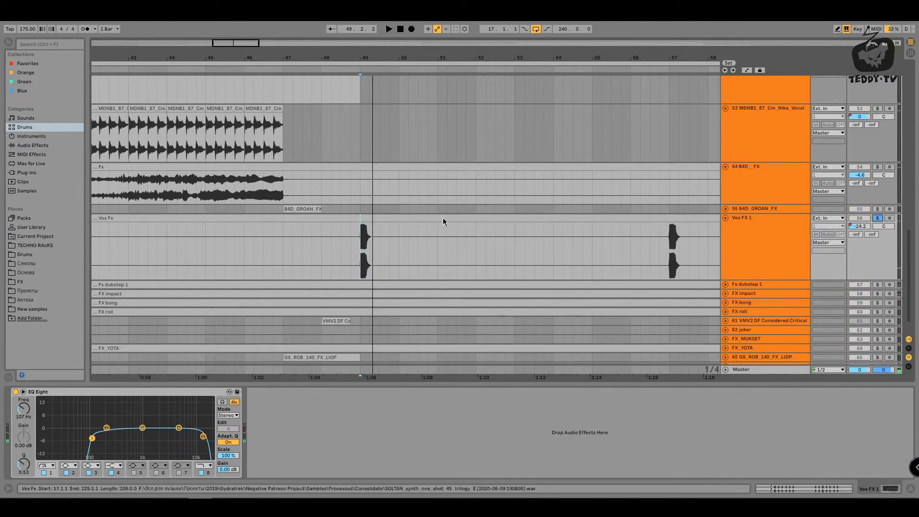
{"action": "left_click", "coordinate": [764, 211]}
{"action": "key", "text": "space"}
{"action": "key", "text": "space"}
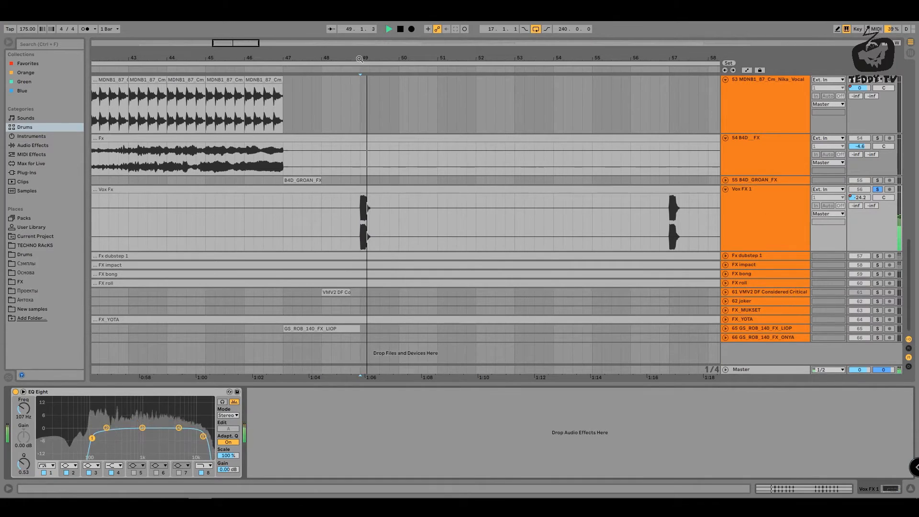
Replay the Vox FX 1 hit repeatedly from 49.1.1, ending with the track out of solo
{"action": "left_click_drag", "start_coordinate": [359, 58], "coordinate": [365, 249]}
{"action": "key", "text": "space"}
{"action": "key", "text": "space"}
{"action": "key", "text": "space"}
{"action": "key", "text": "space"}
{"action": "key", "text": "space"}
{"action": "key", "text": "space"}
{"action": "key", "text": "space"}
{"action": "key", "text": "space"}
{"action": "key", "text": "space"}
{"action": "key", "text": "space"}
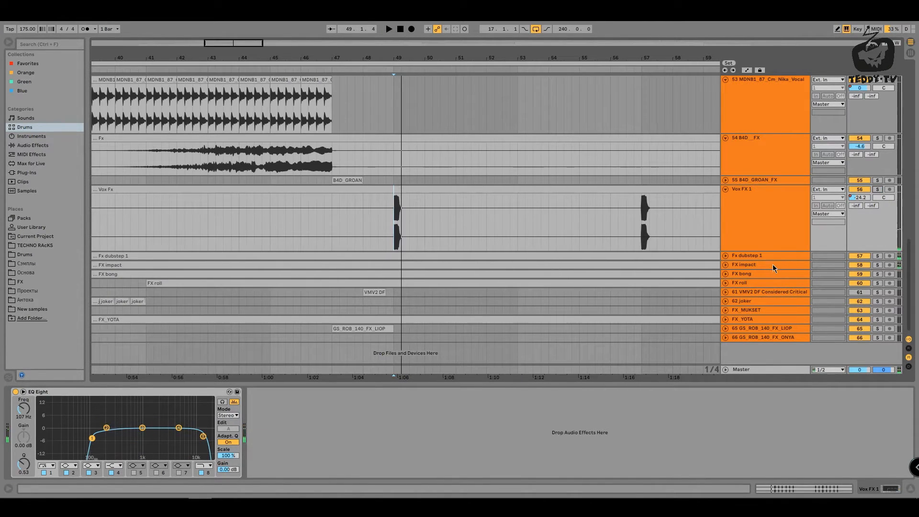
Unfold the Fx dubstep 1 track and audition its hit from 49.1.1, switching solo on and off
{"action": "left_click_drag", "start_coordinate": [772, 261], "coordinate": [772, 297]}
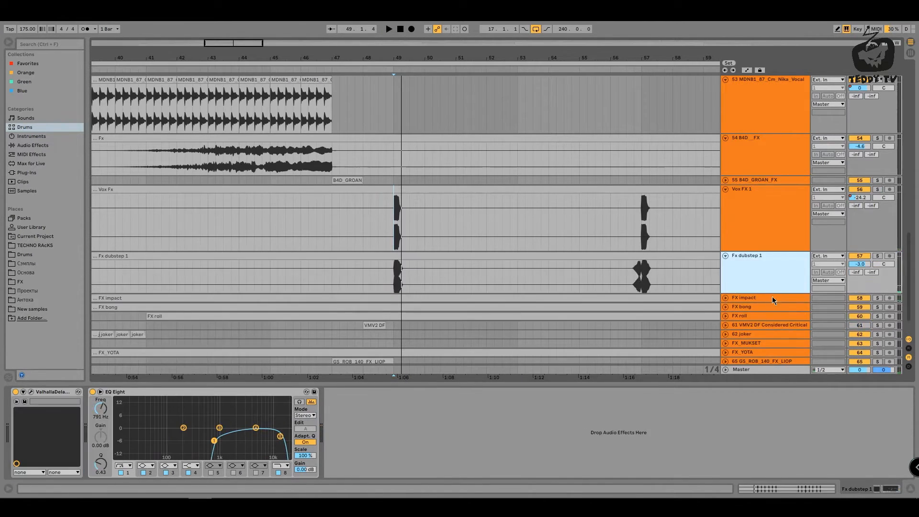
{"action": "left_click", "coordinate": [878, 256]}
{"action": "key", "text": "space"}
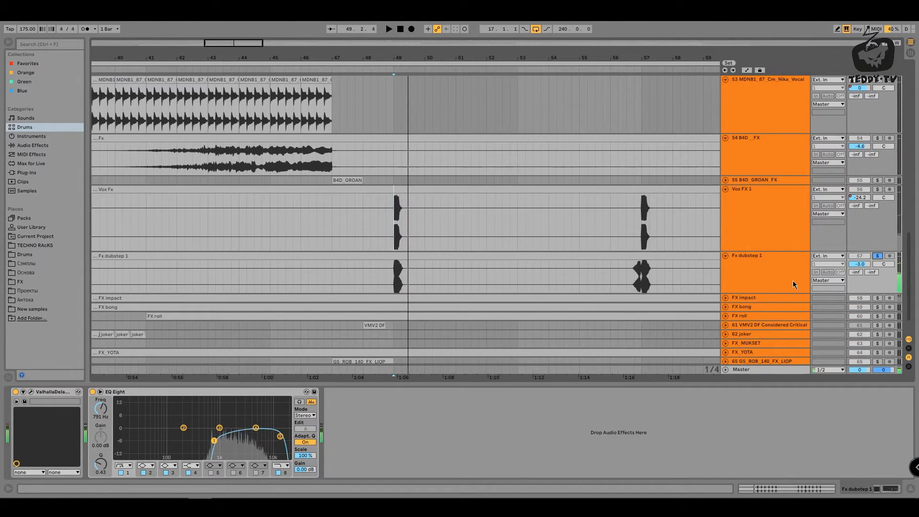
{"action": "key", "text": "space"}
{"action": "left_click", "coordinate": [879, 257]}
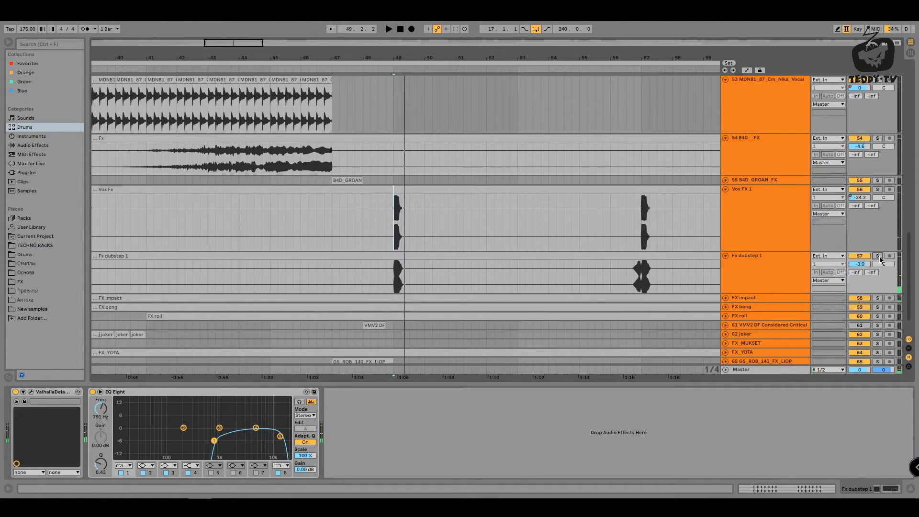
{"action": "left_click", "coordinate": [878, 257]}
{"action": "key", "text": "space"}
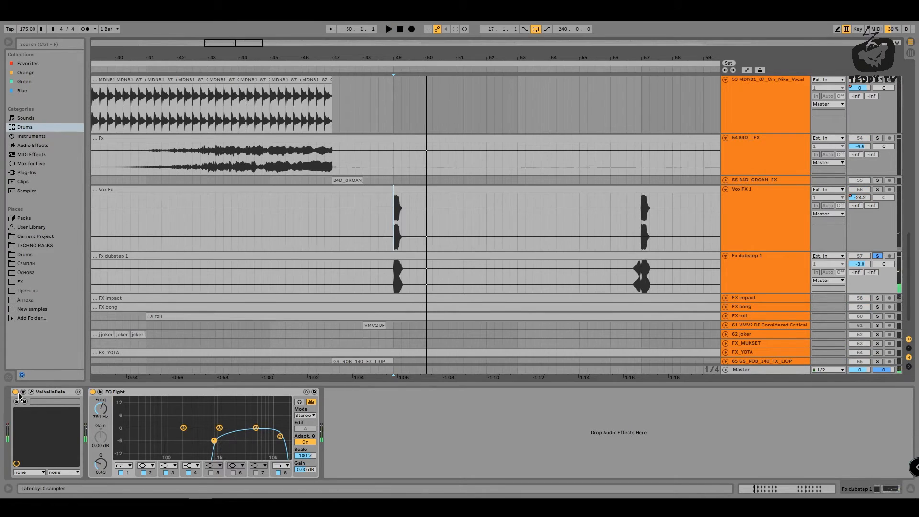
Bypass the Valhalla delay and EQ Eight on Fx dubstep 1 and play the dry hit at bar 49
{"action": "left_click", "coordinate": [16, 393]}
{"action": "left_click", "coordinate": [93, 392]}
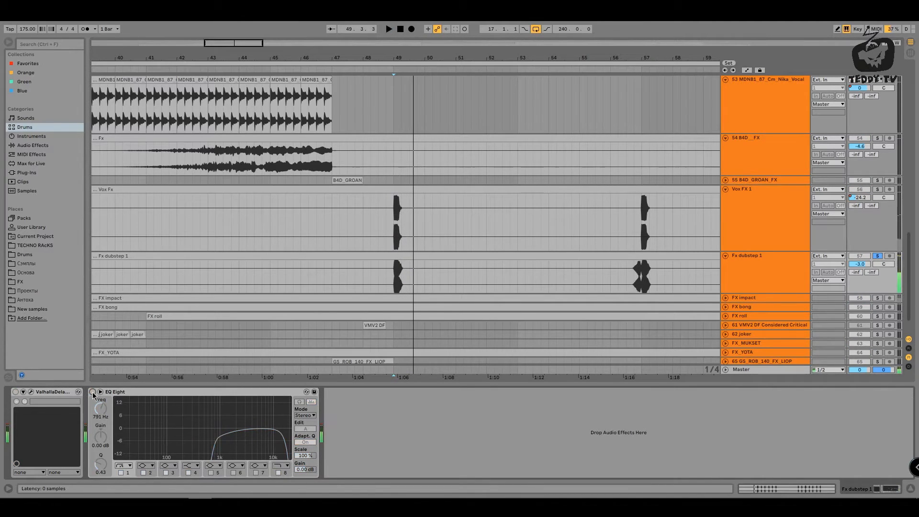
{"action": "left_click_drag", "start_coordinate": [398, 49], "coordinate": [398, 106]}
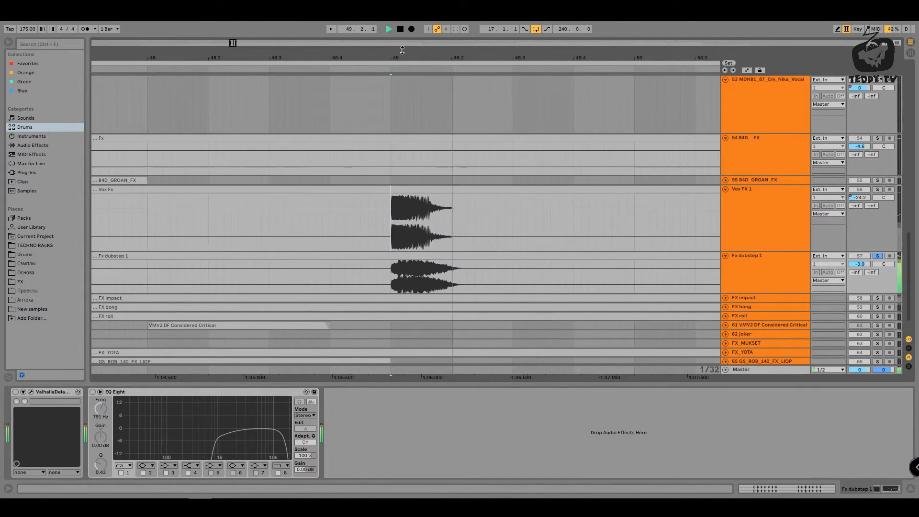
Turn EQ Eight and the Valhalla delay back on for Fx dubstep 1 and take the track out of solo
{"action": "left_click", "coordinate": [93, 392]}
{"action": "left_click", "coordinate": [17, 392]}
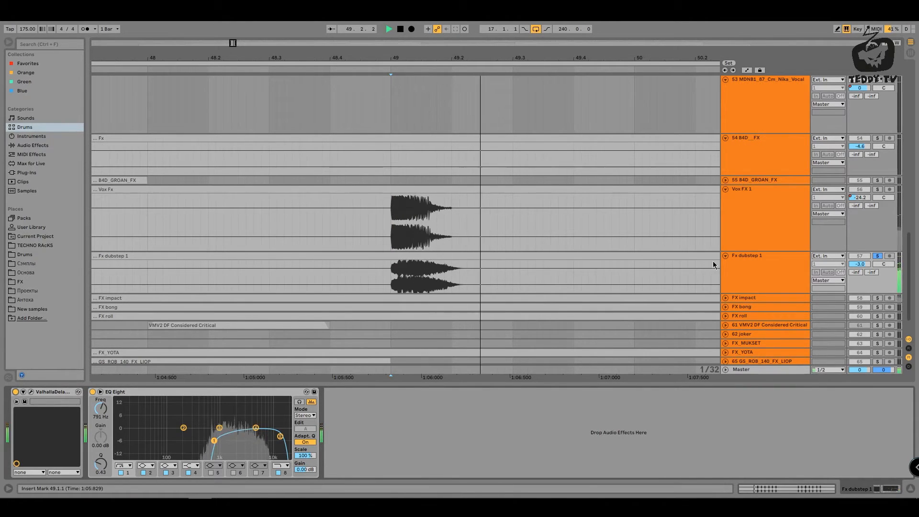
{"action": "left_click", "coordinate": [877, 256]}
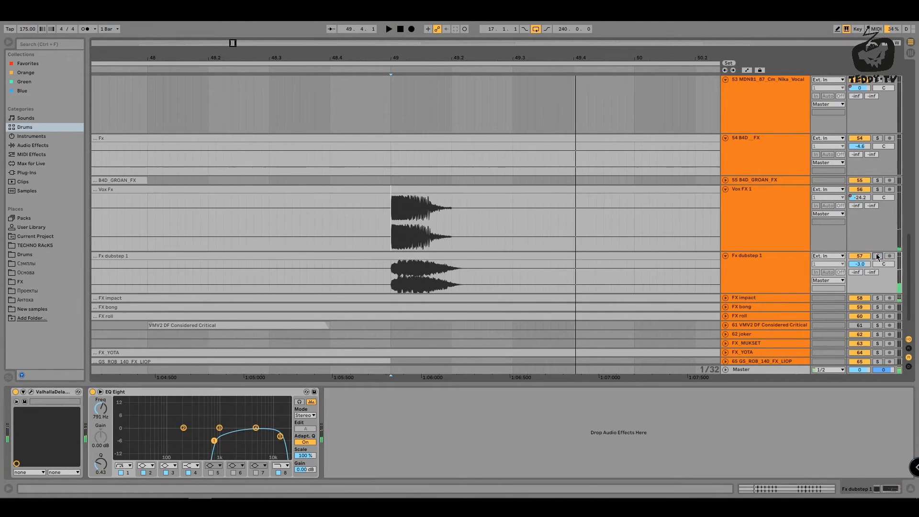
Unfold the FX impact track and audition its hit around bar 49, both soloed and in the mix
{"action": "left_click", "coordinate": [743, 300]}
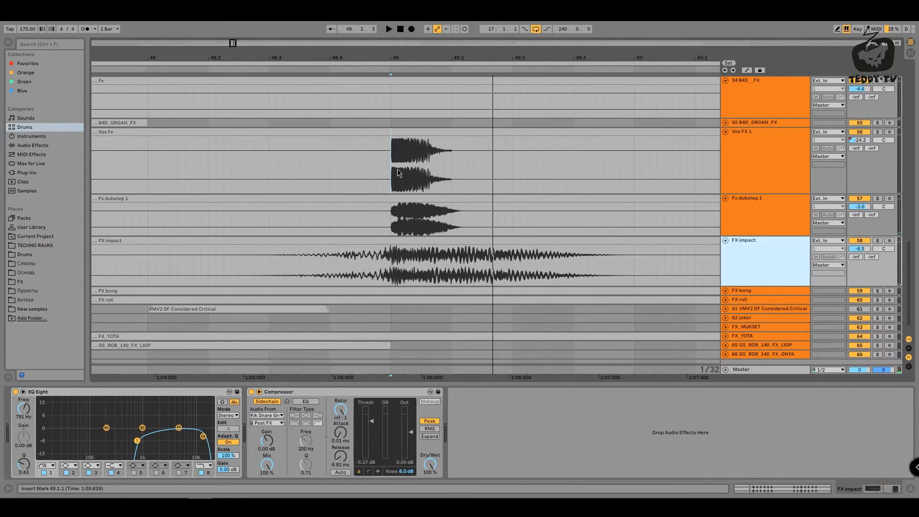
{"action": "left_click", "coordinate": [387, 264]}
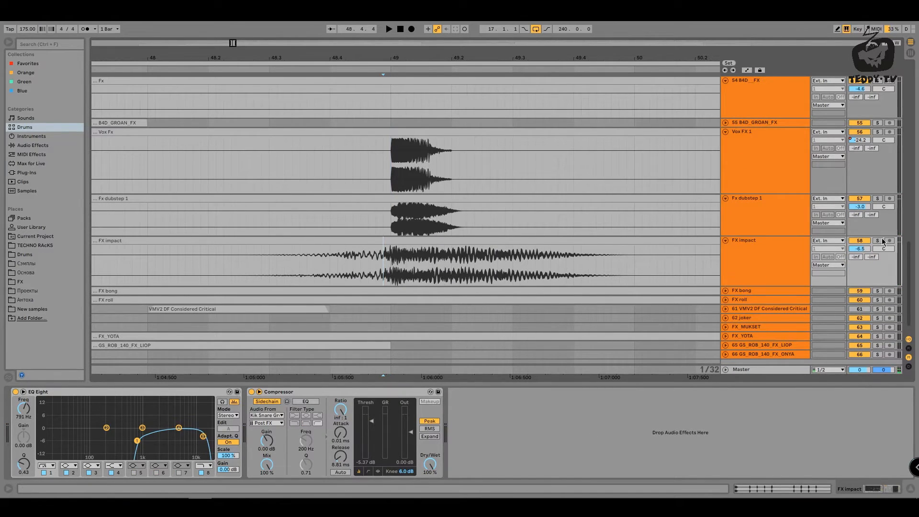
{"action": "key", "text": "space"}
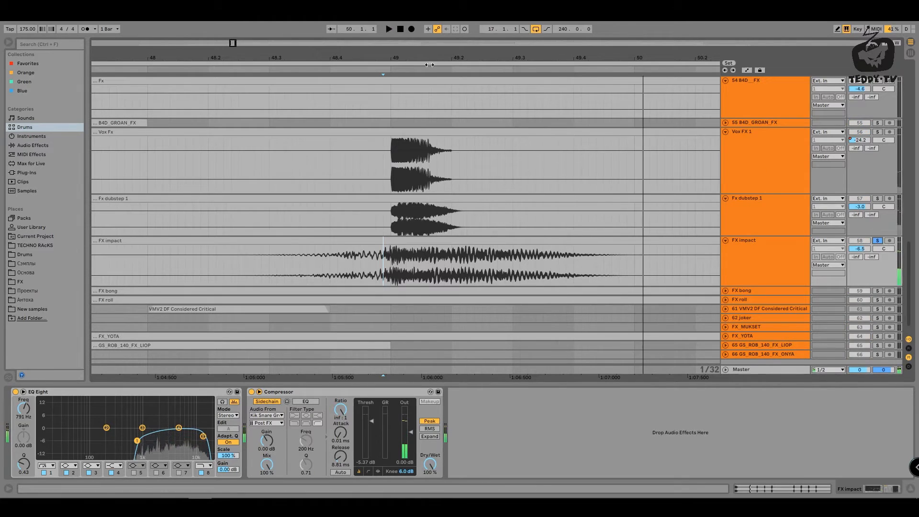
{"action": "key", "text": "space"}
{"action": "left_click_drag", "start_coordinate": [391, 58], "coordinate": [400, 25]}
{"action": "key", "text": "space"}
{"action": "key", "text": "space"}
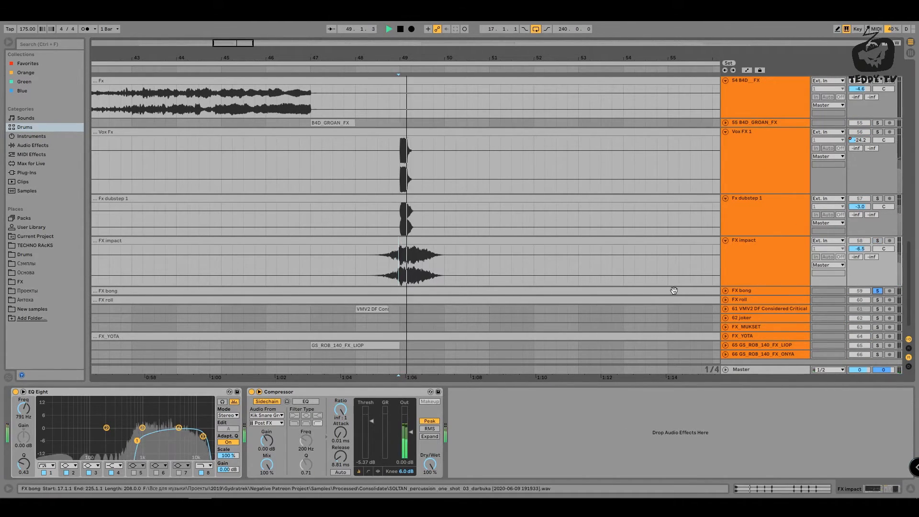
Unfold the soloed FX bong track and play its hit near bar 65 from 64.1.1
{"action": "left_click", "coordinate": [726, 291]}
{"action": "key", "text": "space"}
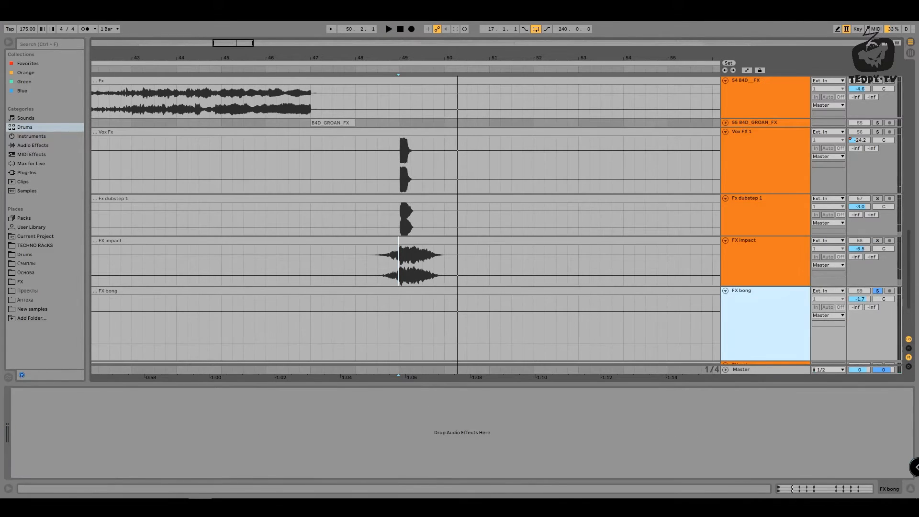
{"action": "left_click_drag", "start_coordinate": [421, 50], "coordinate": [417, 22]}
{"action": "scroll", "coordinate": [242, 229], "scroll_direction": "down", "scroll_amount": 2}
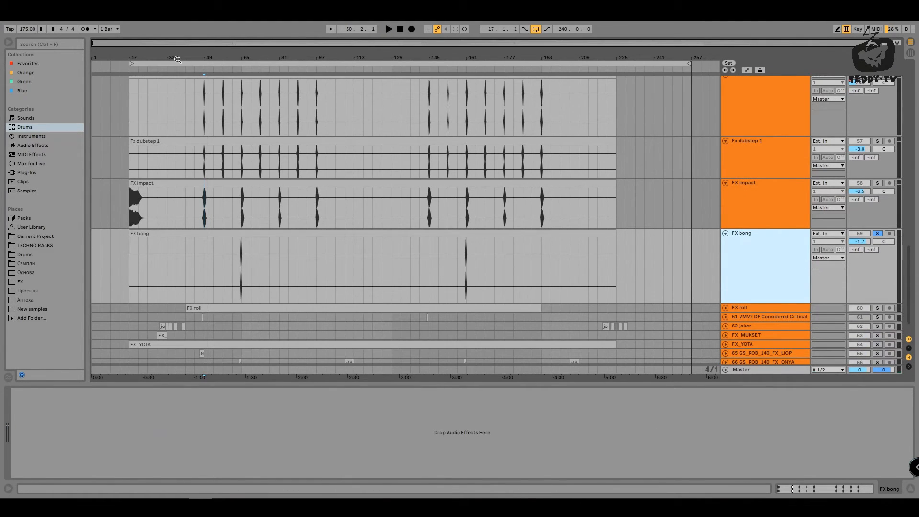
{"action": "left_click_drag", "start_coordinate": [226, 59], "coordinate": [358, 246]}
{"action": "left_click", "coordinate": [312, 250]}
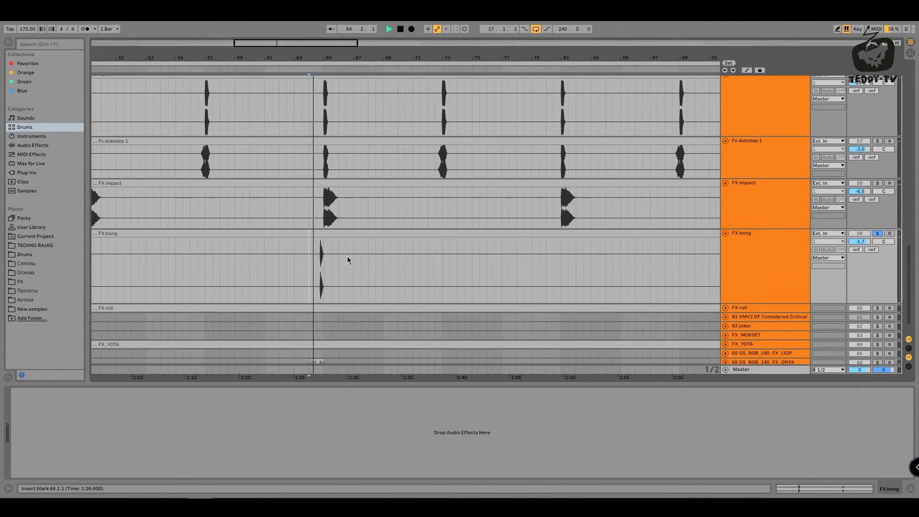
Replay the FX bong hit from 64.1.1, switching solo off to hear it in the mix, and fold the track
{"action": "left_click", "coordinate": [763, 261]}
{"action": "key", "text": "space"}
{"action": "key", "text": "space"}
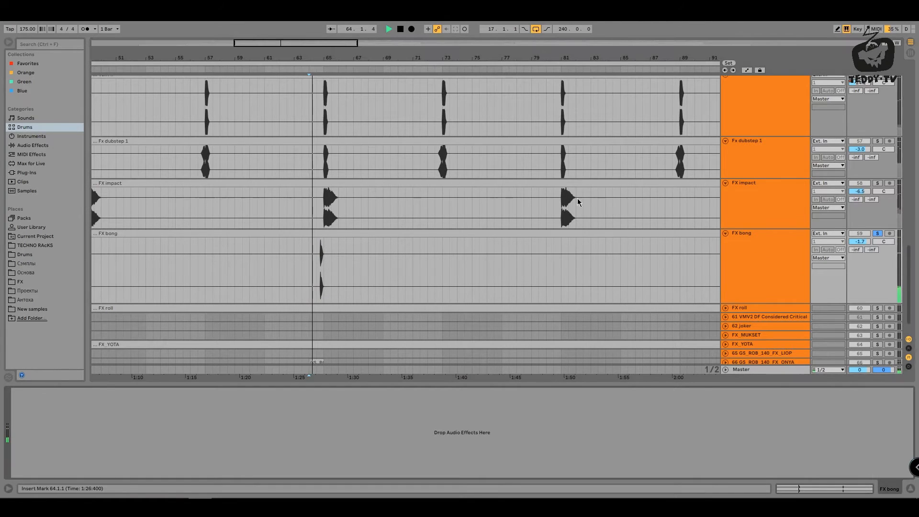
{"action": "left_click", "coordinate": [879, 234]}
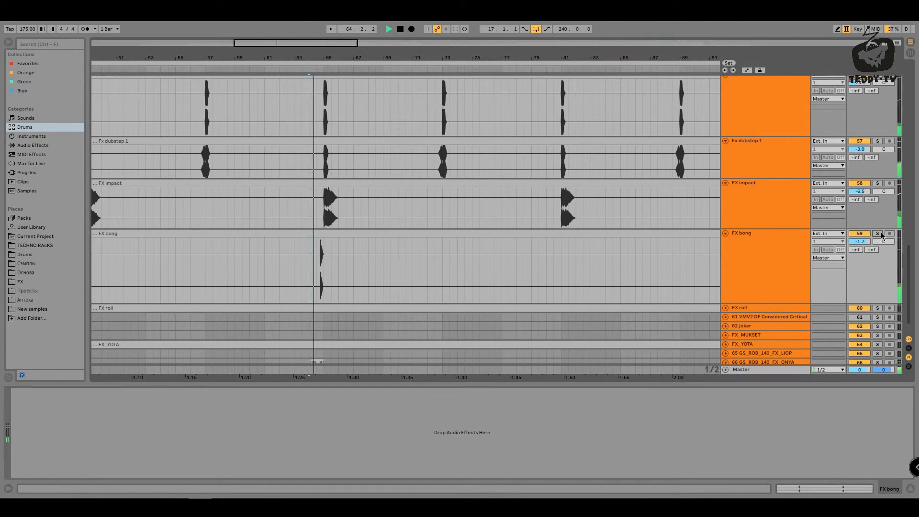
{"action": "key", "text": "space"}
{"action": "left_click", "coordinate": [726, 234]}
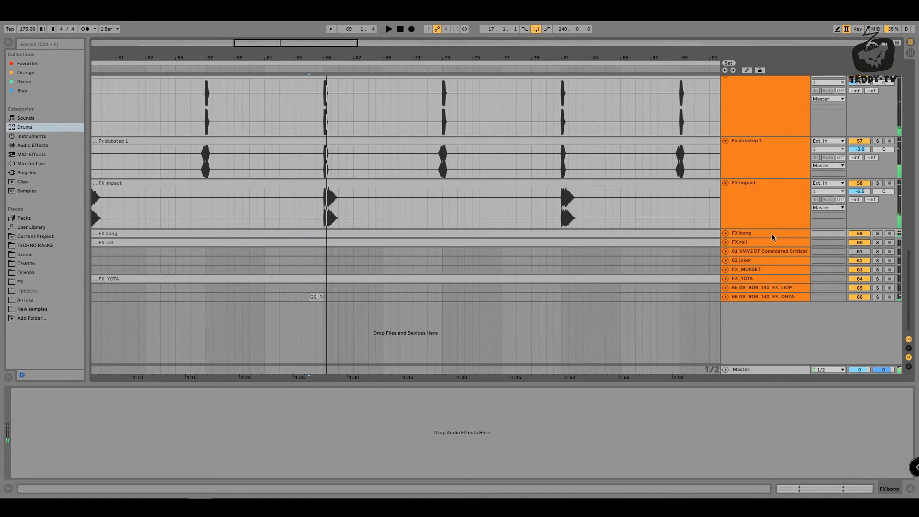
Unfold the FX roll and 61 VMV2 DF Considered Critical tracks over the full arrangement
{"action": "left_click", "coordinate": [755, 245]}
{"action": "left_click_drag", "start_coordinate": [381, 58], "coordinate": [380, 25]}
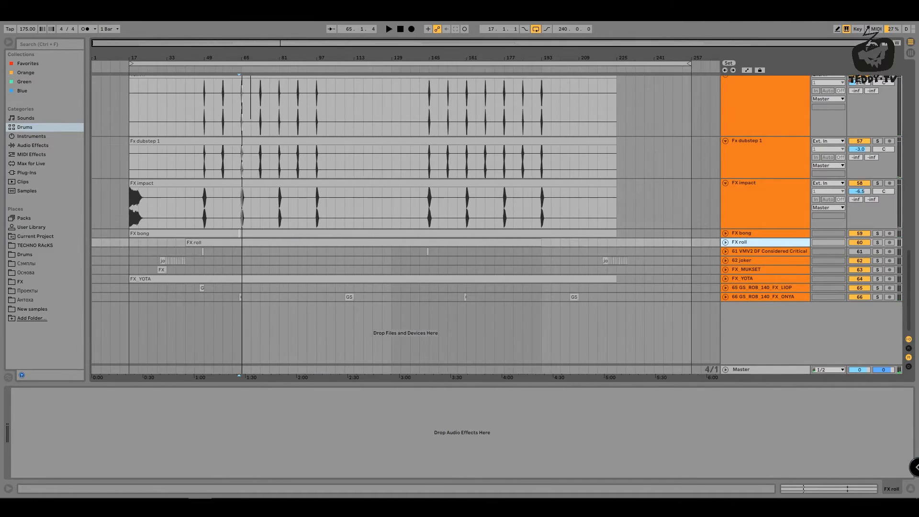
{"action": "left_click_drag", "start_coordinate": [739, 247], "coordinate": [742, 297]}
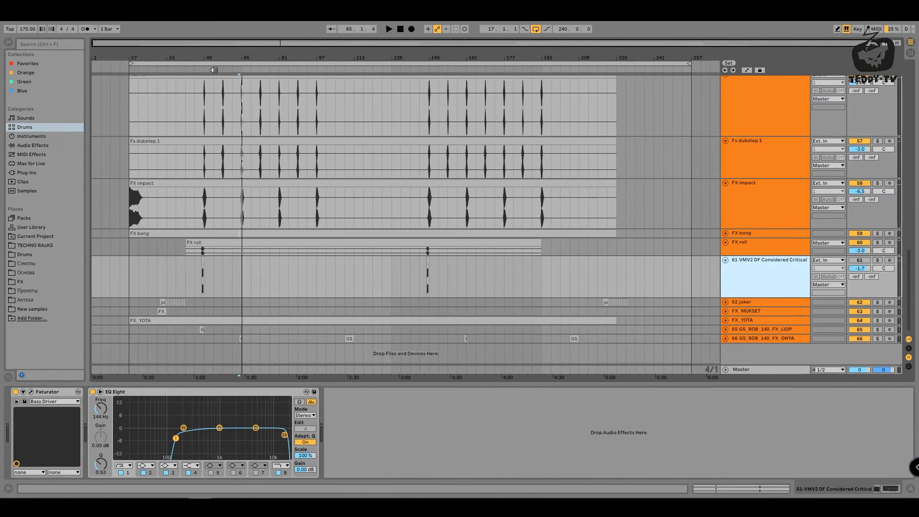
Play the FX roll and VMV2 clips leading into bar 49 from 48.1.1 and again from 47.4.1
{"action": "left_click_drag", "start_coordinate": [204, 58], "coordinate": [204, 127]}
{"action": "left_click", "coordinate": [166, 275]}
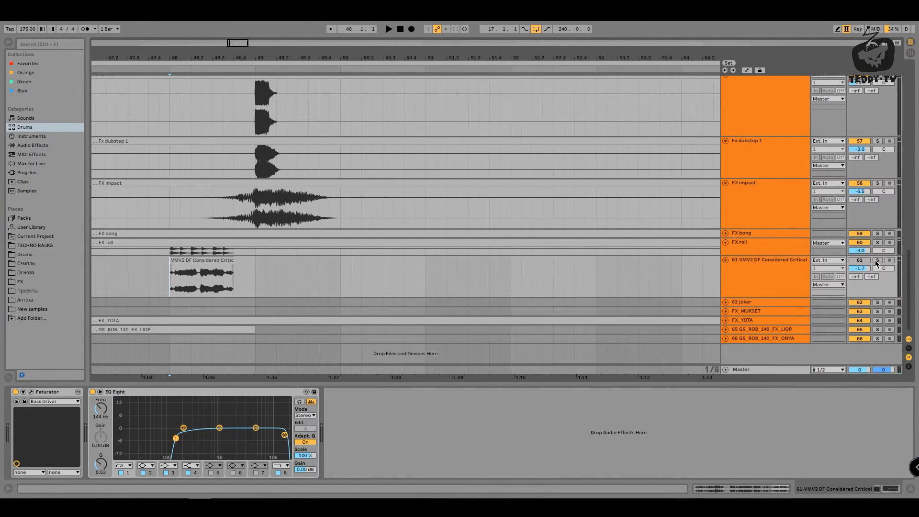
{"action": "key", "text": "space"}
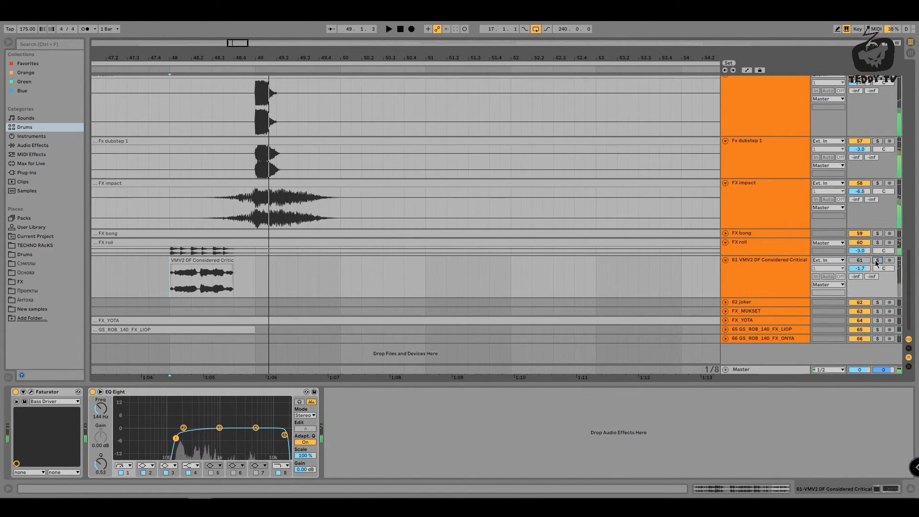
{"action": "left_click", "coordinate": [146, 274]}
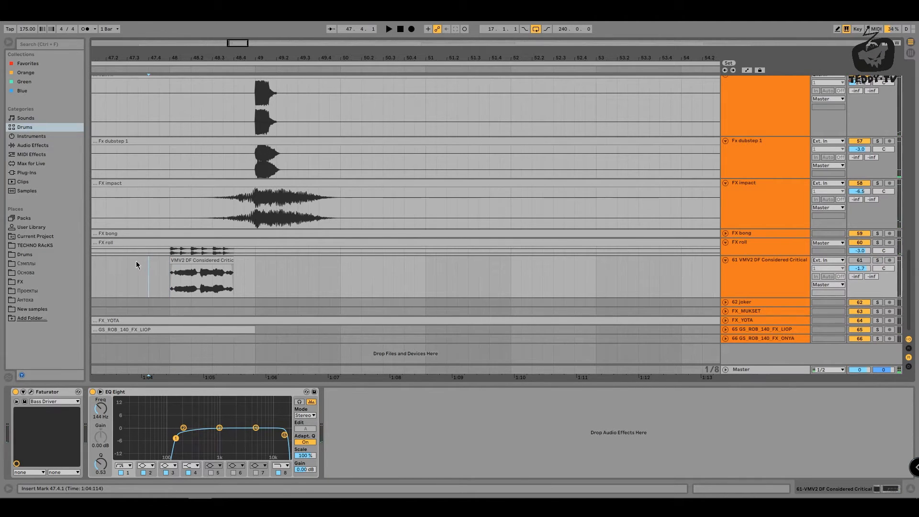
{"action": "key", "text": "space"}
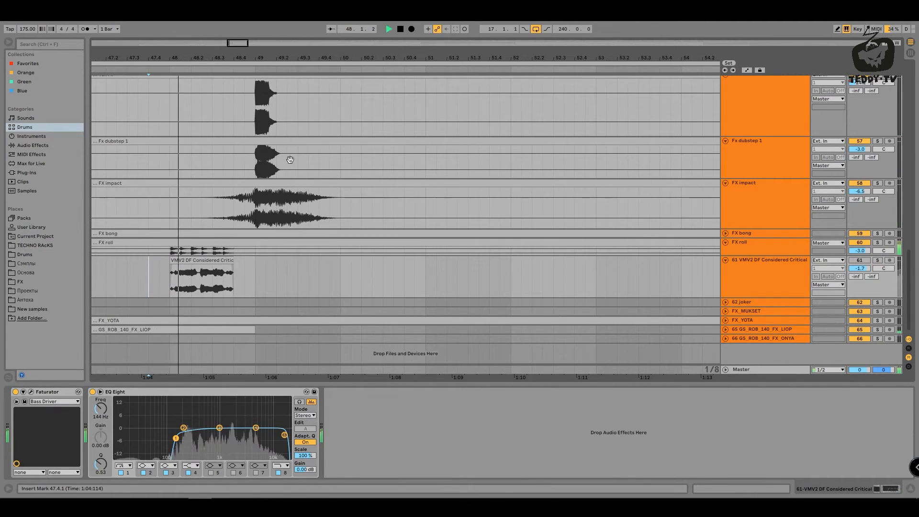
{"action": "key", "text": "space"}
Unfold the 62 joker track, solo it and play its first clip from 20.1.1
{"action": "left_click_drag", "start_coordinate": [207, 58], "coordinate": [207, 29]}
{"action": "left_click_drag", "start_coordinate": [614, 239], "coordinate": [616, 238]}
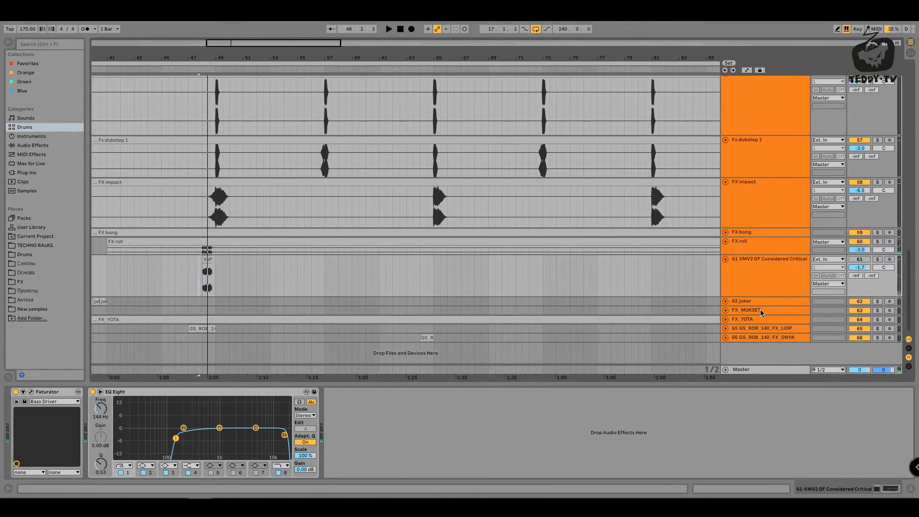
{"action": "double_click", "coordinate": [749, 302]}
{"action": "left_click_drag", "start_coordinate": [172, 56], "coordinate": [559, 56]}
{"action": "left_click_drag", "start_coordinate": [358, 301], "coordinate": [296, 303]}
{"action": "left_click", "coordinate": [205, 322]}
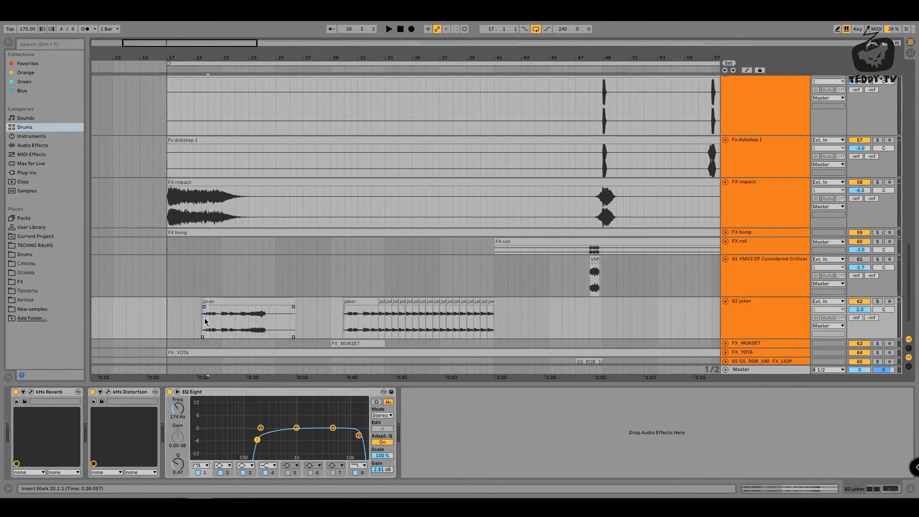
{"action": "key", "text": "space"}
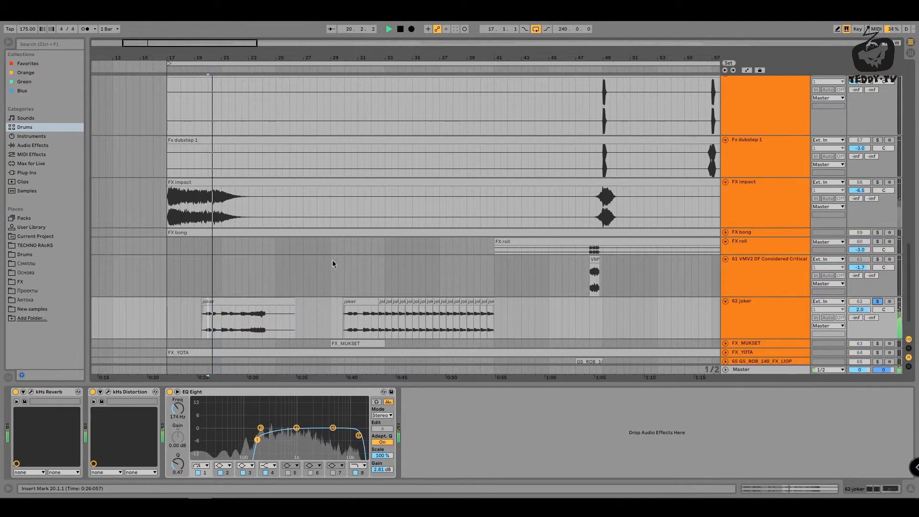
Bypass kHs Reverb, kHs Distortion and EQ Eight on the joker track during playback
{"action": "left_click", "coordinate": [15, 392]}
{"action": "left_click", "coordinate": [93, 392]}
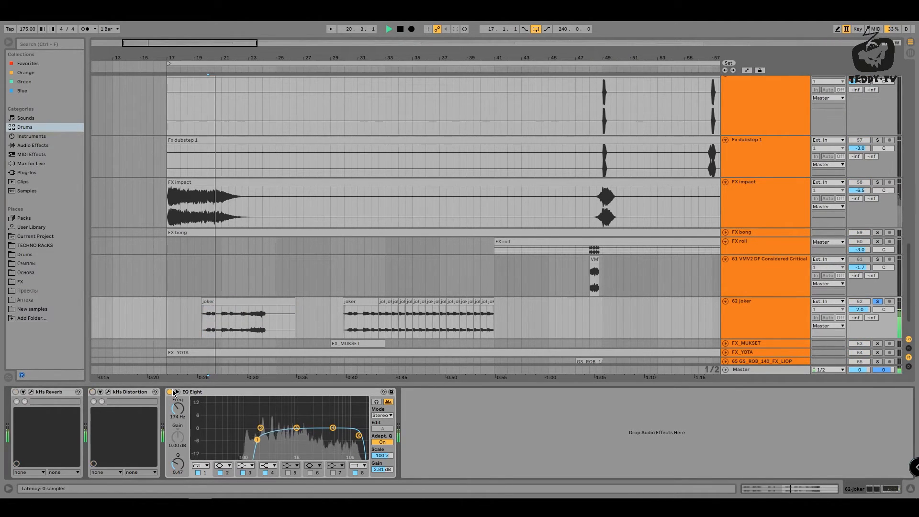
{"action": "left_click", "coordinate": [169, 391]}
Extend the first joker clip's start back to bar 17 and play the dry vocal from 17.3.1
{"action": "left_click", "coordinate": [202, 303]}
{"action": "left_click_drag", "start_coordinate": [202, 302], "coordinate": [225, 303]}
{"action": "key", "text": "space"}
{"action": "left_click", "coordinate": [186, 321]}
{"action": "key", "text": "space"}
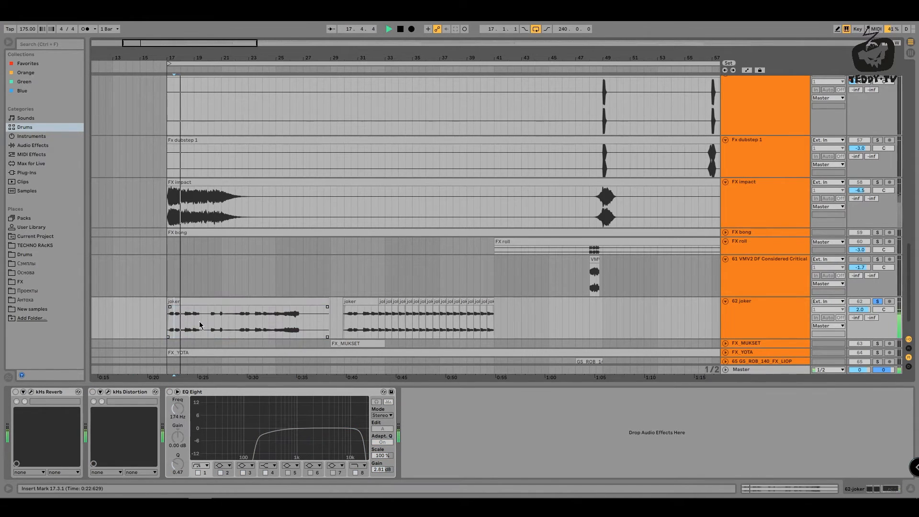
Move the insert marker to 22.3.1, delete the first joker clip and stop playback
{"action": "left_click", "coordinate": [243, 324]}
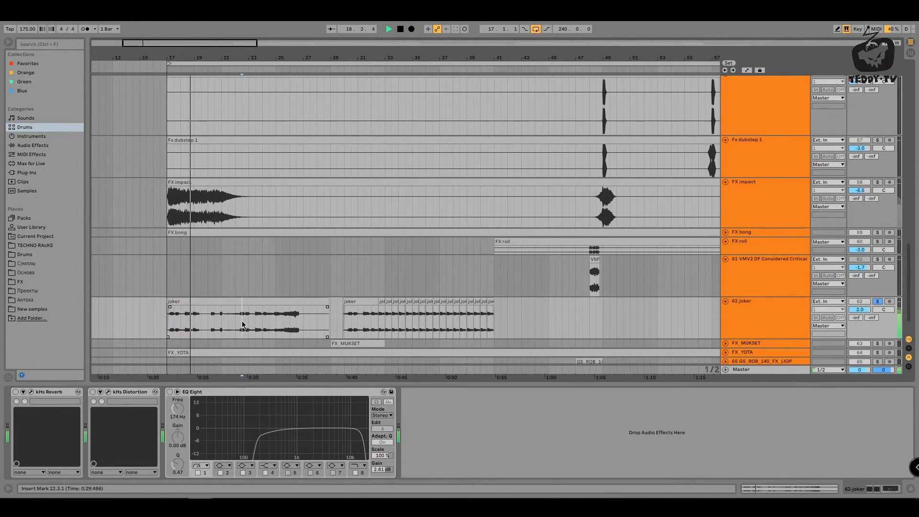
{"action": "left_click", "coordinate": [301, 301]}
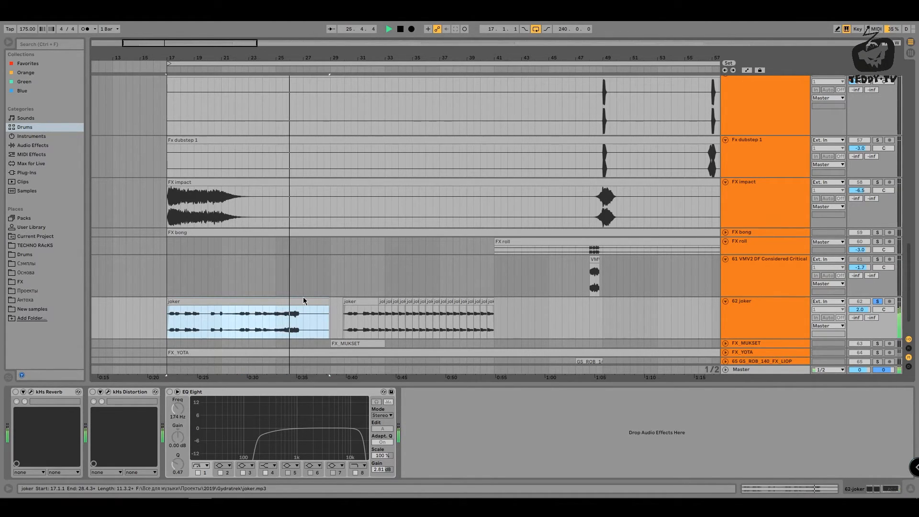
{"action": "key", "text": "Delete"}
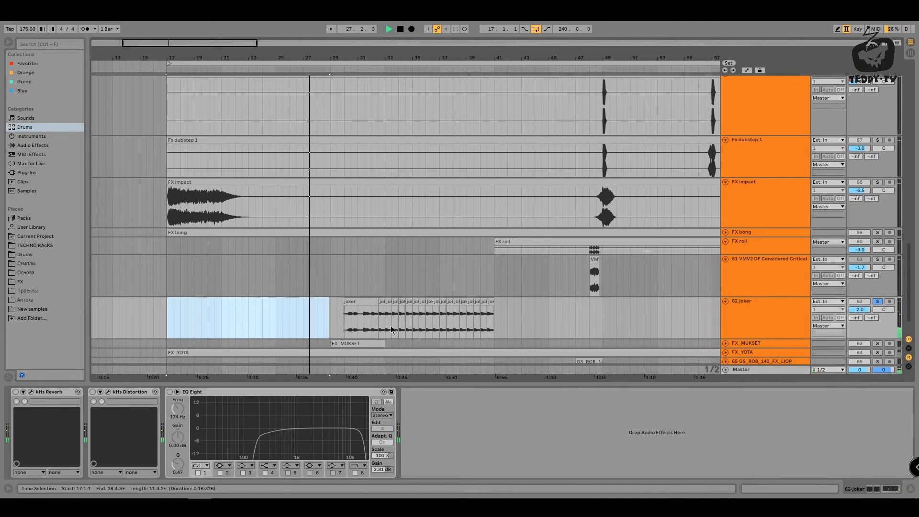
{"action": "key", "text": "space"}
Turn the joker track's reverb, distortion and EQ Eight back on and check the kHs Distortion settings
{"action": "left_click", "coordinate": [339, 314]}
{"action": "left_click", "coordinate": [15, 392]}
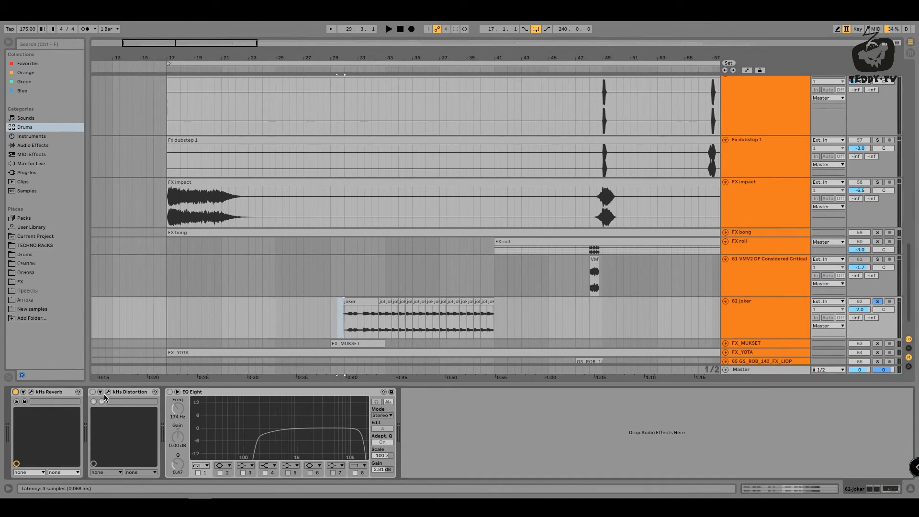
{"action": "left_click", "coordinate": [170, 392]}
{"action": "left_click", "coordinate": [108, 393]}
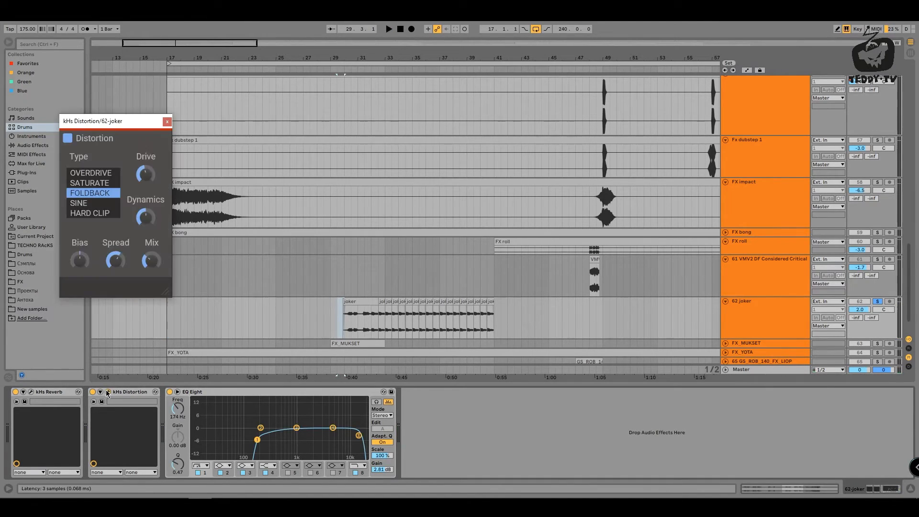
{"action": "left_click", "coordinate": [109, 392]}
Play the remaining joker clips from 30.3.1 with effects, first soloed and in the mix after switching solo off
{"action": "left_click", "coordinate": [352, 320]}
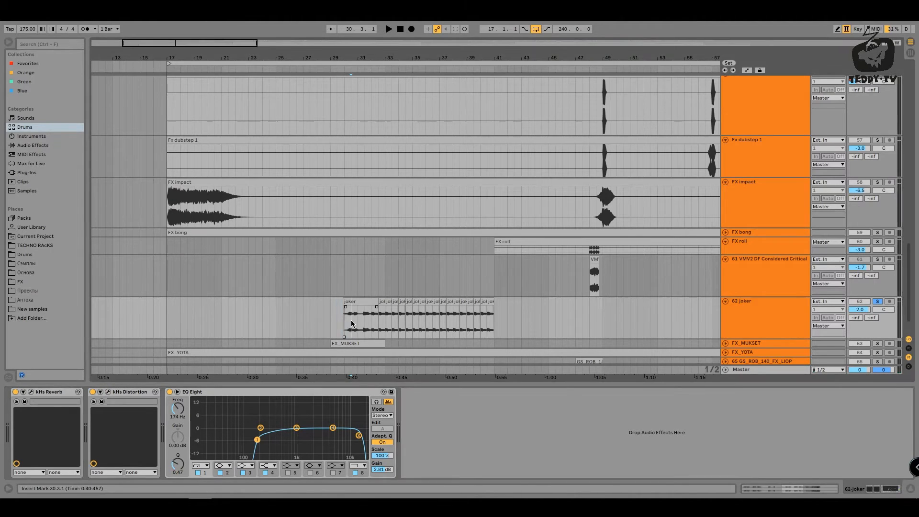
{"action": "key", "text": "space"}
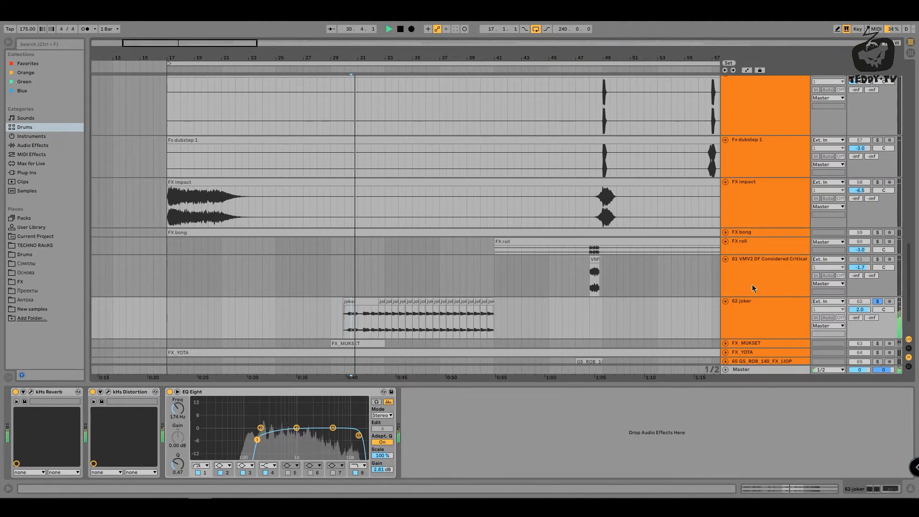
{"action": "left_click", "coordinate": [881, 301]}
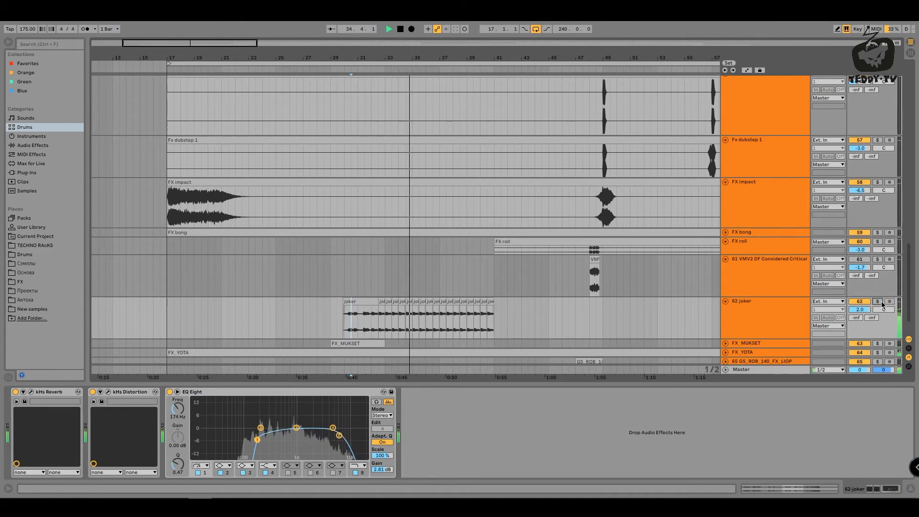
{"action": "scroll", "coordinate": [484, 155], "scroll_direction": "down", "scroll_amount": 2}
{"action": "key", "text": "space"}
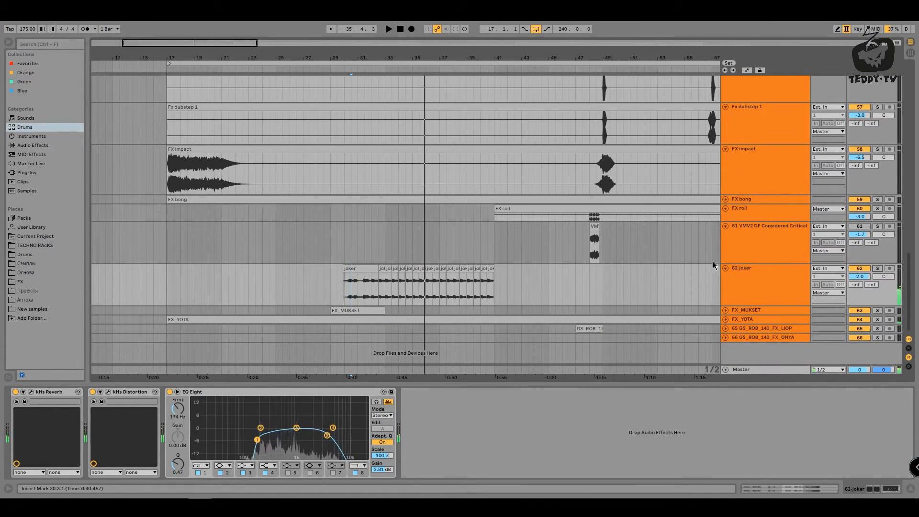
Unfold the FX_MUKSET track, solo it and play its clip from 29.1.1
{"action": "left_click_drag", "start_coordinate": [743, 315], "coordinate": [743, 372]}
{"action": "left_click", "coordinate": [332, 321]}
{"action": "key", "text": "space"}
{"action": "scroll", "coordinate": [455, 307], "scroll_direction": "down", "scroll_amount": 2}
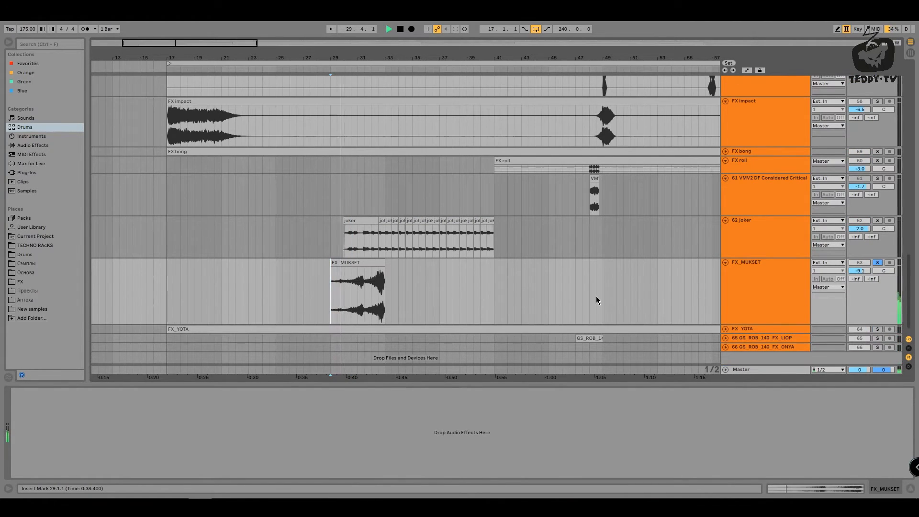
{"action": "left_click", "coordinate": [785, 278]}
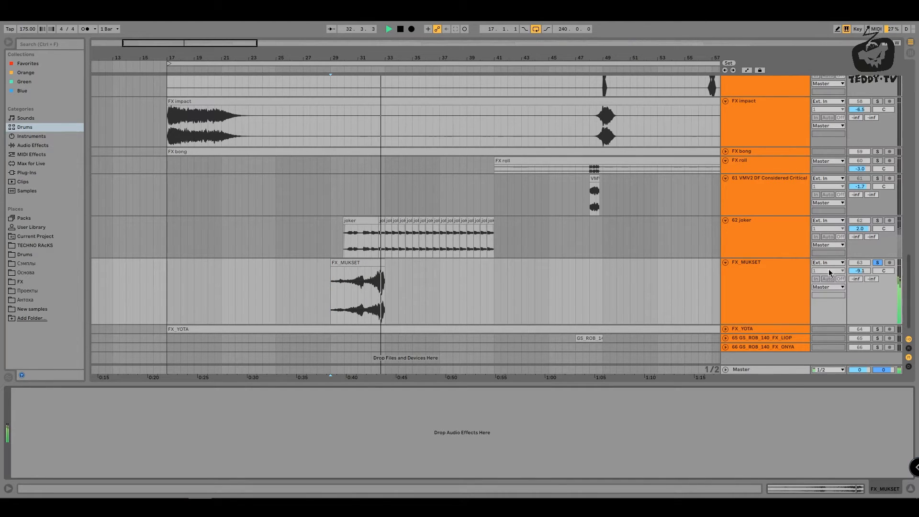
Stop playback, take FX_MUKSET out of solo and fold the track
{"action": "key", "text": "space"}
{"action": "left_click", "coordinate": [879, 263]}
{"action": "left_click", "coordinate": [726, 262]}
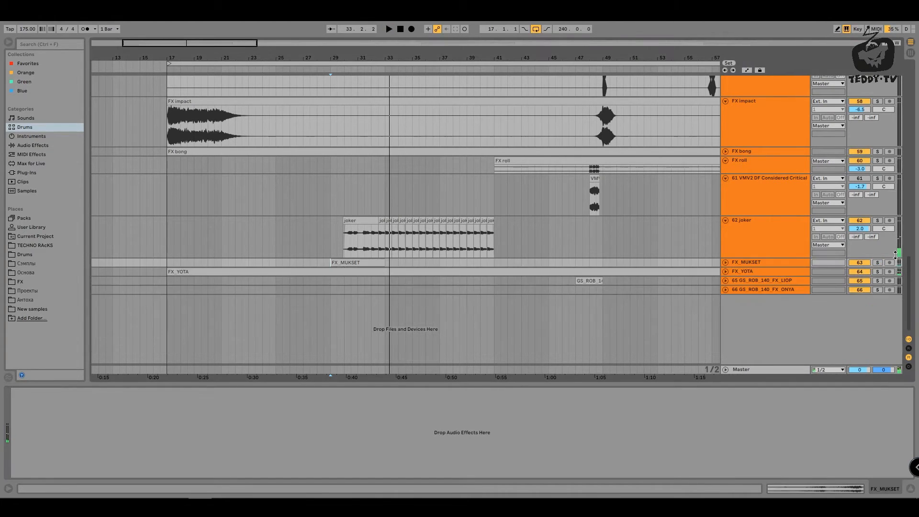
Fold the joker track, unfold FX_YOTA and play its hits from 25.1.1 and 33.1.1, starting with the track soloed
{"action": "left_click", "coordinate": [725, 220]}
{"action": "left_click", "coordinate": [726, 238]}
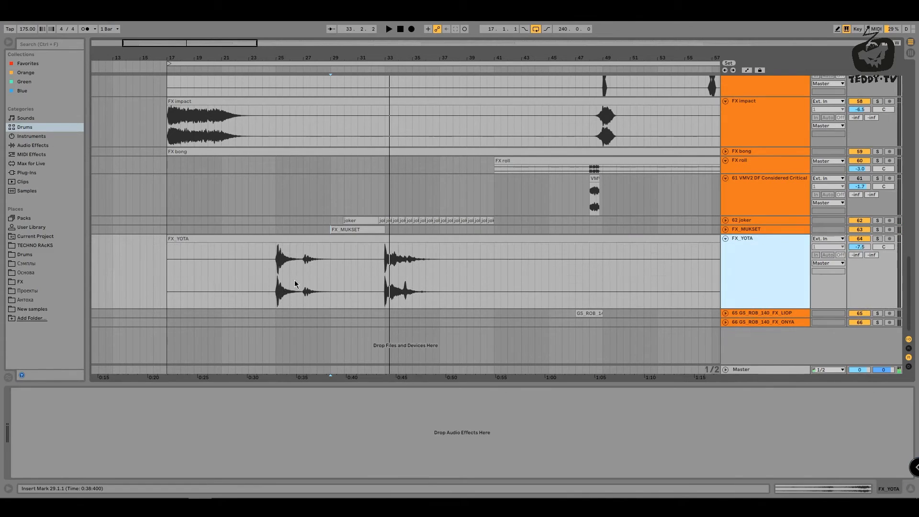
{"action": "left_click", "coordinate": [276, 271]}
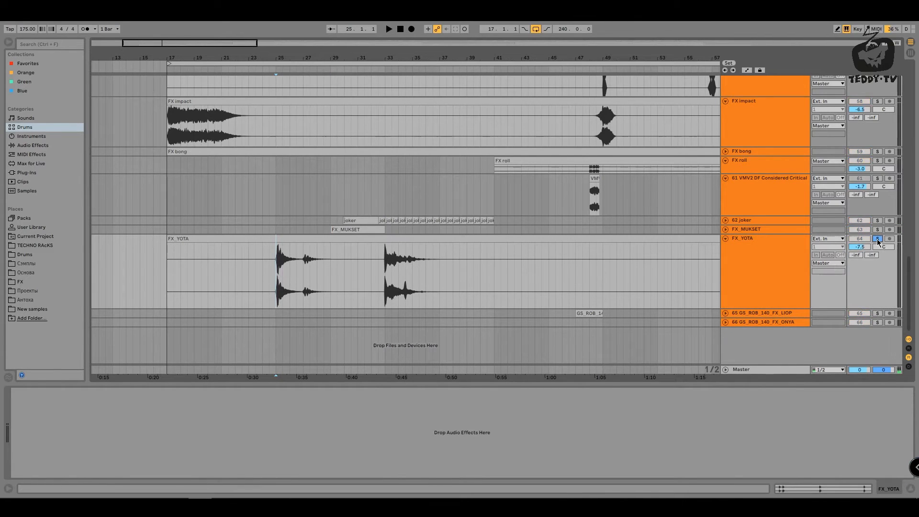
{"action": "key", "text": "space"}
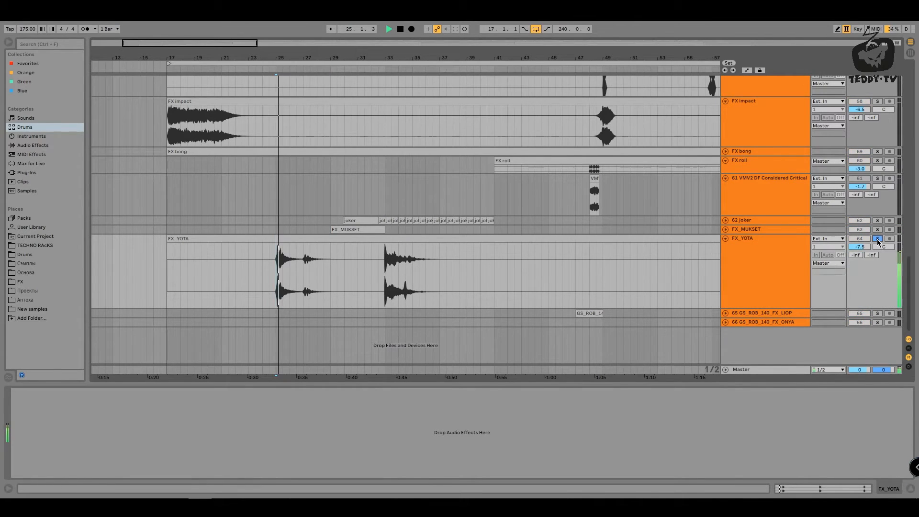
{"action": "left_click", "coordinate": [751, 257]}
{"action": "key", "text": "space"}
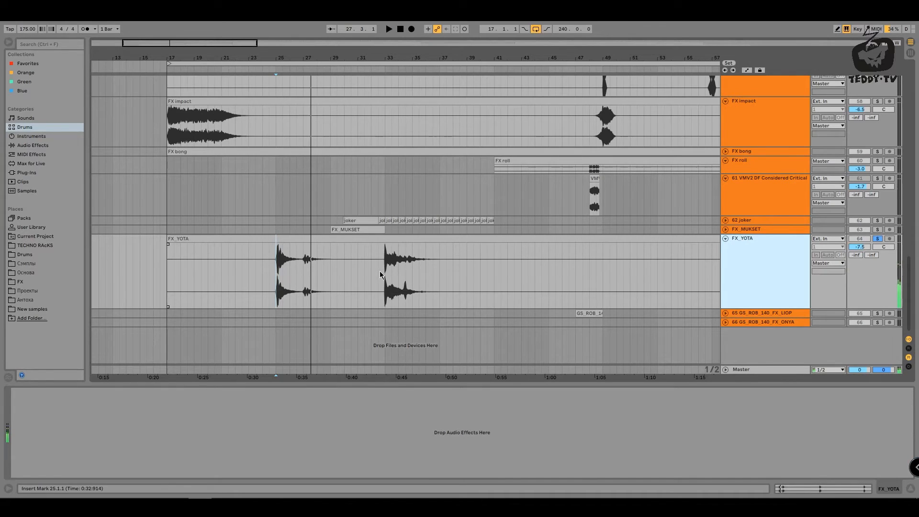
{"action": "left_click", "coordinate": [385, 275]}
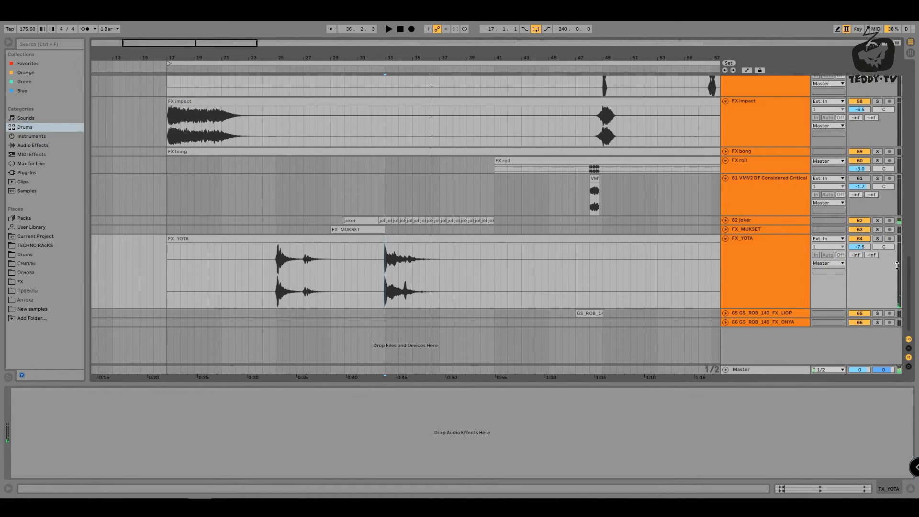
Fold FX_YOTA, unfold GS_ROB_140_FX_LIOP, play its clip from 47.1.1 soloed, and take the track out of solo
{"action": "left_click", "coordinate": [726, 239]}
{"action": "left_click", "coordinate": [745, 248]}
{"action": "left_click", "coordinate": [726, 248]}
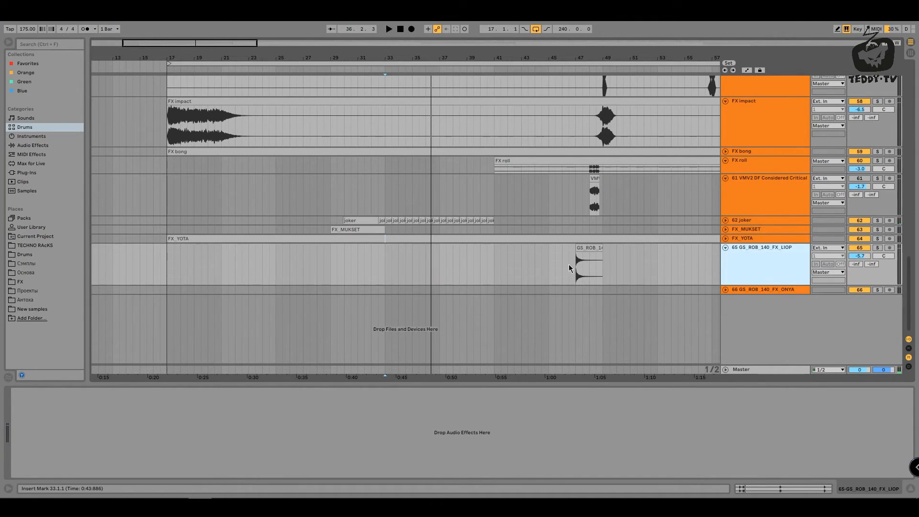
{"action": "left_click", "coordinate": [577, 261]}
{"action": "key", "text": "space"}
{"action": "left_click", "coordinate": [876, 247]}
{"action": "key", "text": "space"}
{"action": "key", "text": "space"}
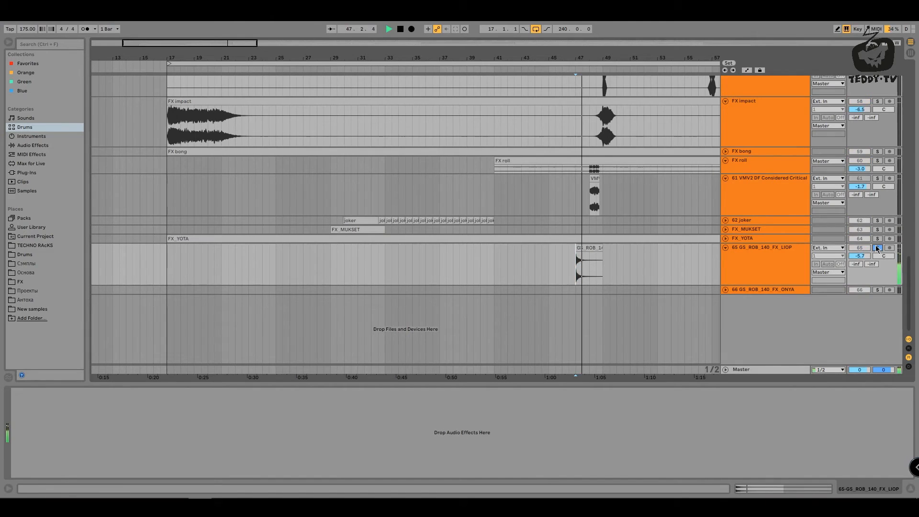
{"action": "left_click", "coordinate": [876, 247]}
{"action": "key", "text": "space"}
Unfold the GS_ROB_140_FX_ONYA track and play its rising clip from 109.1.1 soloed
{"action": "left_click", "coordinate": [726, 290]}
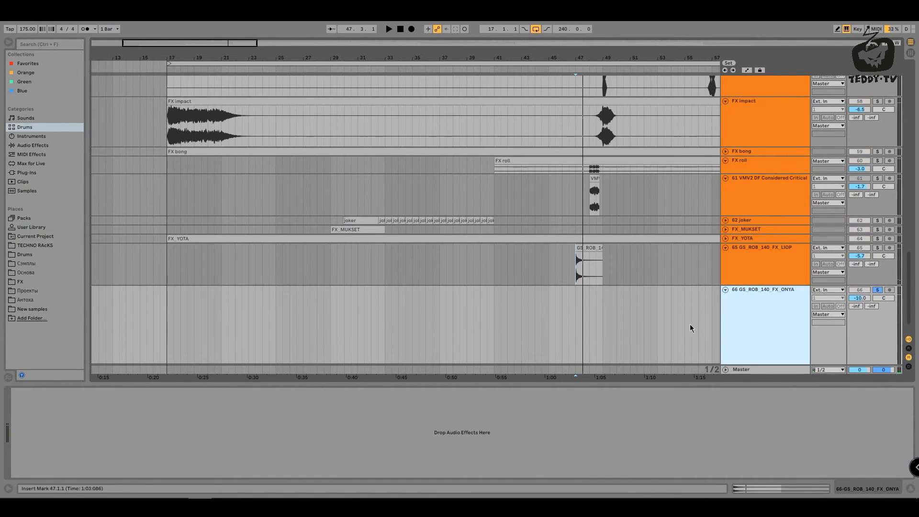
{"action": "left_click_drag", "start_coordinate": [537, 58], "coordinate": [538, 23]}
{"action": "left_click", "coordinate": [351, 313]}
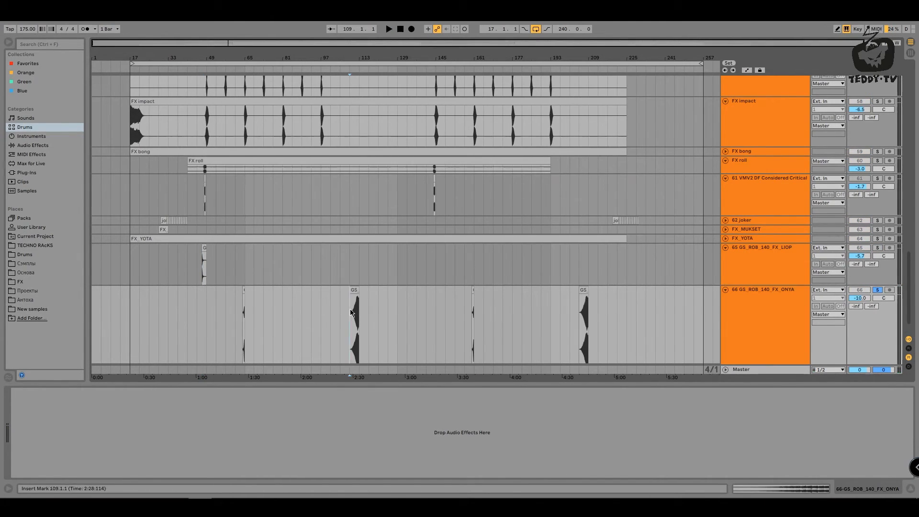
{"action": "left_click_drag", "start_coordinate": [350, 57], "coordinate": [350, 95]}
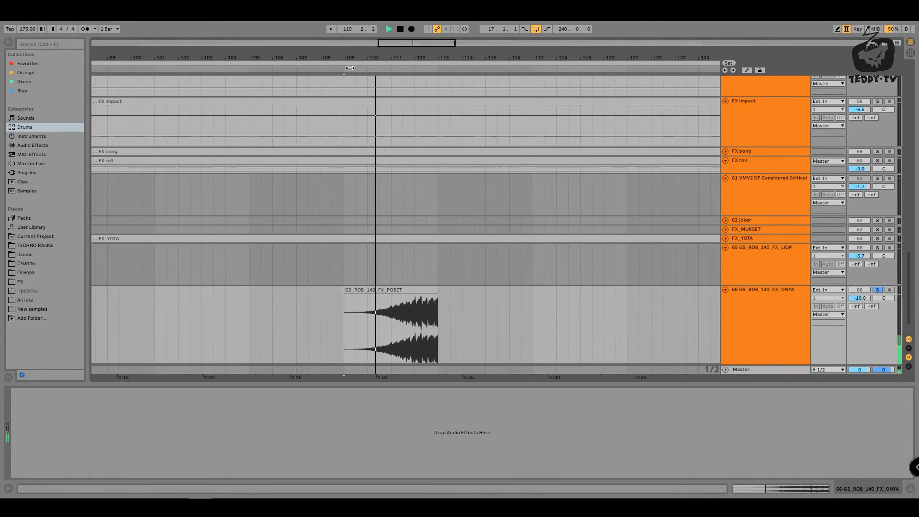
{"action": "left_click", "coordinate": [419, 321]}
{"action": "key", "text": "space"}
{"action": "key", "text": "space"}
Play the FX_ONYA clip in the mix with solo off, stop playback, and fold the FX_ONYA and FX_LIOP tracks
{"action": "left_click_drag", "start_coordinate": [390, 58], "coordinate": [392, 29]}
{"action": "left_click", "coordinate": [893, 323]}
{"action": "key", "text": "space"}
{"action": "left_click_drag", "start_coordinate": [893, 323], "coordinate": [881, 300]}
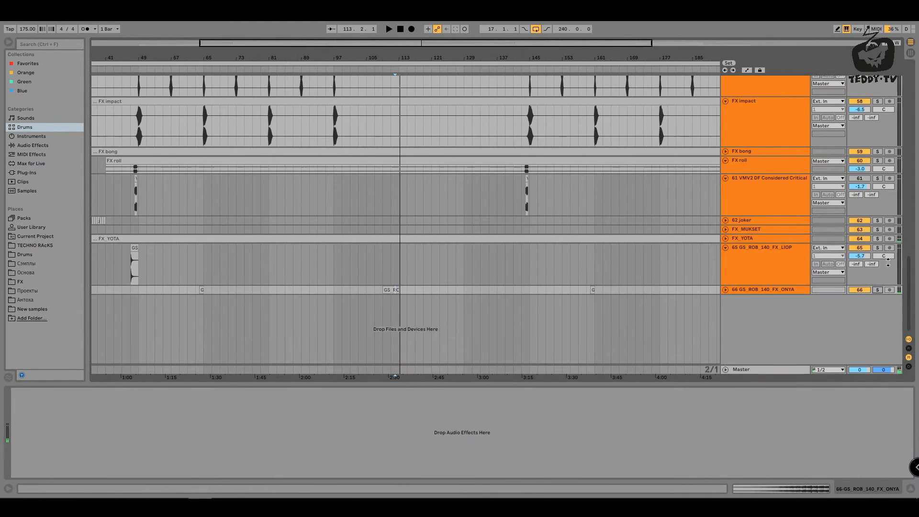
{"action": "left_click_drag", "start_coordinate": [889, 263], "coordinate": [887, 249]}
{"action": "key", "text": "space"}
Fold the FX tracks from VMV2 DF Considered Critical up to Vox FX 1
{"action": "left_click_drag", "start_coordinate": [426, 59], "coordinate": [425, 31]}
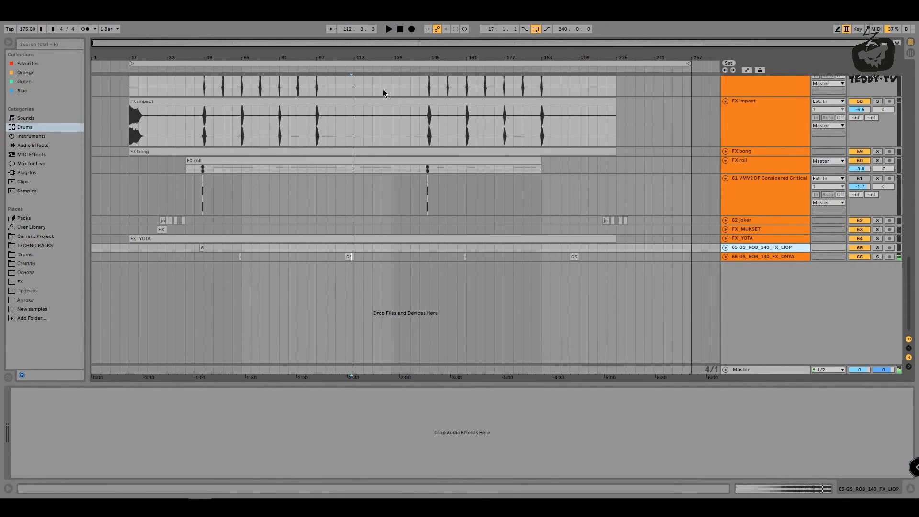
{"action": "left_click_drag", "start_coordinate": [900, 166], "coordinate": [899, 160]}
{"action": "left_click_drag", "start_coordinate": [799, 207], "coordinate": [790, 166]}
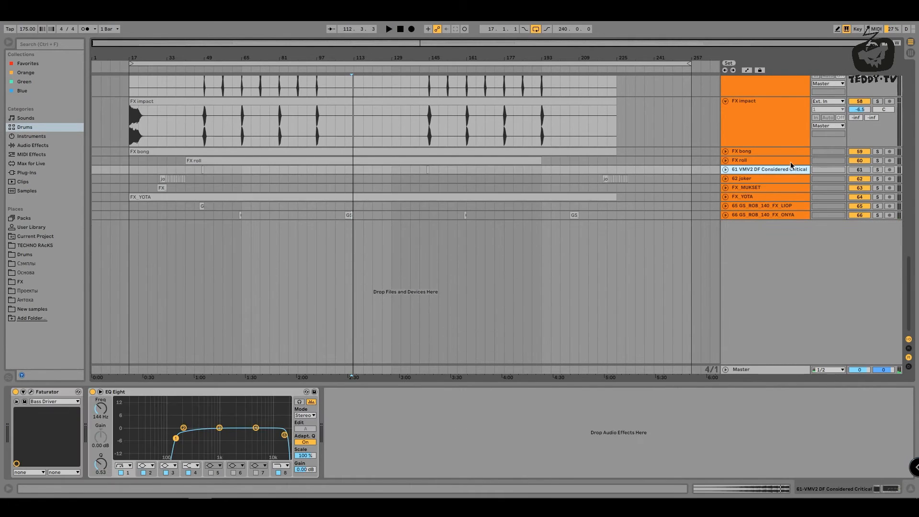
{"action": "scroll", "coordinate": [883, 167], "scroll_direction": "up", "scroll_amount": 1}
{"action": "left_click_drag", "start_coordinate": [893, 185], "coordinate": [895, 144]}
{"action": "left_click_drag", "start_coordinate": [896, 135], "coordinate": [897, 100]}
{"action": "left_click_drag", "start_coordinate": [898, 93], "coordinate": [897, 83]}
{"action": "scroll", "coordinate": [886, 222], "scroll_direction": "up", "scroll_amount": 3}
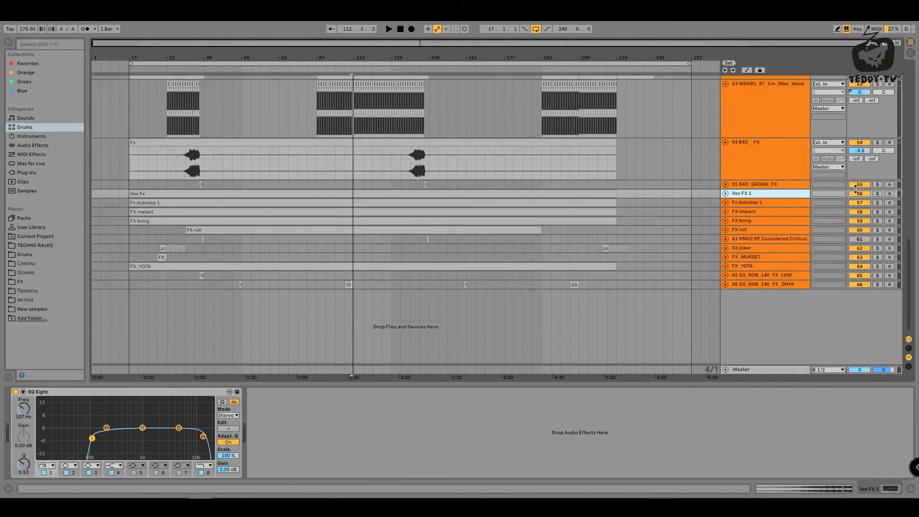
Fold the remaining unfolded orange tracks, from B4D_FX and the MDNB1_87_Cm_Nika_Vocal track up to Synt res
{"action": "left_click_drag", "start_coordinate": [899, 237], "coordinate": [890, 171]}
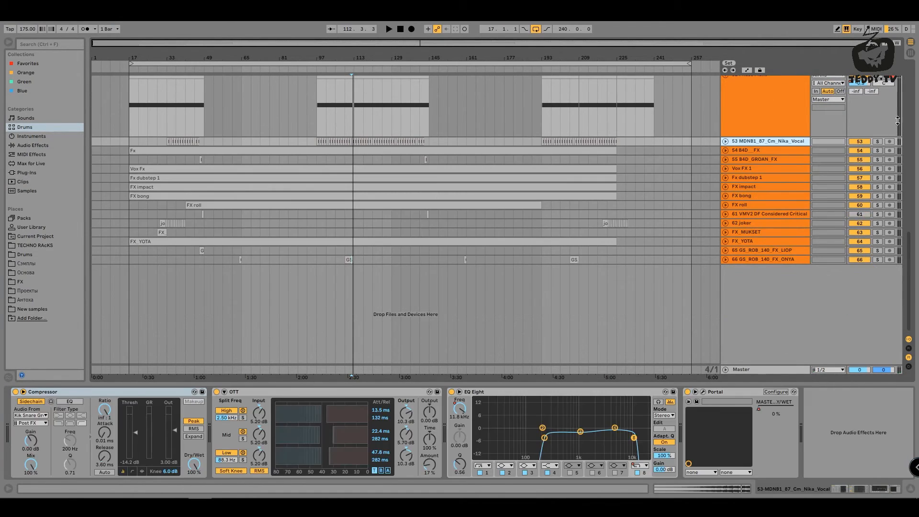
{"action": "left_click_drag", "start_coordinate": [890, 137], "coordinate": [891, 112]}
{"action": "scroll", "coordinate": [891, 153], "scroll_direction": "up", "scroll_amount": 2}
{"action": "left_click_drag", "start_coordinate": [891, 171], "coordinate": [890, 144]}
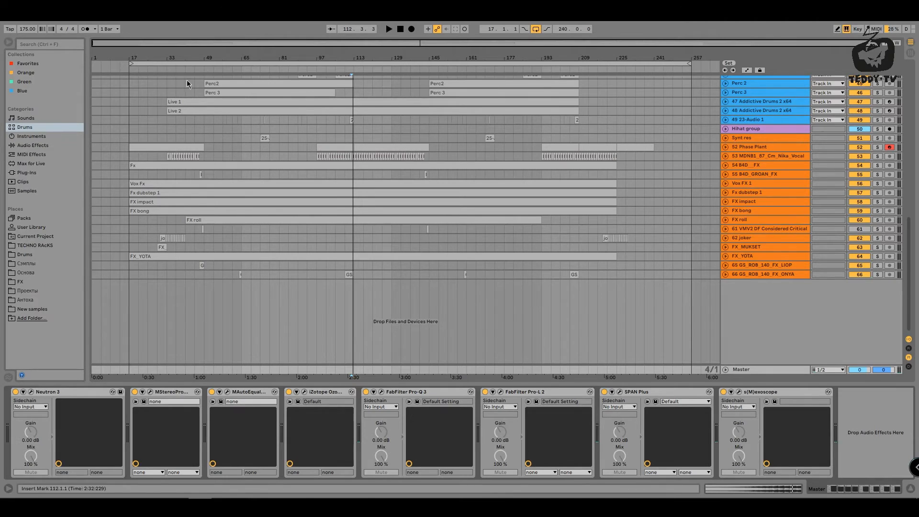
Turn off the master track's effects from Neutron 3 through FabFilter Pro-L 2
{"action": "scroll", "coordinate": [185, 139], "scroll_direction": "up", "scroll_amount": 5}
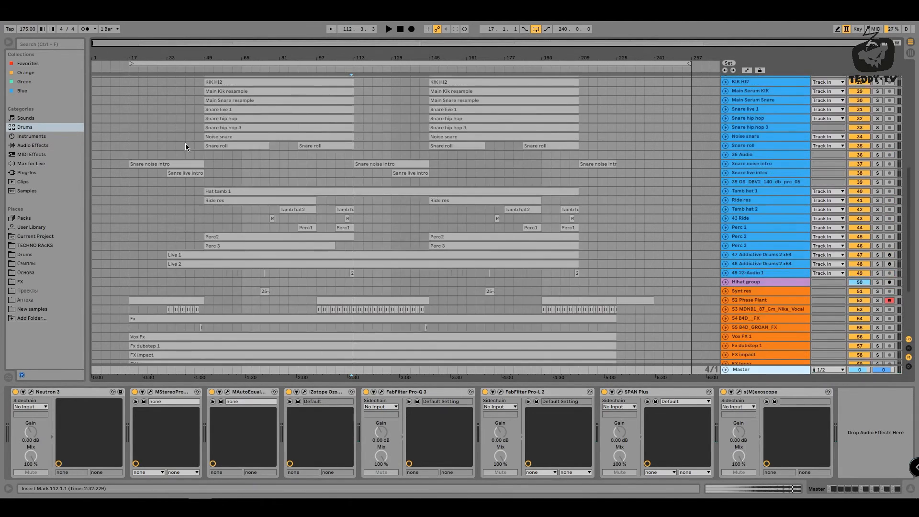
{"action": "scroll", "coordinate": [186, 144], "scroll_direction": "up", "scroll_amount": 2}
{"action": "left_click", "coordinate": [16, 392]}
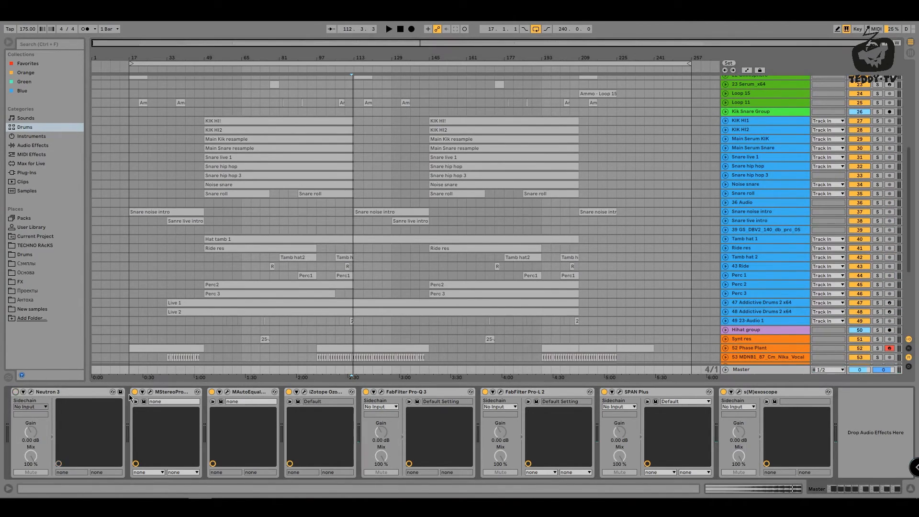
{"action": "left_click", "coordinate": [135, 392]}
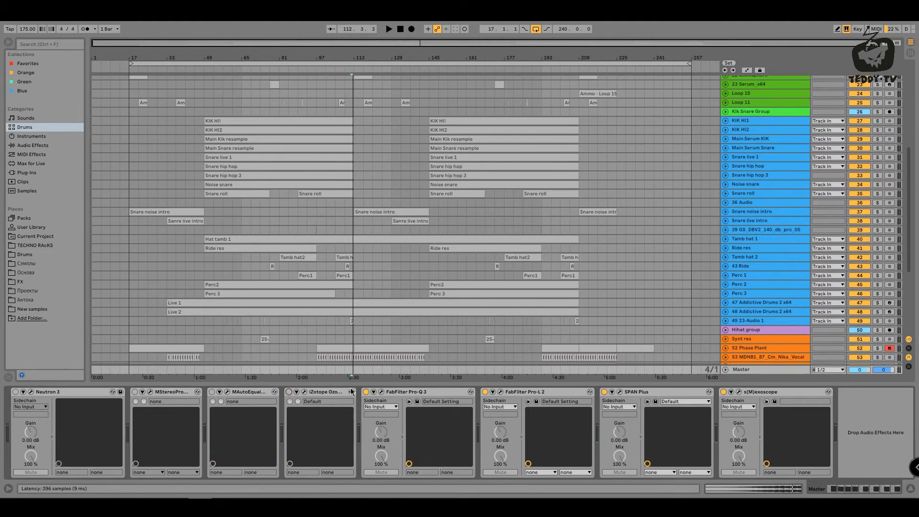
{"action": "left_click", "coordinate": [485, 392]}
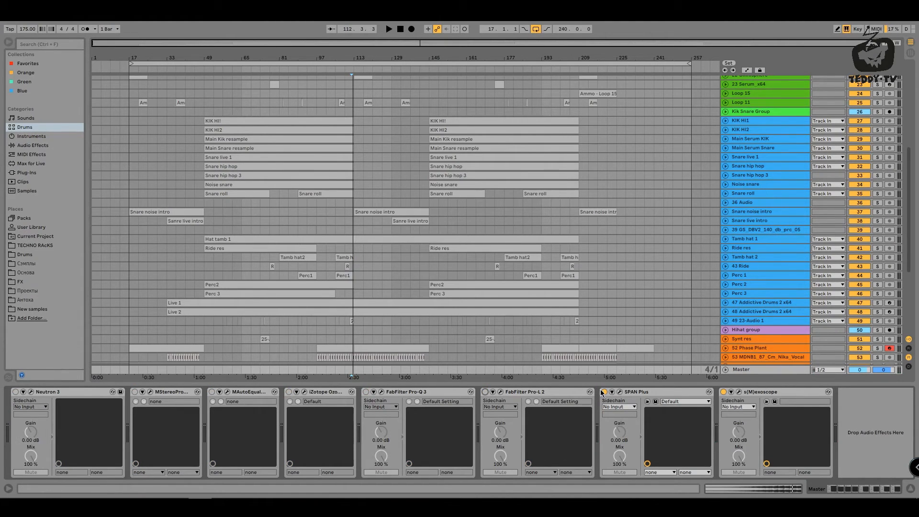
Open the master's SPAN Plus and s(M)exoscope windows, start playback and close SPAN Plus
{"action": "left_click", "coordinate": [622, 392]}
{"action": "left_click", "coordinate": [739, 392]}
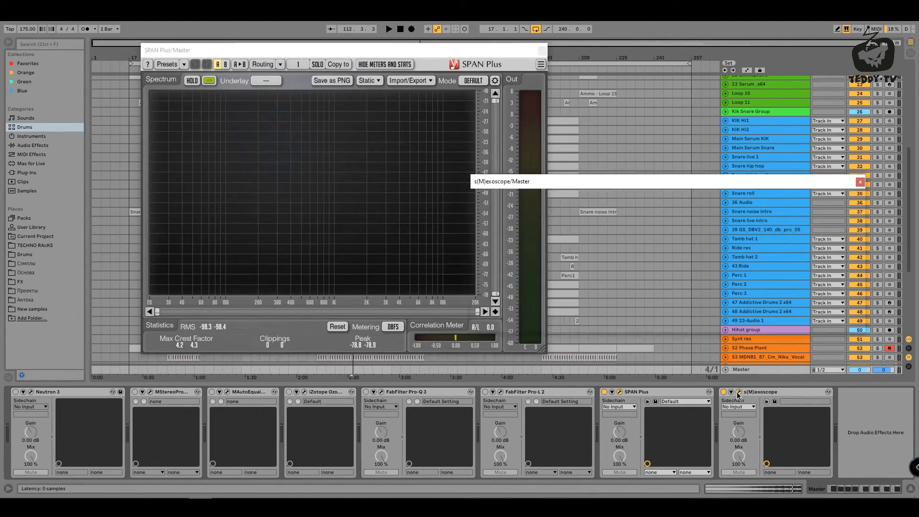
{"action": "key", "text": "space"}
{"action": "left_click", "coordinate": [542, 51]}
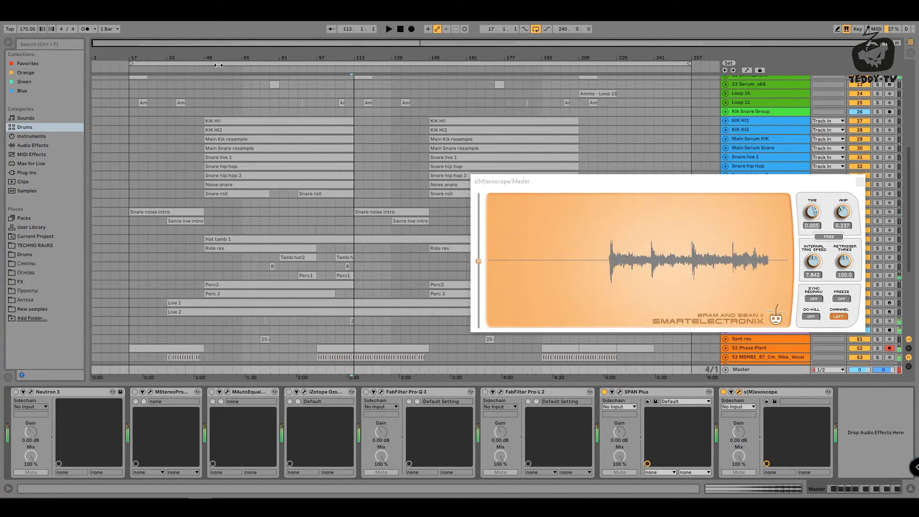
Play the drop from 49.1.1 with the master effects off and set the s(M)exoscope amp to 0.251
{"action": "left_click", "coordinate": [204, 68]}
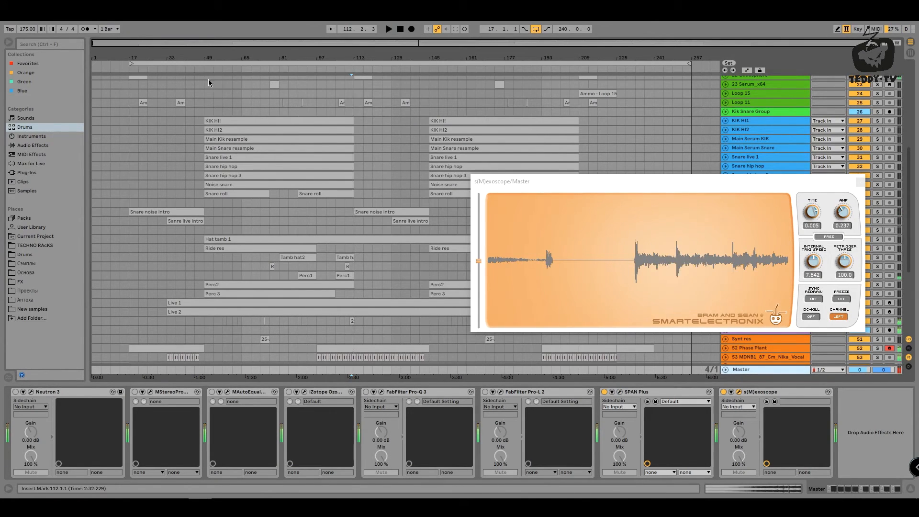
{"action": "left_click", "coordinate": [205, 79]}
{"action": "key", "text": "space"}
{"action": "left_click", "coordinate": [751, 372]}
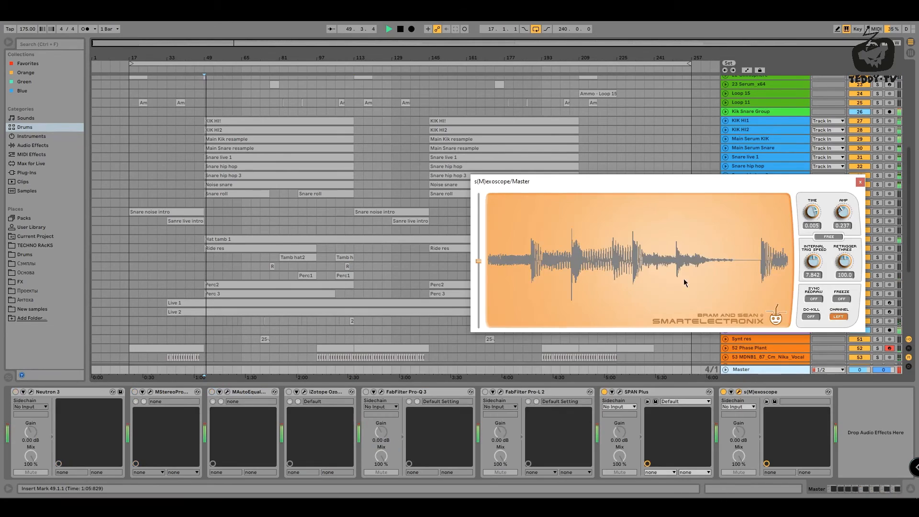
{"action": "left_click_drag", "start_coordinate": [635, 186], "coordinate": [504, 165]}
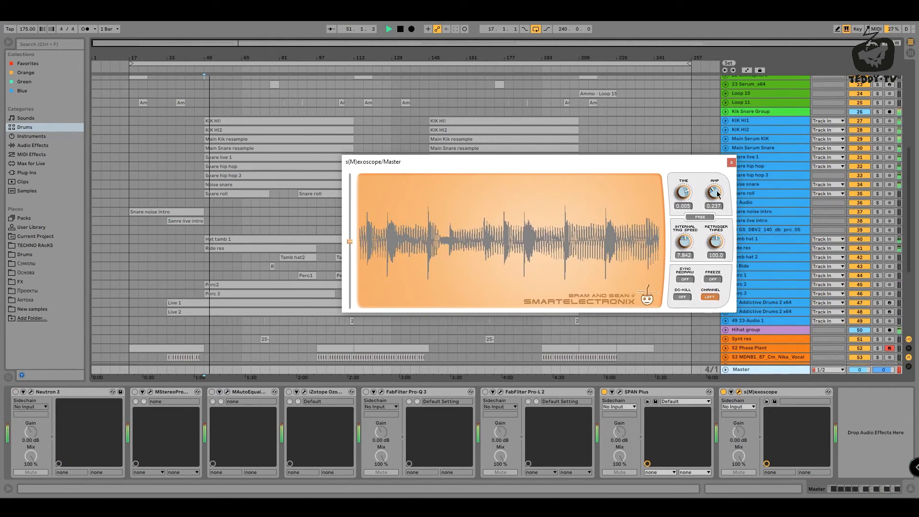
{"action": "left_click_drag", "start_coordinate": [716, 192], "coordinate": [722, 189]}
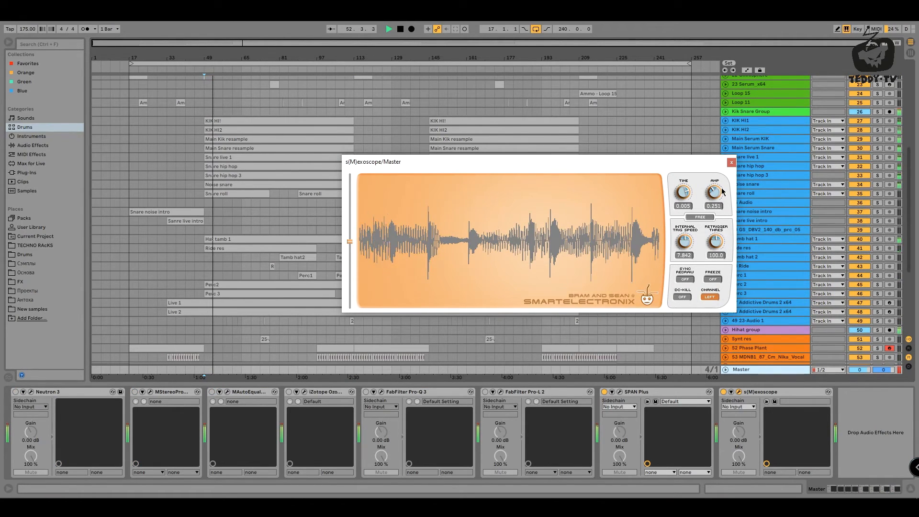
{"action": "key", "text": "space"}
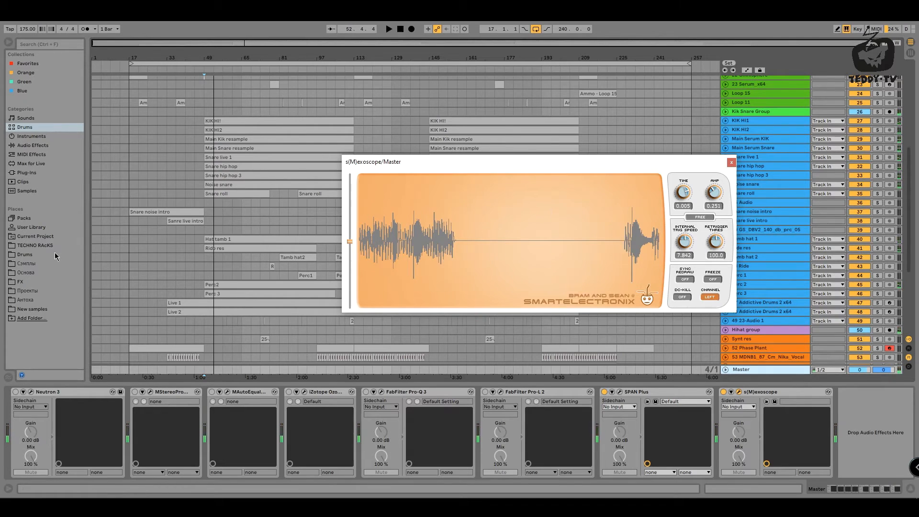
Turn the master's Neutron 3 back on, open it without its preset manager and show the Sculptor module
{"action": "left_click", "coordinate": [15, 392]}
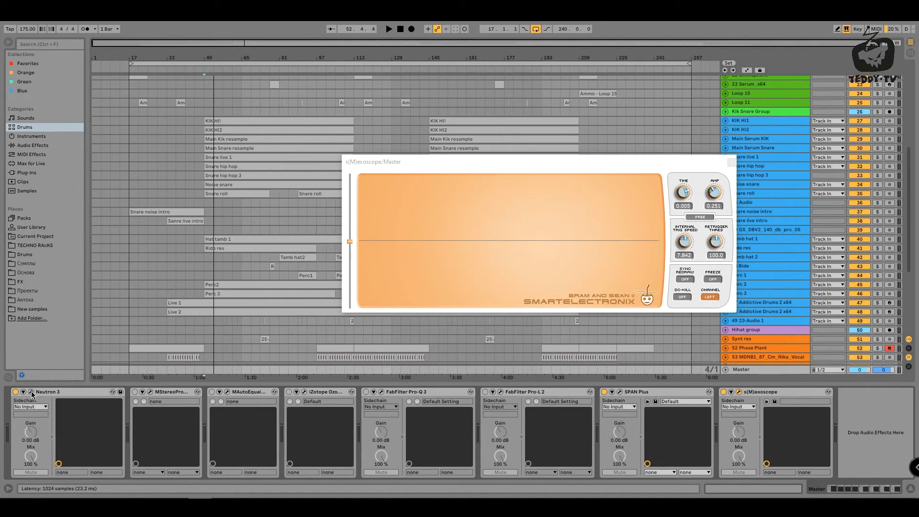
{"action": "left_click", "coordinate": [31, 392]}
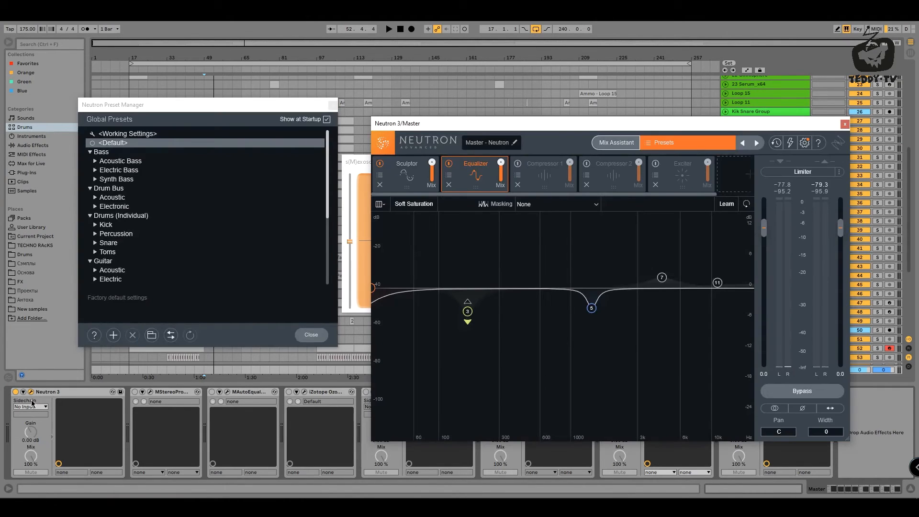
{"action": "left_click", "coordinate": [332, 105]}
{"action": "left_click_drag", "start_coordinate": [486, 126], "coordinate": [262, 117]}
{"action": "left_click", "coordinate": [186, 168]}
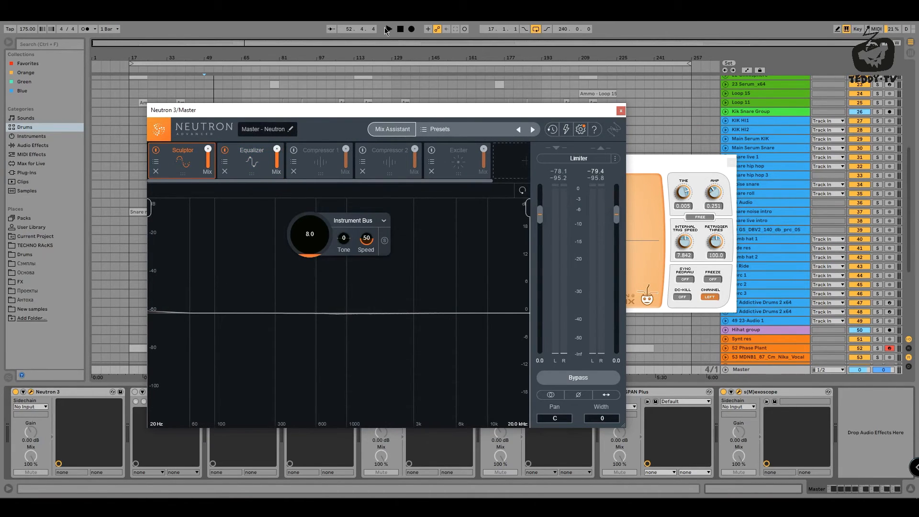
Play the drop from 49.1.1 with Neutron 3 active while watching the Sculptor module
{"action": "left_click", "coordinate": [389, 29]}
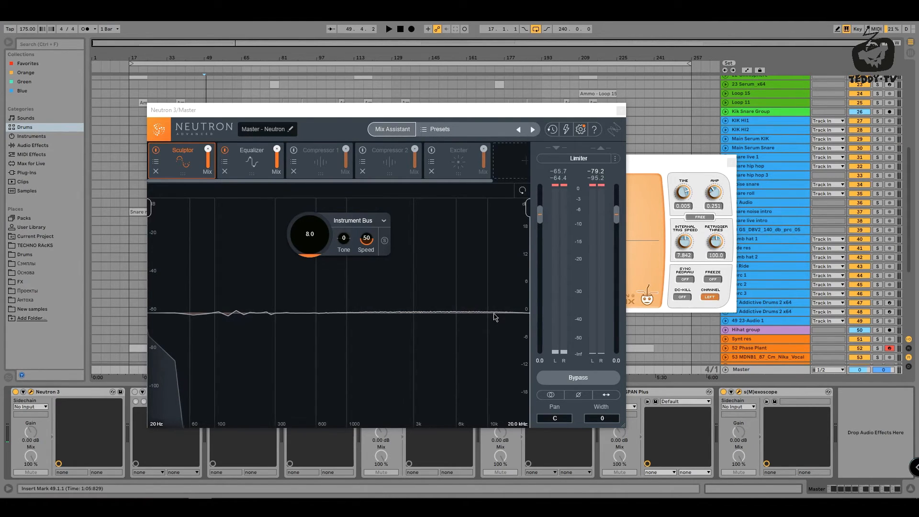
{"action": "key", "text": "space"}
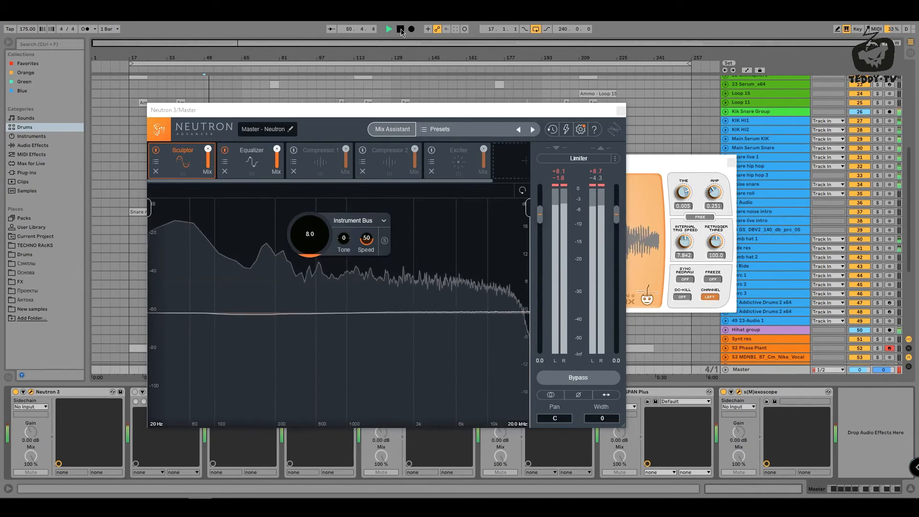
{"action": "key", "text": "space"}
Inspect band 5 in Neutron's Equalizer and play the drop again from 49.1.1
{"action": "left_click", "coordinate": [256, 152]}
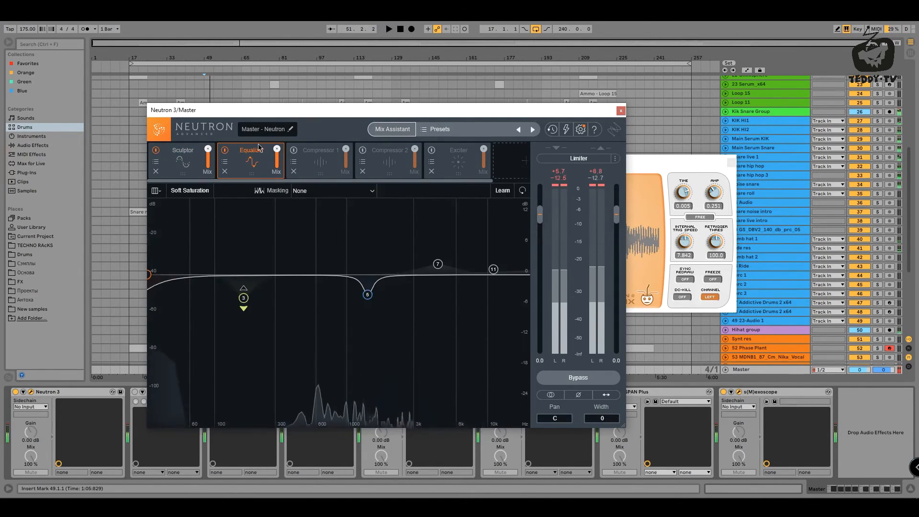
{"action": "left_click", "coordinate": [369, 297]}
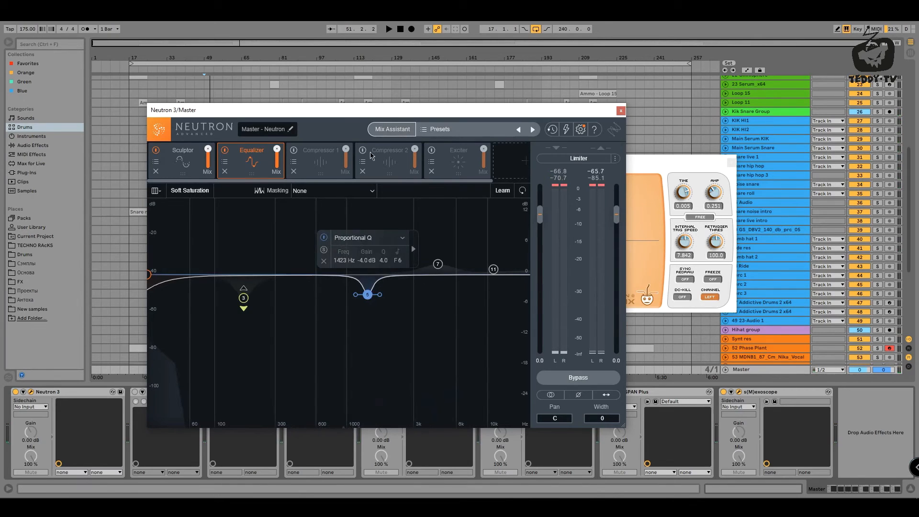
{"action": "left_click", "coordinate": [389, 29]}
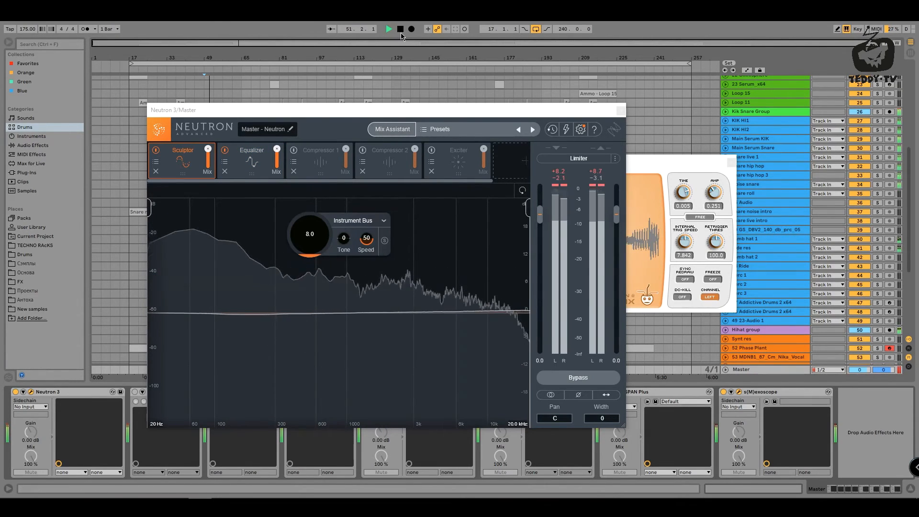
Play the drop from 49.1.1 through Neutron's Equalizer and inspect the dynamic settings of band 3
{"action": "key", "text": "space"}
{"action": "left_click", "coordinate": [257, 152]}
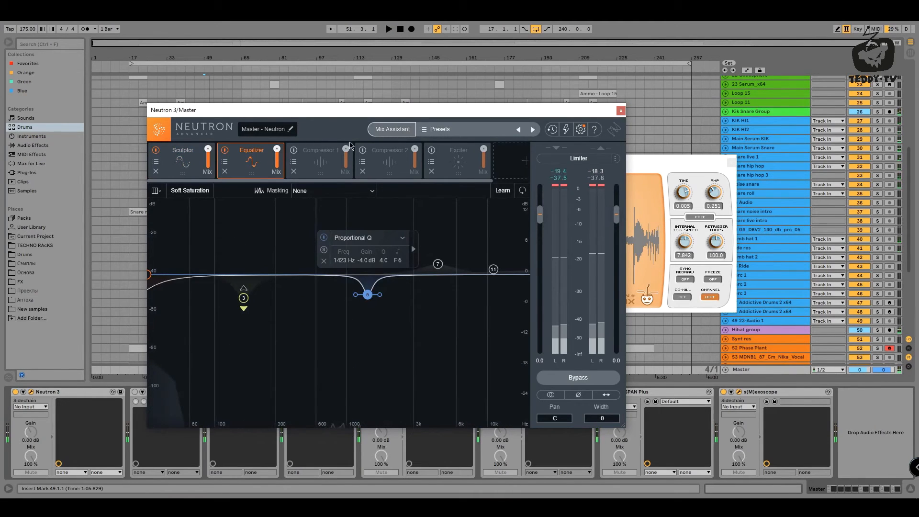
{"action": "left_click", "coordinate": [389, 29]}
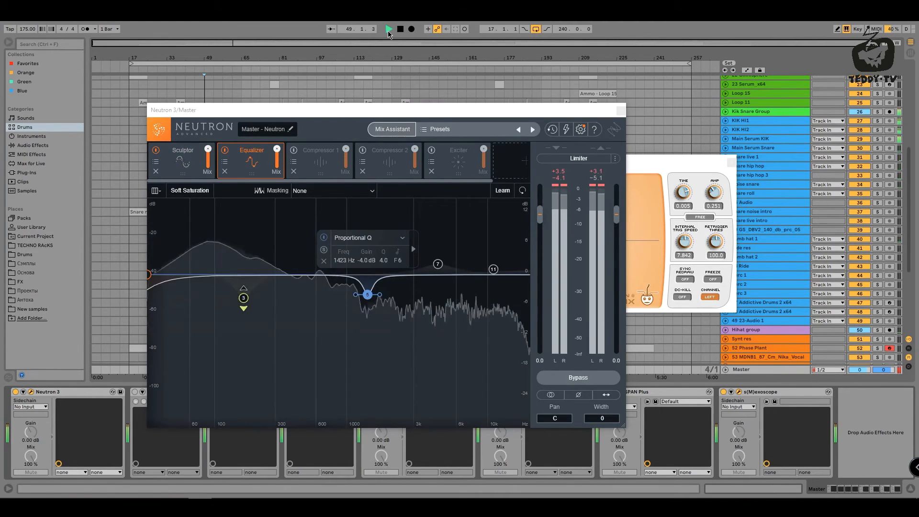
{"action": "left_click", "coordinate": [243, 298]}
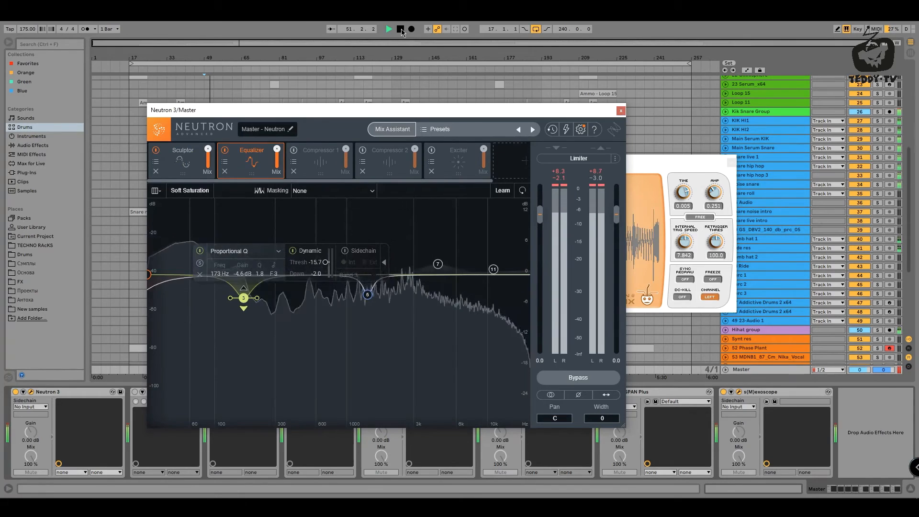
{"action": "key", "text": "space"}
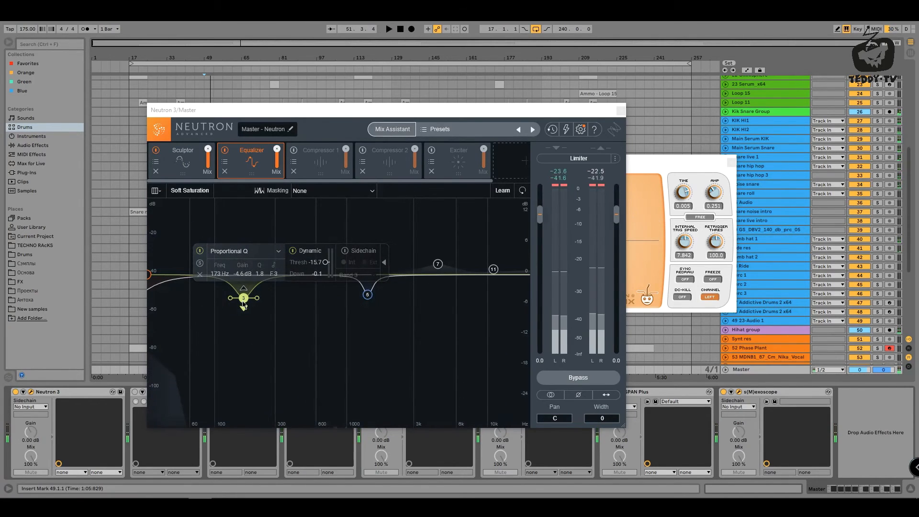
{"action": "left_click", "coordinate": [244, 298]}
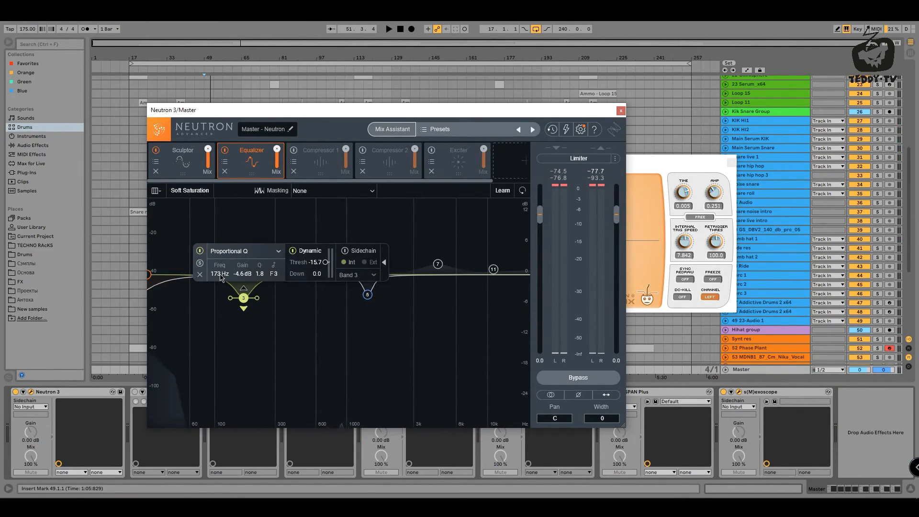
Inspect Equalizer band 5, audition bands 5 and 3 in solo over the drop, and close Neutron 3
{"action": "left_click", "coordinate": [368, 295]}
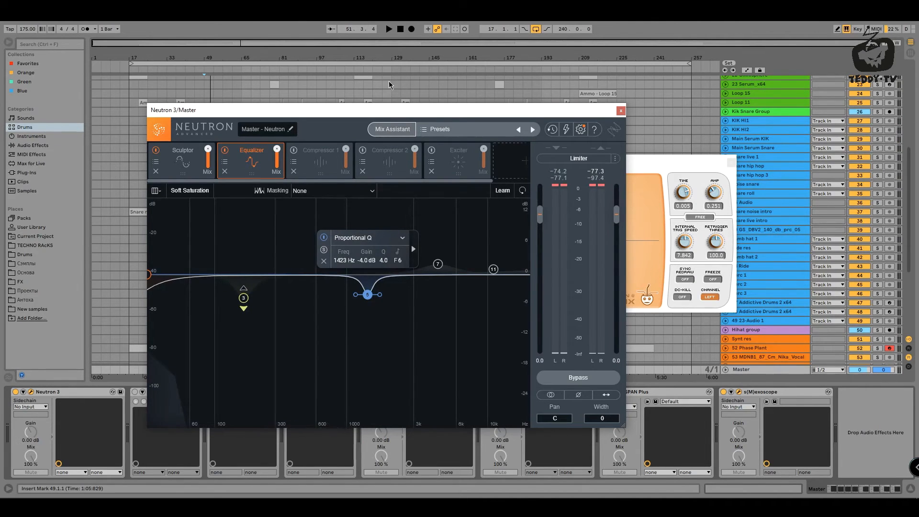
{"action": "left_click", "coordinate": [389, 28]}
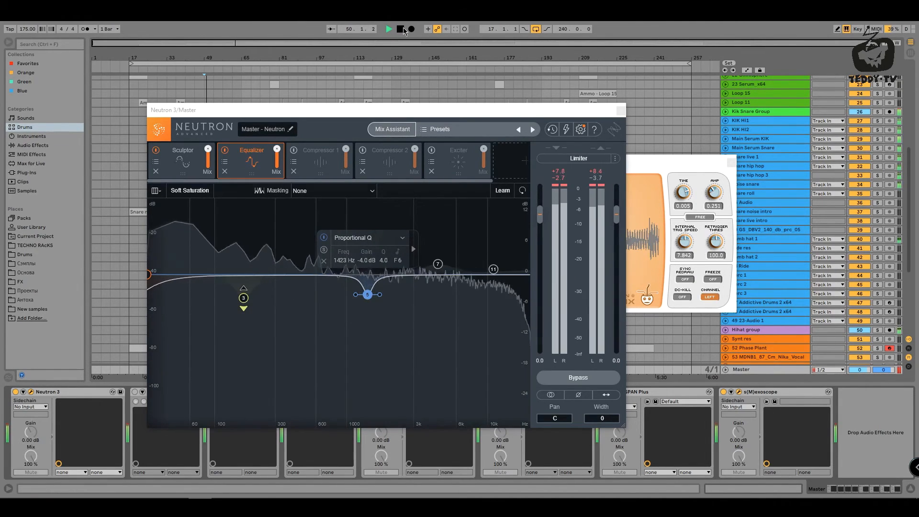
{"action": "left_click", "coordinate": [403, 29]}
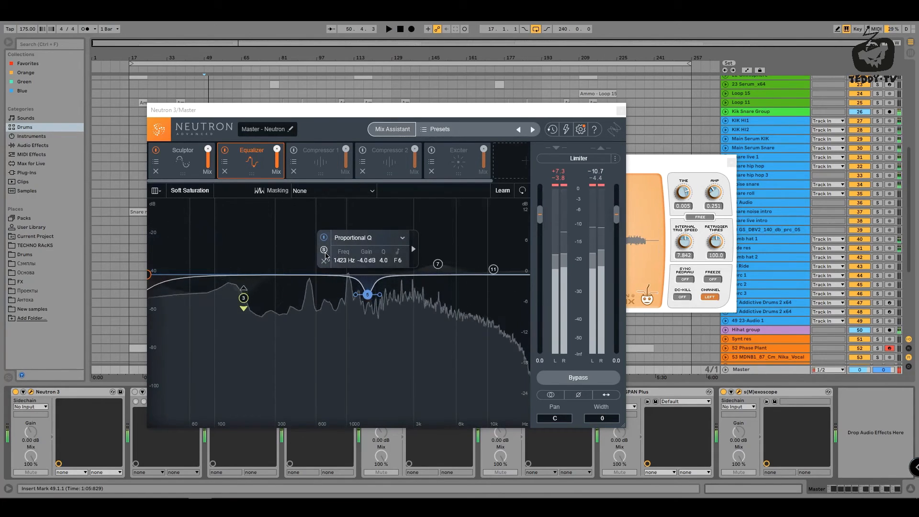
{"action": "left_click", "coordinate": [386, 29]}
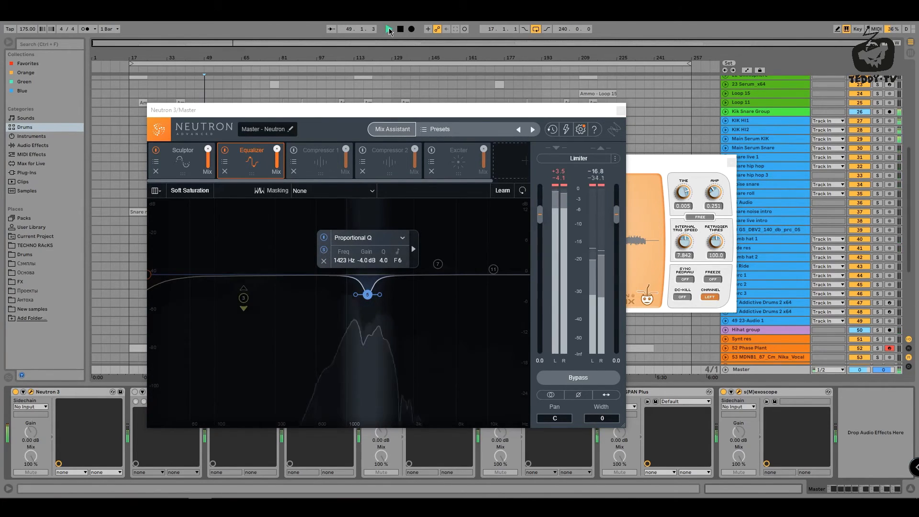
{"action": "left_click", "coordinate": [244, 298]}
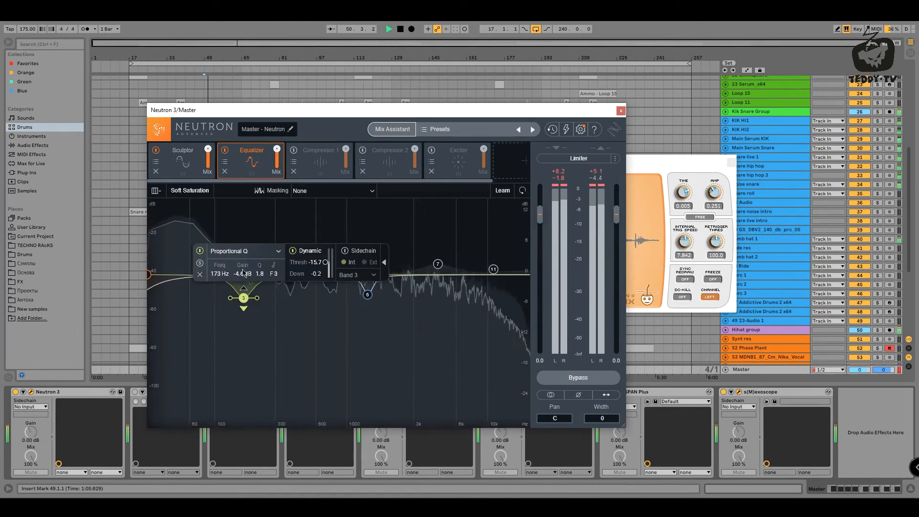
{"action": "left_click", "coordinate": [200, 267]}
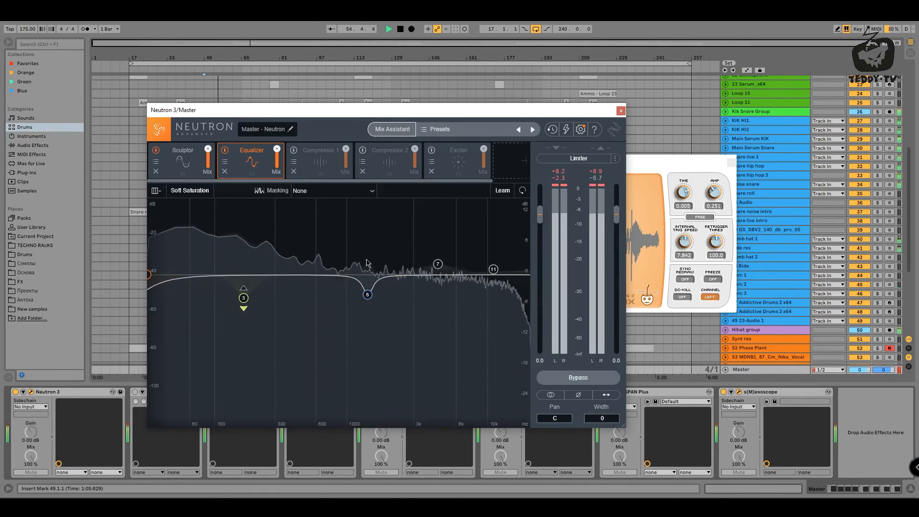
{"action": "left_click", "coordinate": [620, 112]}
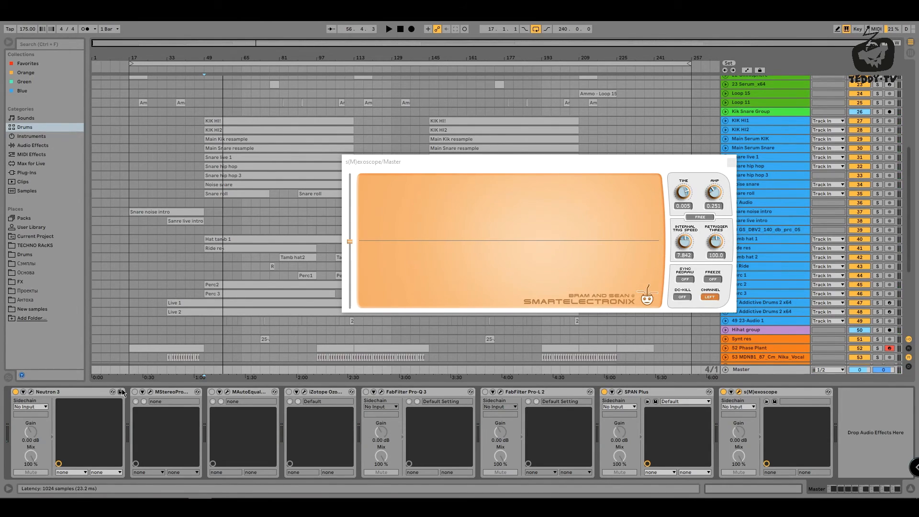
Turn on the master's MStereoProcessor, open it and move its window clear of the device chain
{"action": "left_click", "coordinate": [149, 392]}
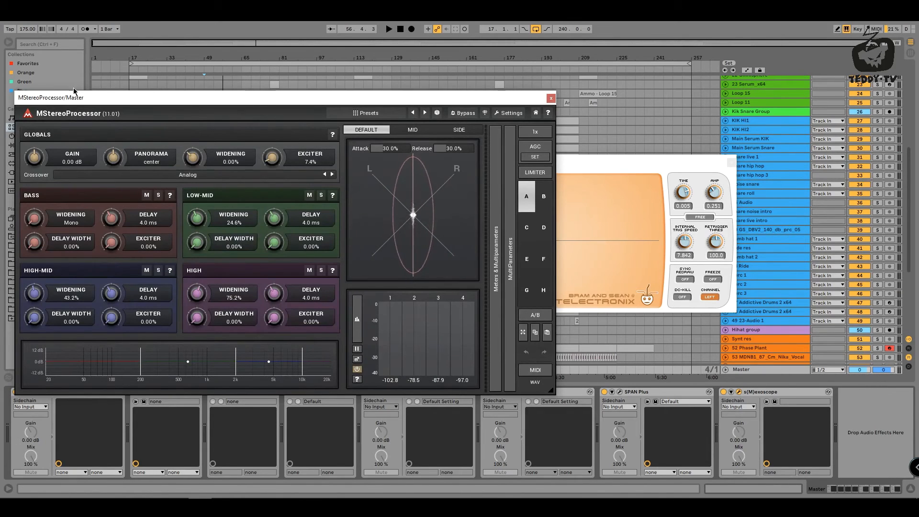
{"action": "left_click_drag", "start_coordinate": [74, 98], "coordinate": [113, 97]}
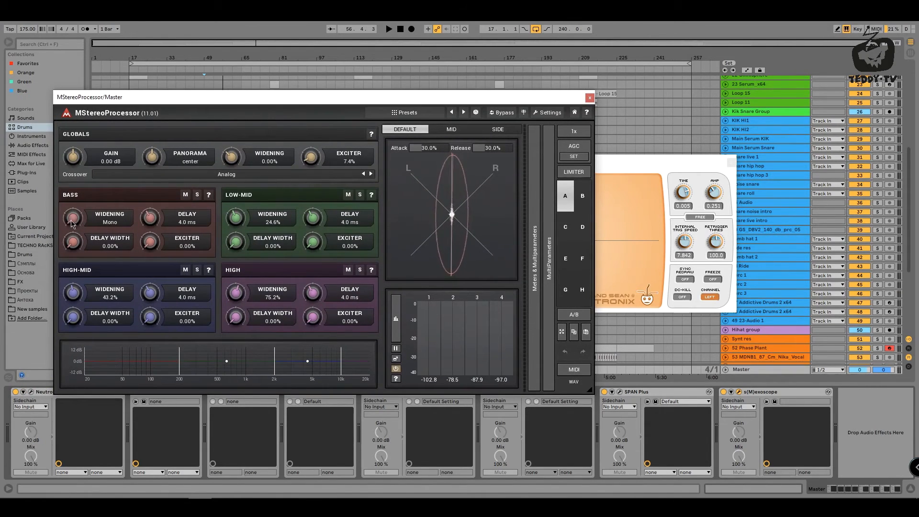
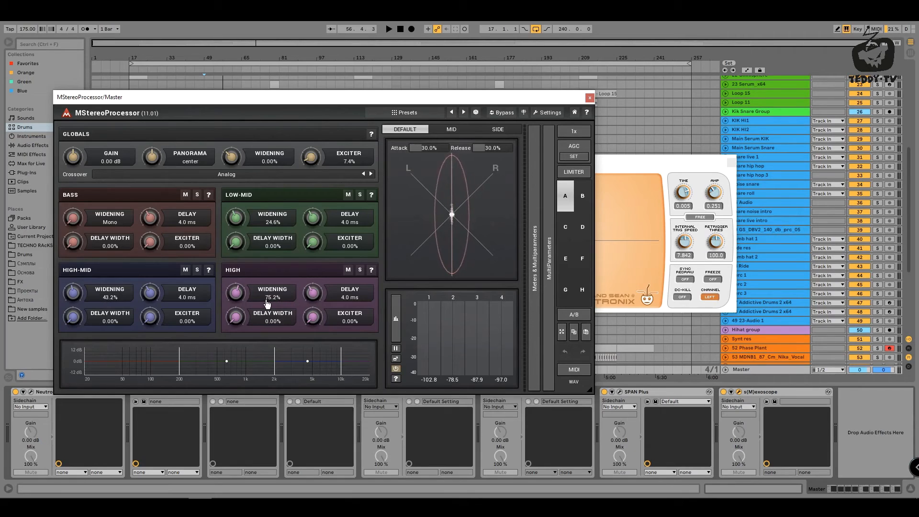
{"action": "left_click_drag", "start_coordinate": [320, 99], "coordinate": [626, 74]}
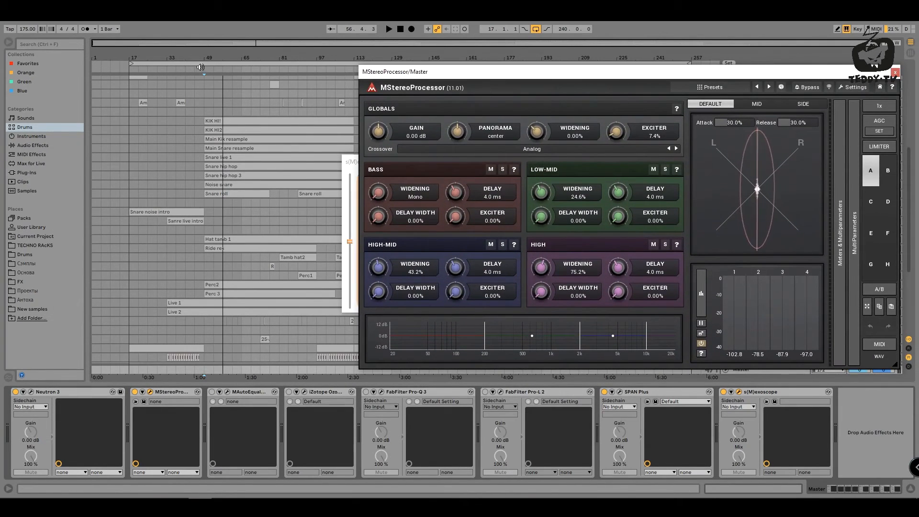
Play the drop from 49.1.1, comparing it with MStereoProcessor off and on, and close the plugin window
{"action": "left_click", "coordinate": [392, 31]}
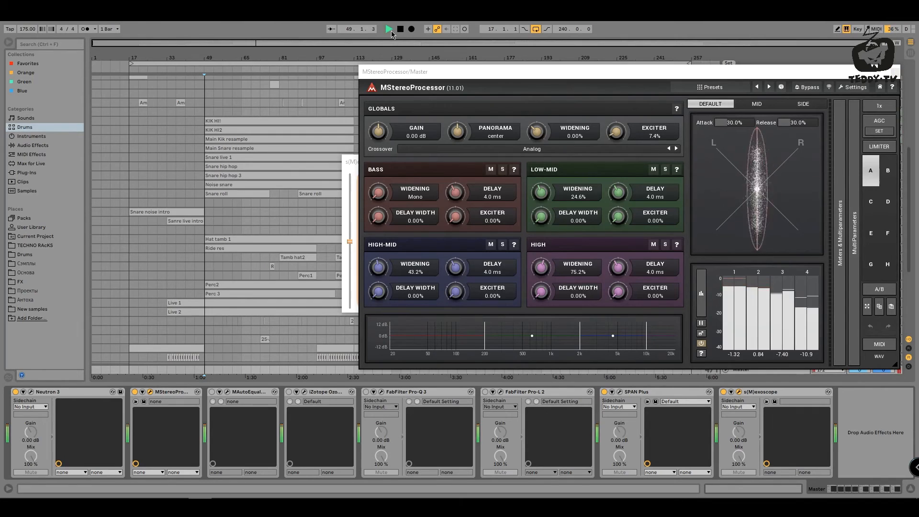
{"action": "left_click", "coordinate": [136, 392]}
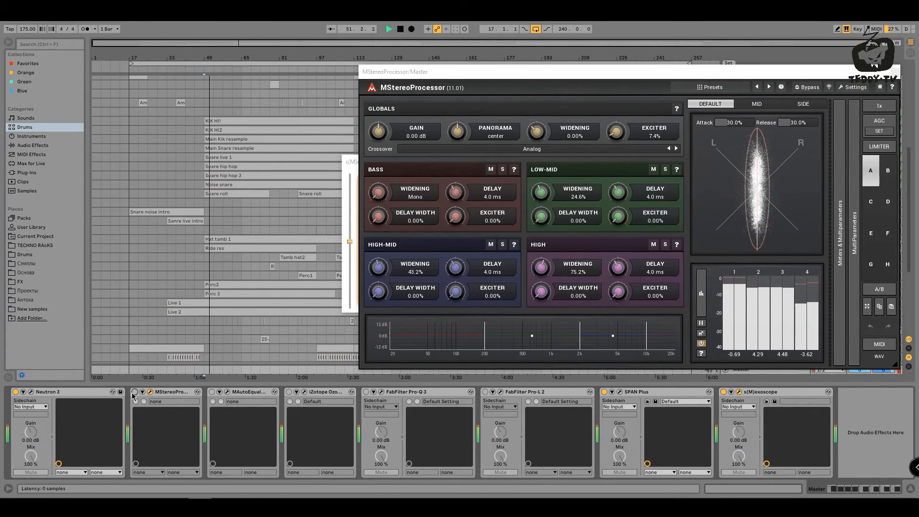
{"action": "left_click", "coordinate": [135, 391]}
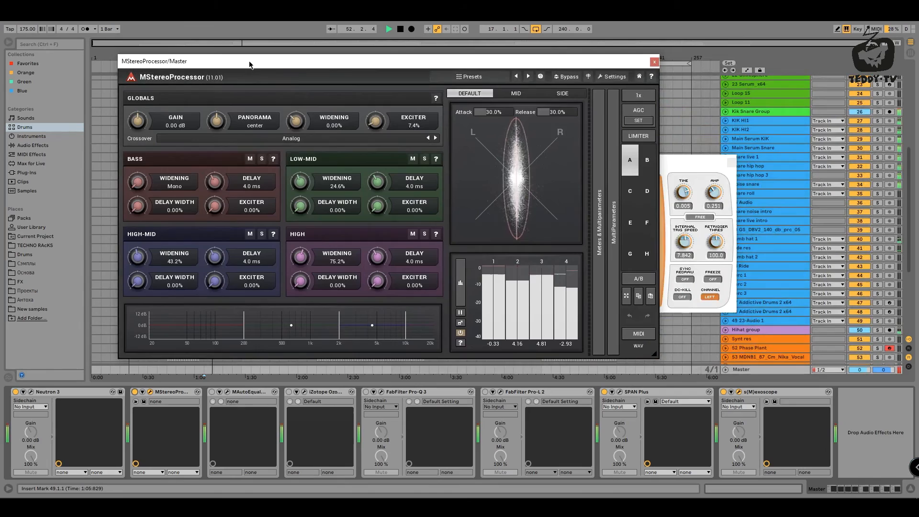
{"action": "left_click_drag", "start_coordinate": [491, 71], "coordinate": [251, 62]}
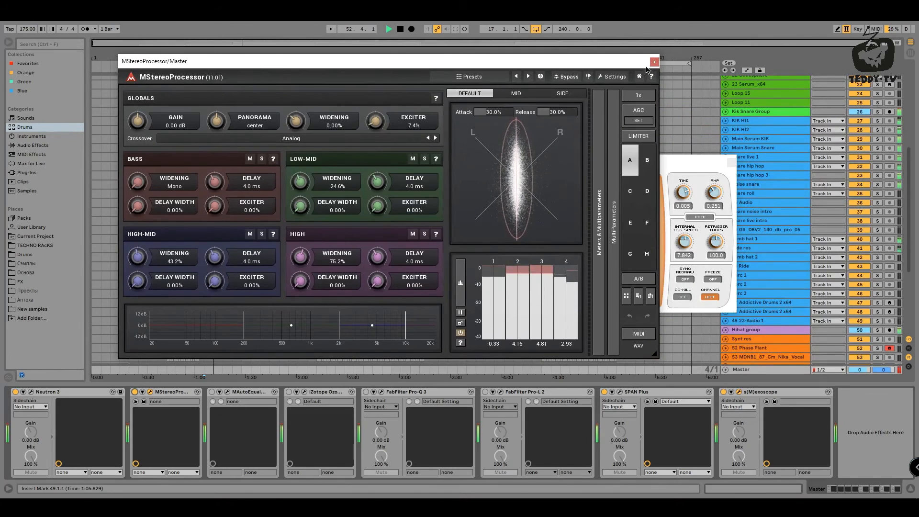
{"action": "left_click", "coordinate": [654, 62]}
{"action": "key", "text": "space"}
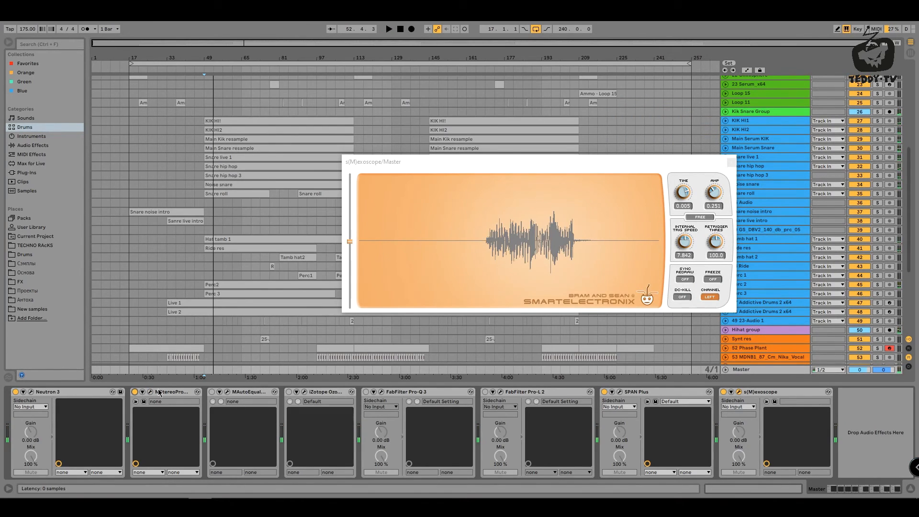
Turn on the master's MAutoEqualizer, show its analyzer and automatic equalizer section, and close its window
{"action": "left_click", "coordinate": [227, 393]}
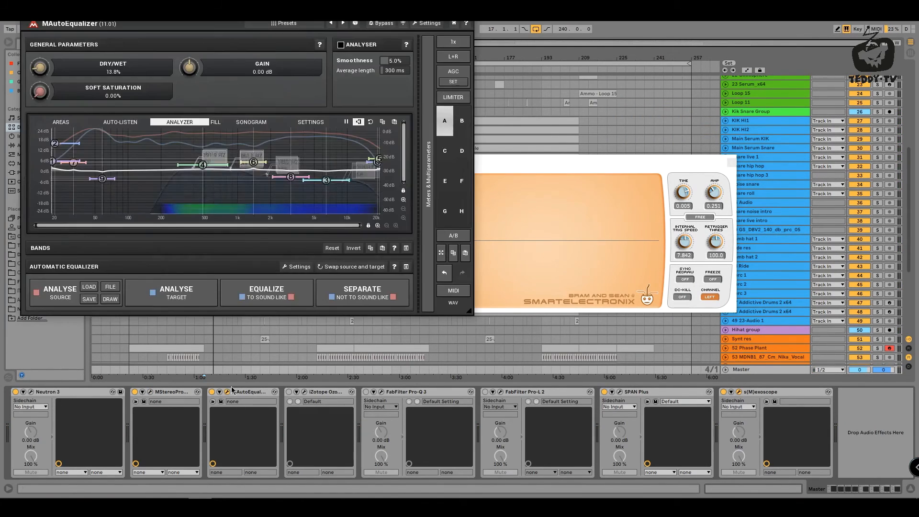
{"action": "left_click_drag", "start_coordinate": [261, 13], "coordinate": [290, 105]}
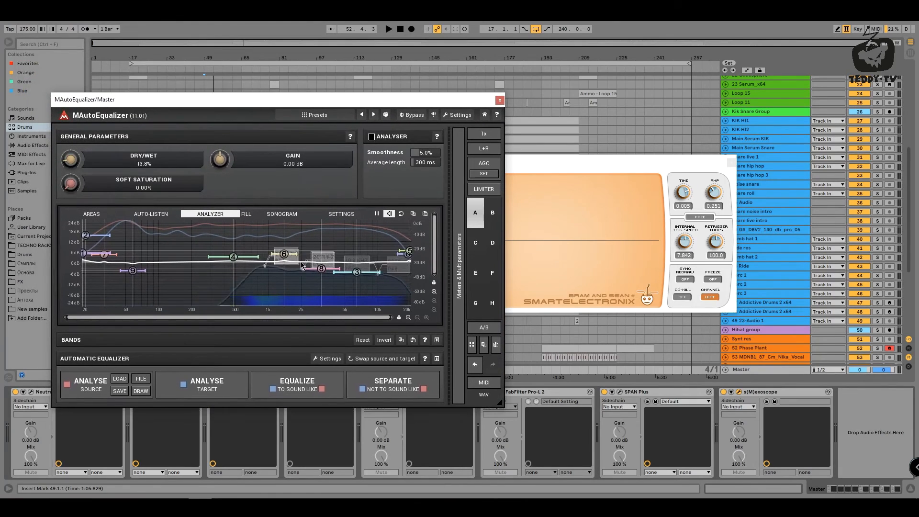
{"action": "left_click_drag", "start_coordinate": [390, 99], "coordinate": [538, 68]}
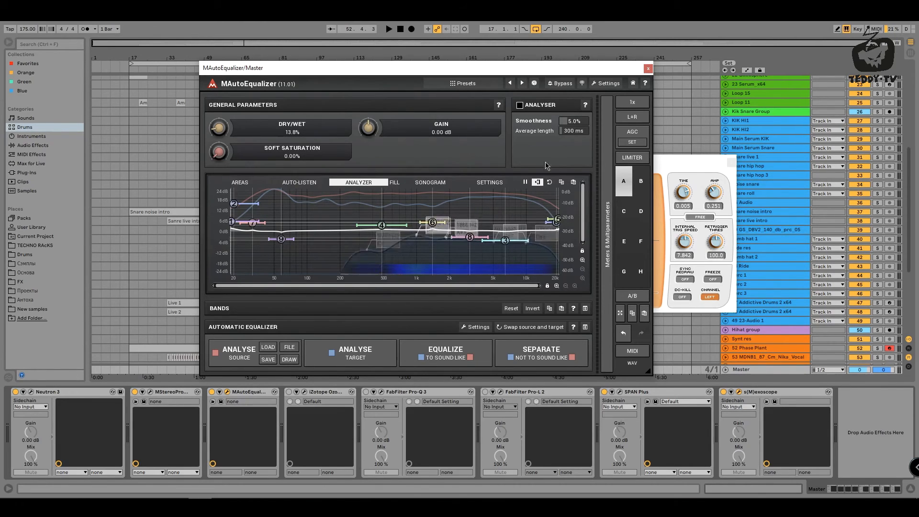
{"action": "left_click", "coordinate": [648, 68]}
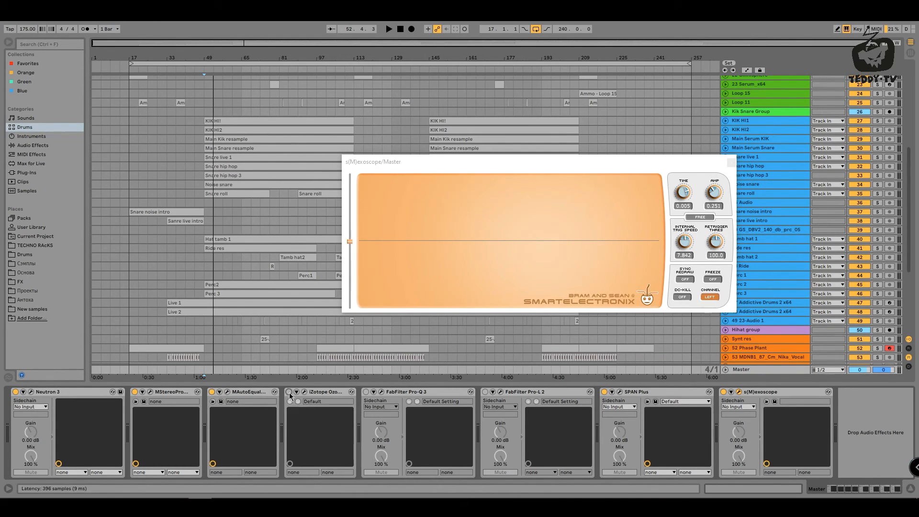
Turn on the master's iZotope Ozone 4 and show its Multiband Stereo Imaging and Multiband Harmonic Exciter modules
{"action": "key", "text": "space"}
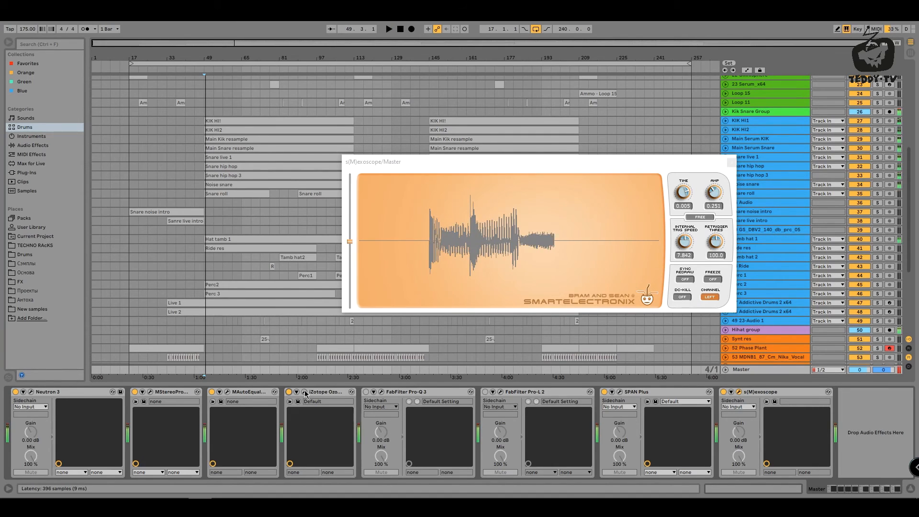
{"action": "left_click", "coordinate": [305, 393]}
{"action": "left_click", "coordinate": [646, 339]}
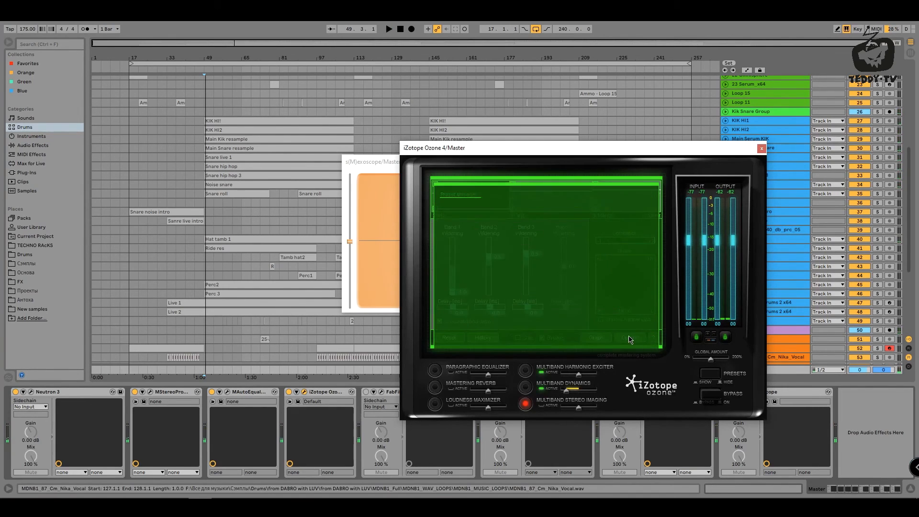
{"action": "left_click_drag", "start_coordinate": [534, 146], "coordinate": [436, 150]}
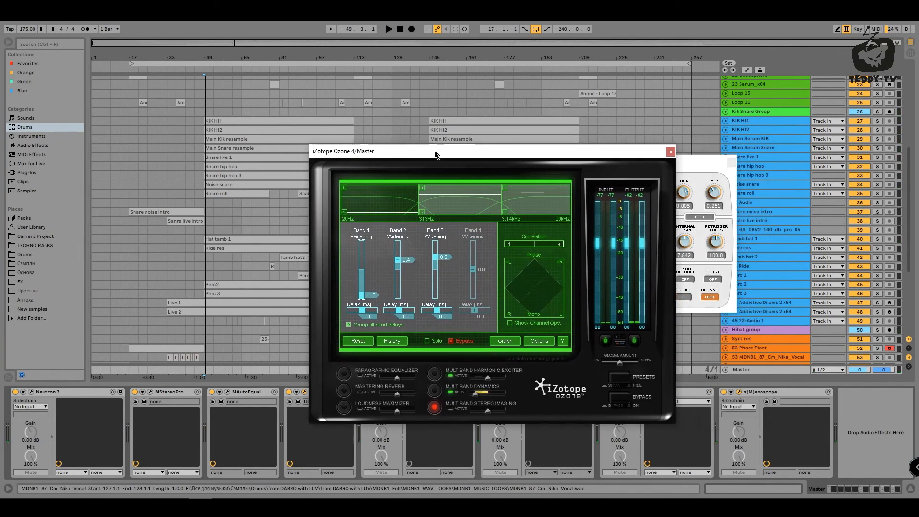
{"action": "left_click", "coordinate": [429, 373]}
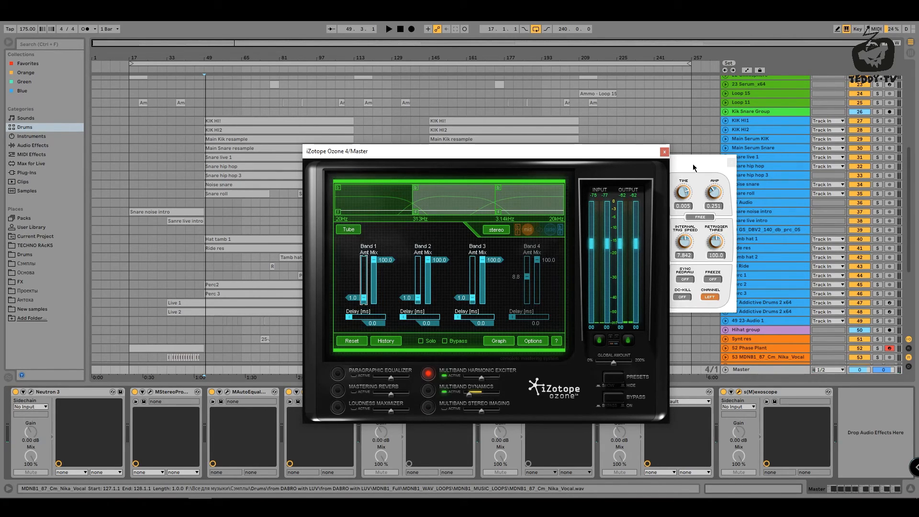
Reopen s(M)exoscope and arrange it below the Ozone 4 window so both the exciter and the waveform are visible
{"action": "left_click", "coordinate": [733, 163]}
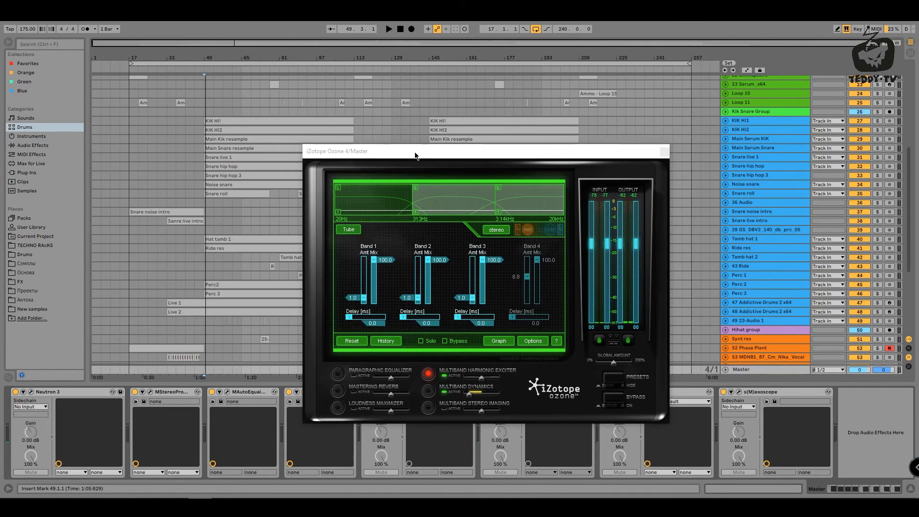
{"action": "left_click_drag", "start_coordinate": [415, 156], "coordinate": [431, 117]}
{"action": "left_click", "coordinate": [739, 393]}
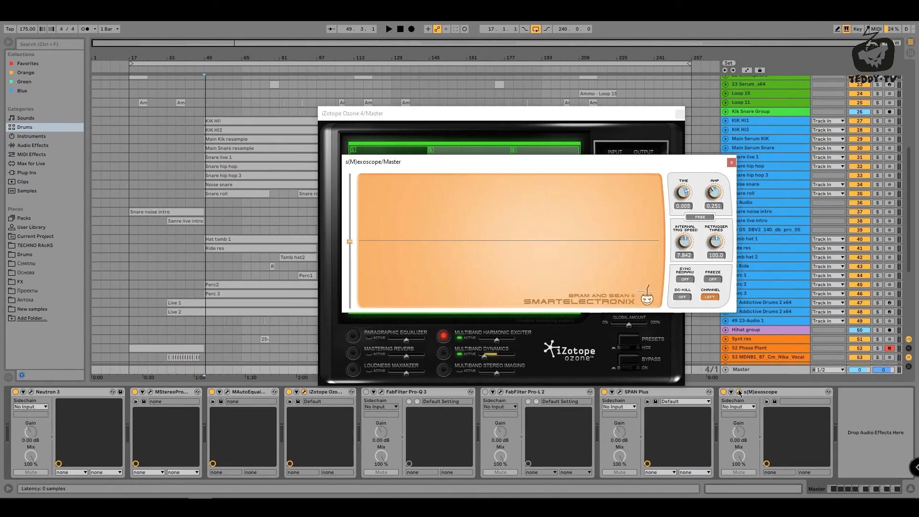
{"action": "left_click_drag", "start_coordinate": [570, 162], "coordinate": [437, 307]}
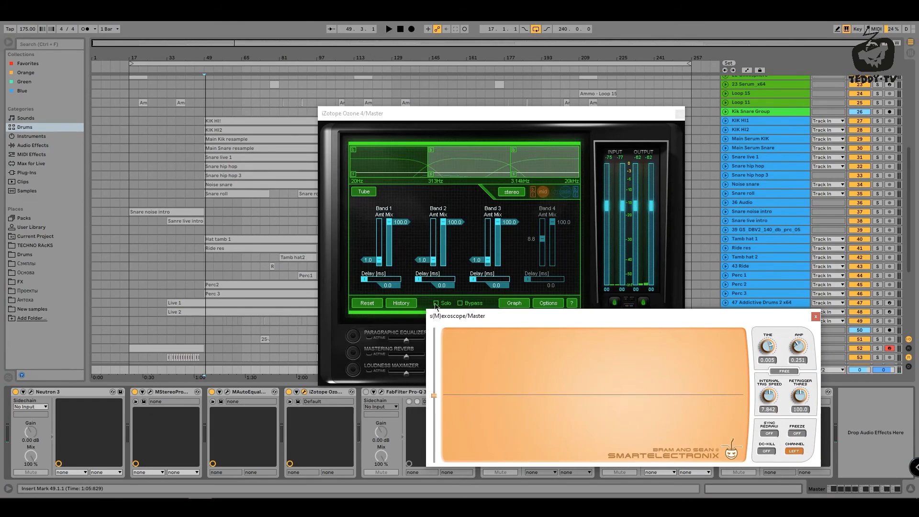
{"action": "left_click_drag", "start_coordinate": [436, 122], "coordinate": [412, 54]}
Play the drop from 49.1.1 with Ozone's Multiband Harmonic Exciter active while watching the waveform in s(M)exoscope
{"action": "key", "text": "space"}
{"action": "key", "text": "space"}
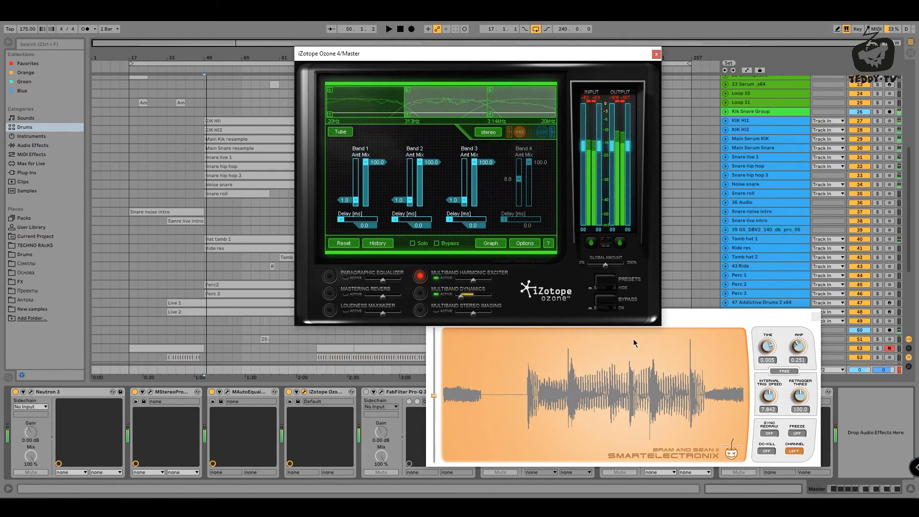
{"action": "key", "text": "space"}
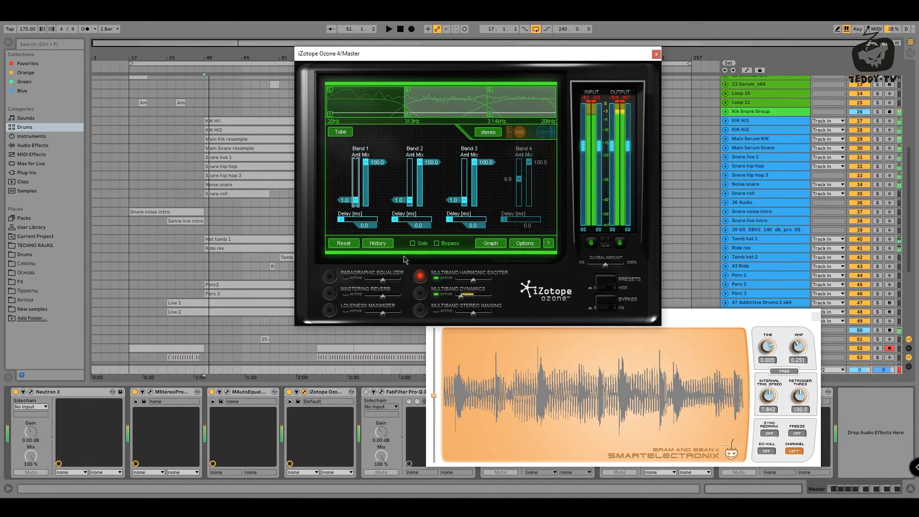
{"action": "key", "text": "space"}
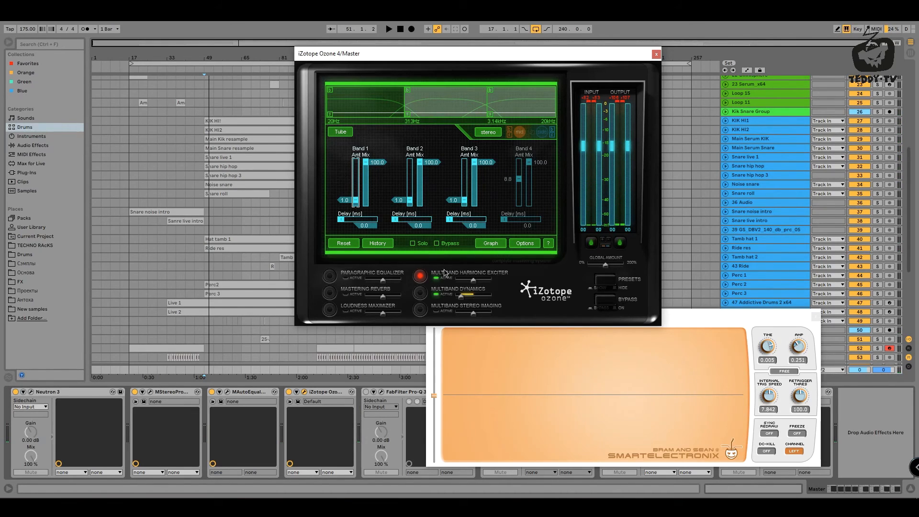
Show Ozone 4's Multiband Dynamics module and go through the compression settings of its middle and high bands
{"action": "left_click", "coordinate": [420, 293]}
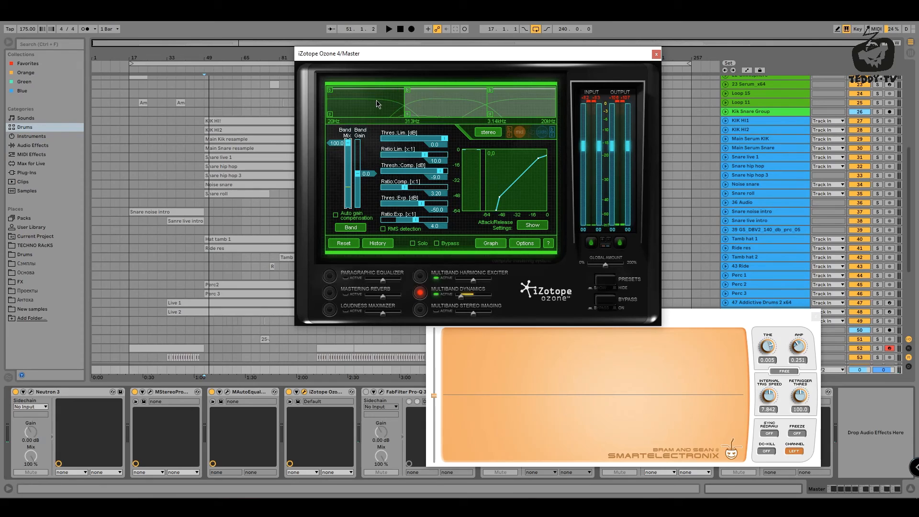
{"action": "left_click", "coordinate": [425, 108]}
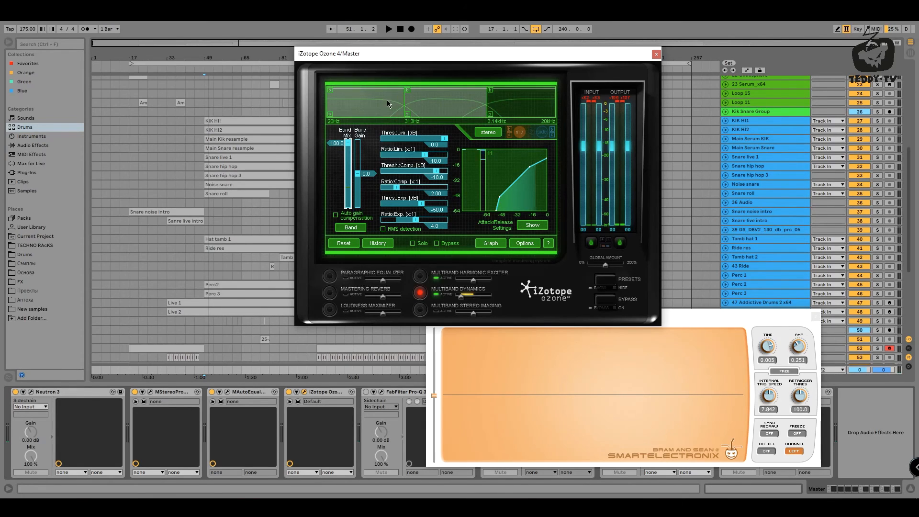
{"action": "left_click", "coordinate": [535, 110]}
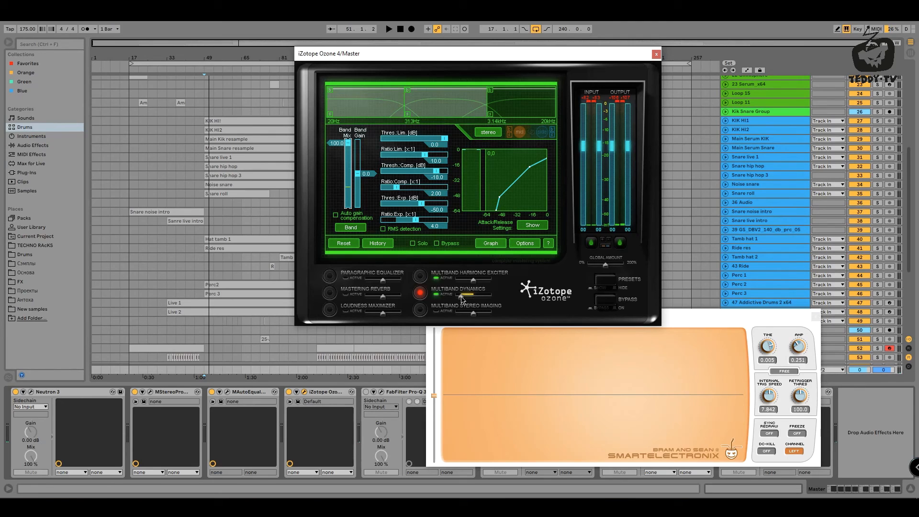
Play the drop from 49.1.1 while checking each Multiband Dynamics band's compression, then stop playback and close the Ozone 4 window
{"action": "left_click", "coordinate": [419, 102]}
{"action": "key", "text": "space"}
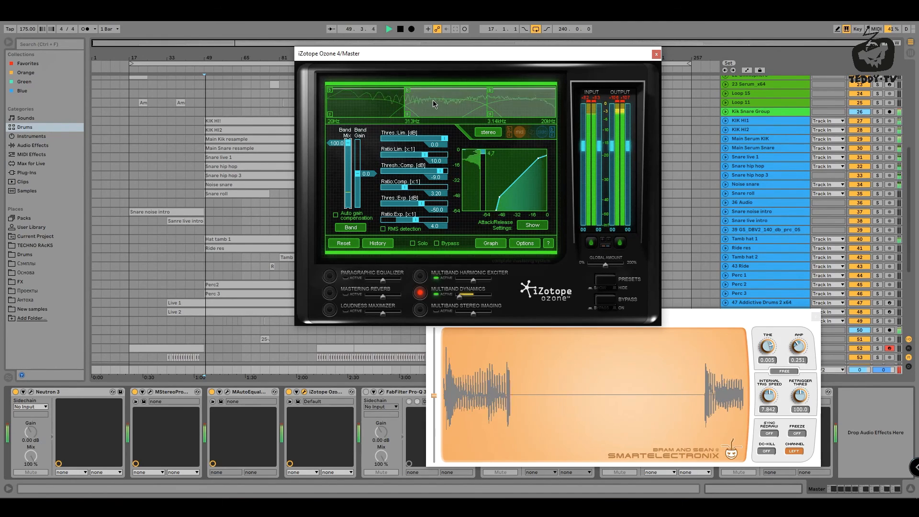
{"action": "left_click", "coordinate": [518, 98]}
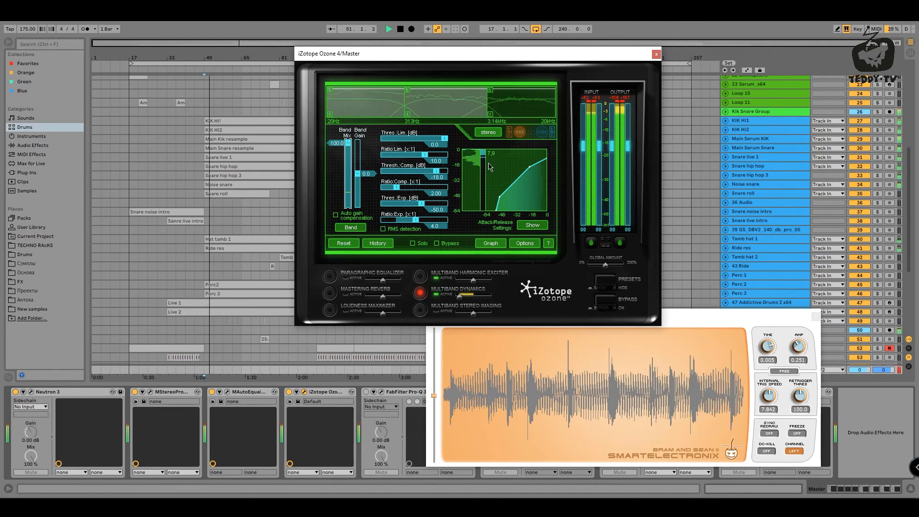
{"action": "left_click", "coordinate": [375, 108]}
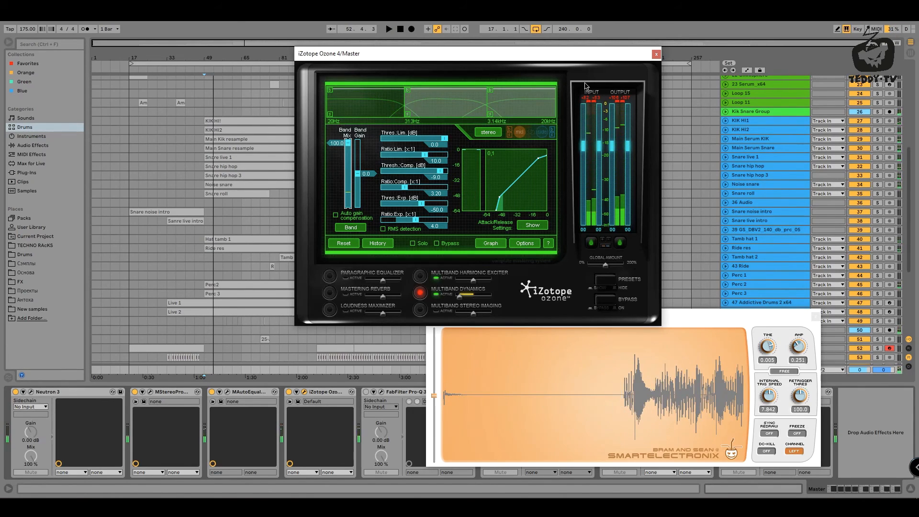
{"action": "left_click", "coordinate": [656, 55]}
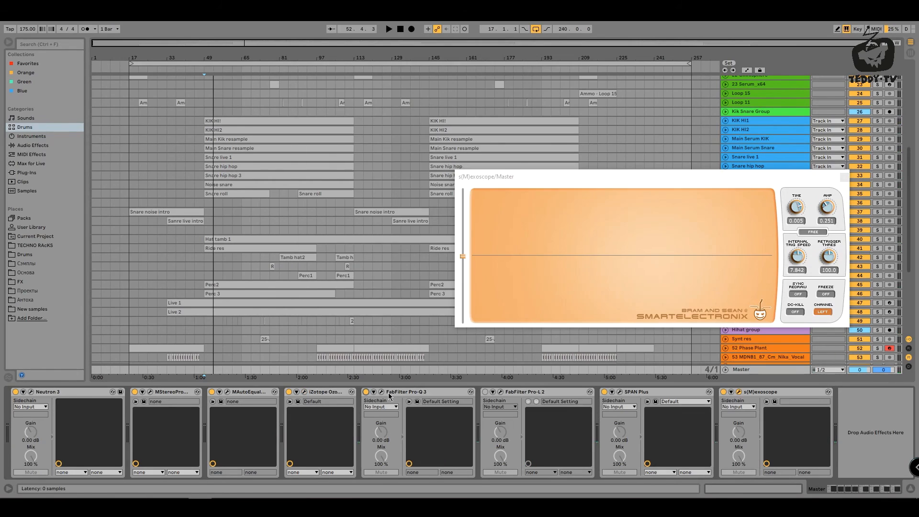
Open the master's FabFilter Pro-Q 3, audition the drop, inspect its brickwall low and high cuts and the 249 Hz side cut, and close it
{"action": "left_click", "coordinate": [383, 392]}
{"action": "key", "text": "space"}
{"action": "left_click_drag", "start_coordinate": [256, 101], "coordinate": [366, 142]}
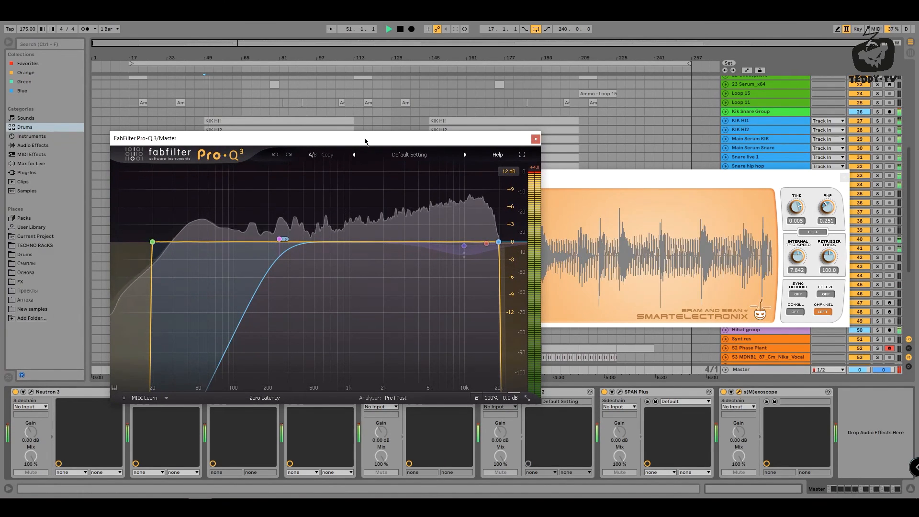
{"action": "mouse_move", "coordinate": [160, 258]}
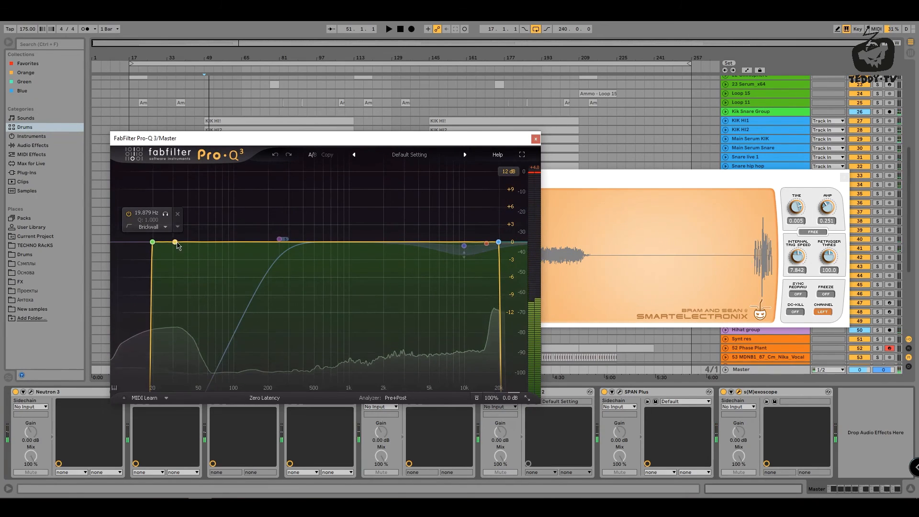
{"action": "mouse_move", "coordinate": [496, 244]}
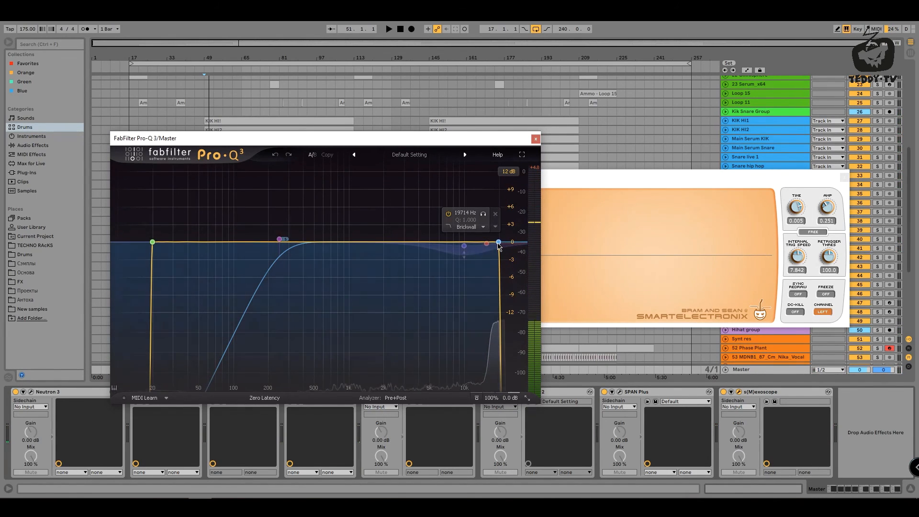
{"action": "mouse_move", "coordinate": [284, 241]}
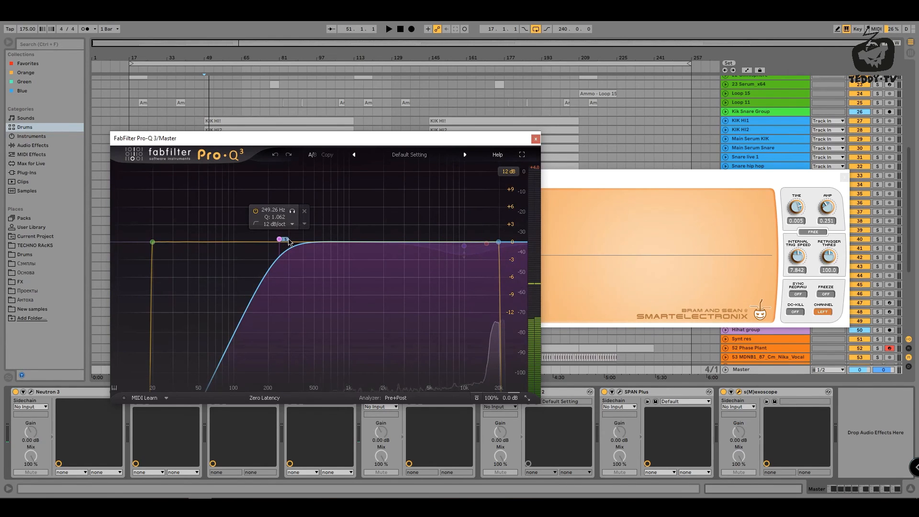
{"action": "left_click", "coordinate": [535, 140]}
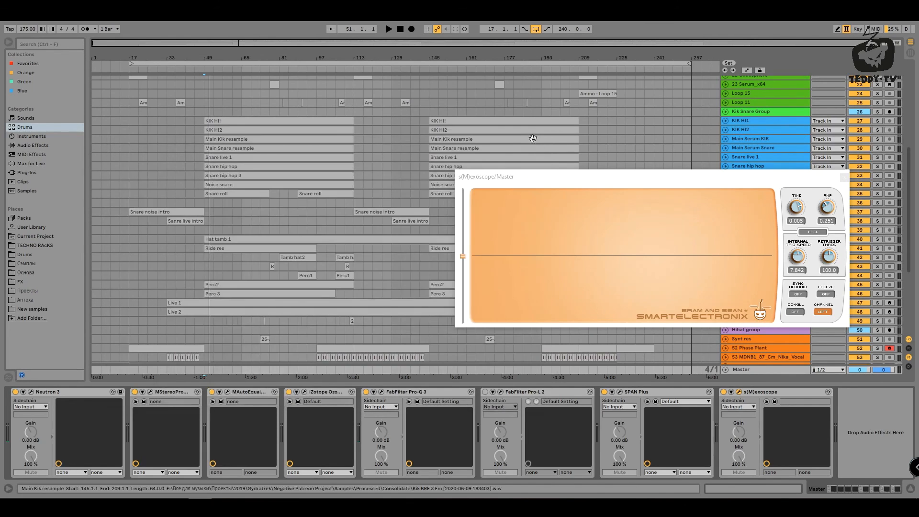
Turn on the master's FabFilter Pro-L 2 limiter, open it, and show its limiting styles, keeping Transparent
{"action": "left_click", "coordinate": [501, 393]}
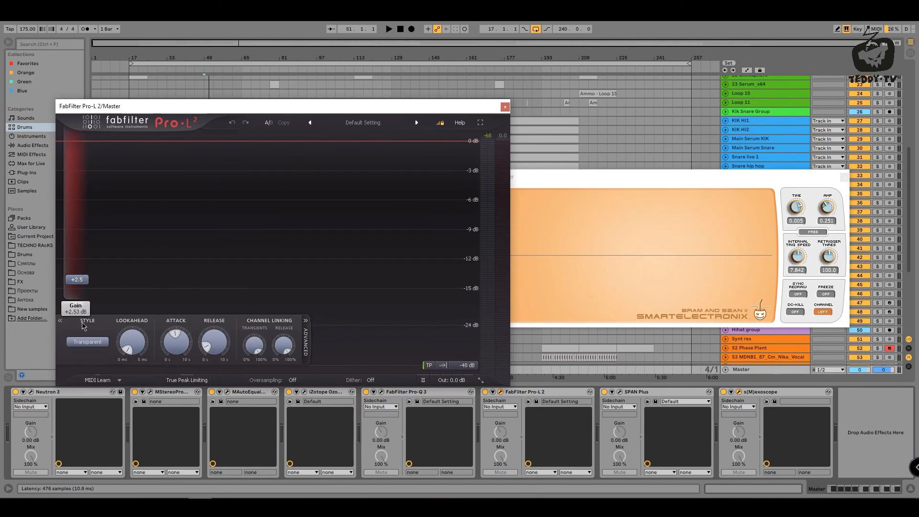
{"action": "left_click", "coordinate": [87, 341]}
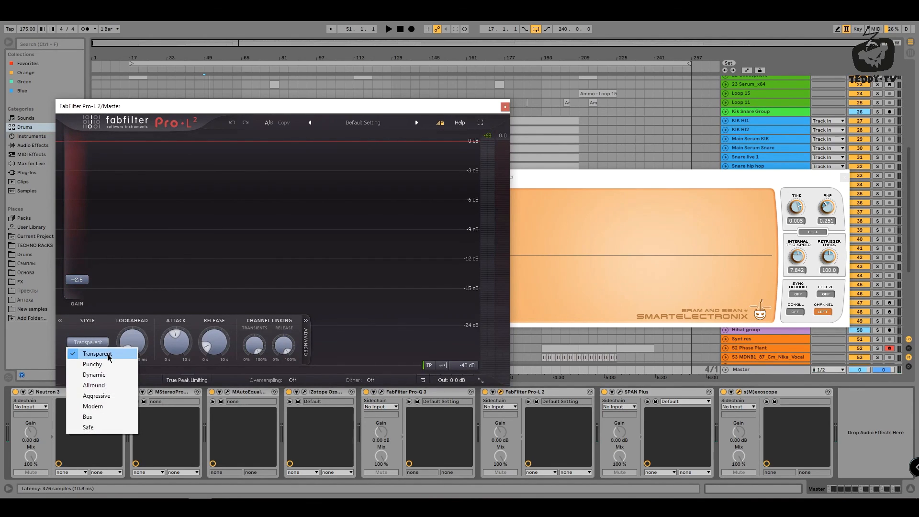
{"action": "left_click", "coordinate": [110, 332]}
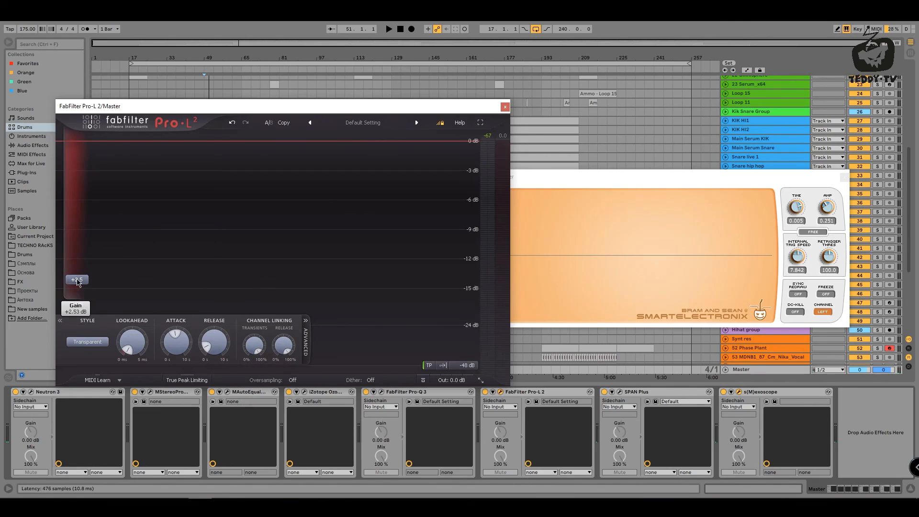
Play the drop from 49.1.1 through Pro-L 2, watching its gain reduction, output meters and the waveform in s(M)exoscope
{"action": "key", "text": "space"}
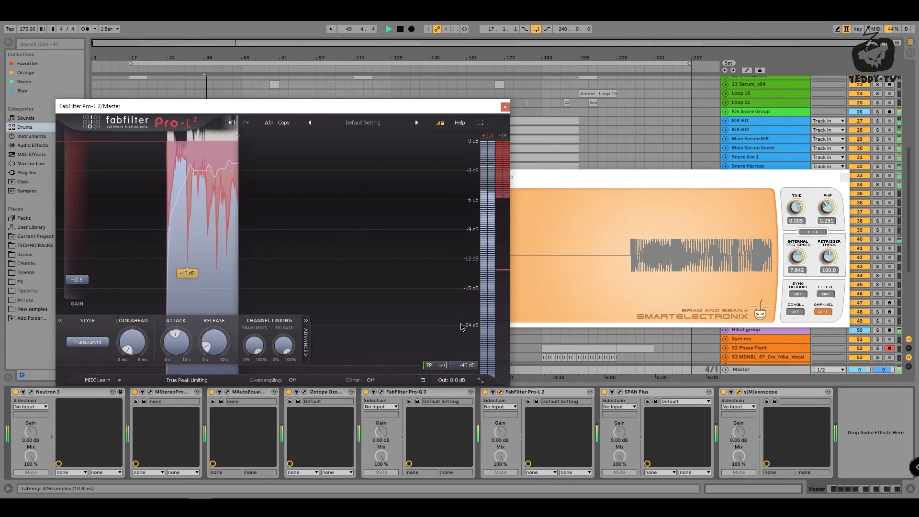
{"action": "key", "text": "space"}
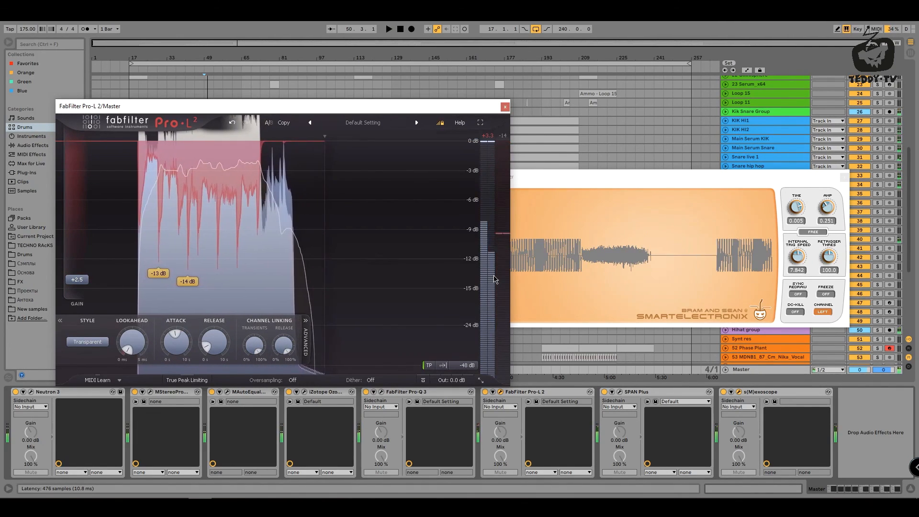
{"action": "mouse_move", "coordinate": [489, 281]}
{"action": "key", "text": "space"}
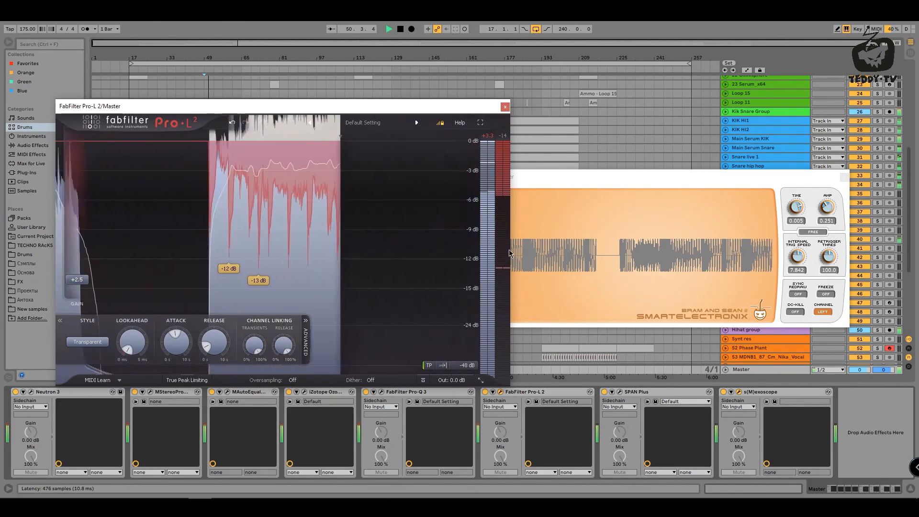
Move the Pro-L 2 window higher, and switch the limiter off and back on during playback to compare the waveforms
{"action": "left_click_drag", "start_coordinate": [442, 112], "coordinate": [458, 75]}
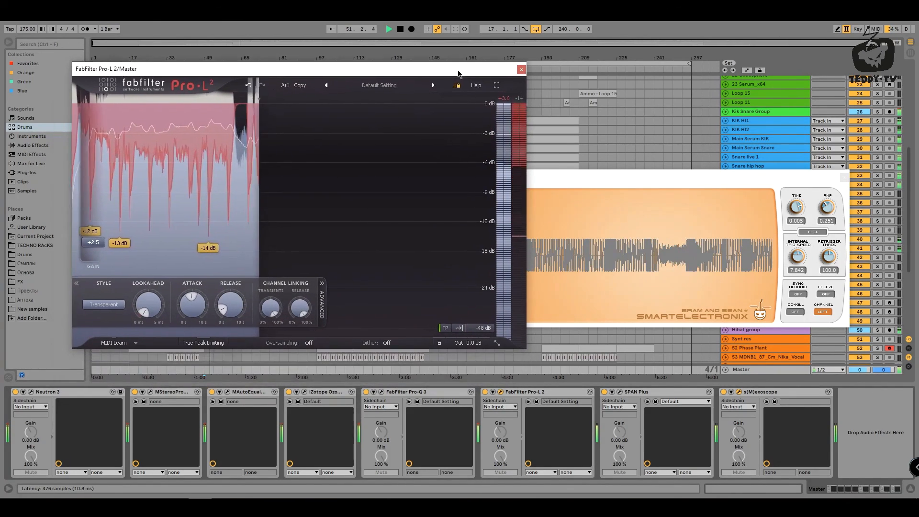
{"action": "left_click", "coordinate": [486, 392]}
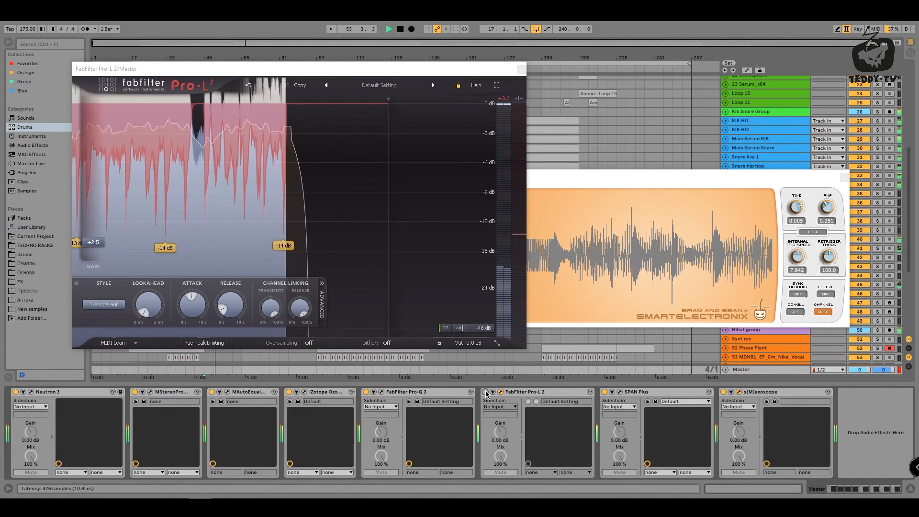
{"action": "left_click", "coordinate": [486, 392]}
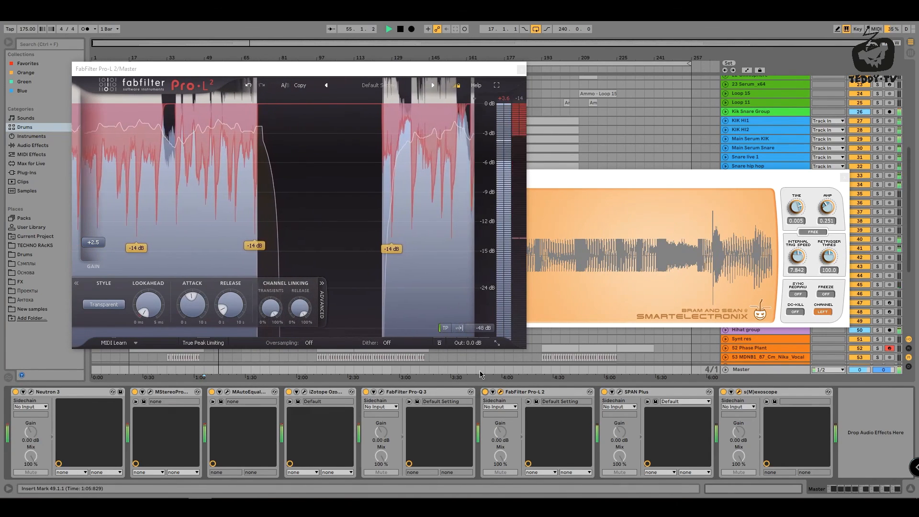
Check the master's spectrum and RMS levels in SPAN Plus during playback, stop, and close the SPAN Plus and Pro-L 2 windows
{"action": "left_click", "coordinate": [619, 392]}
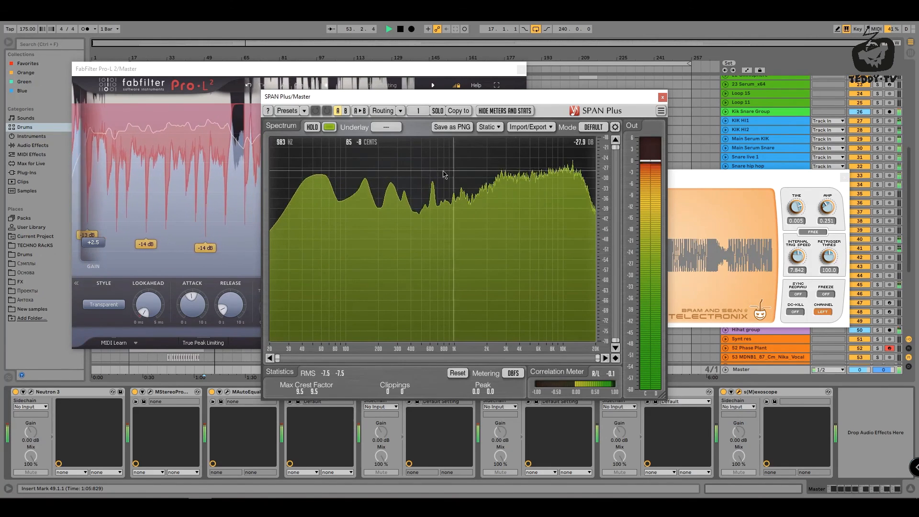
{"action": "key", "text": "space"}
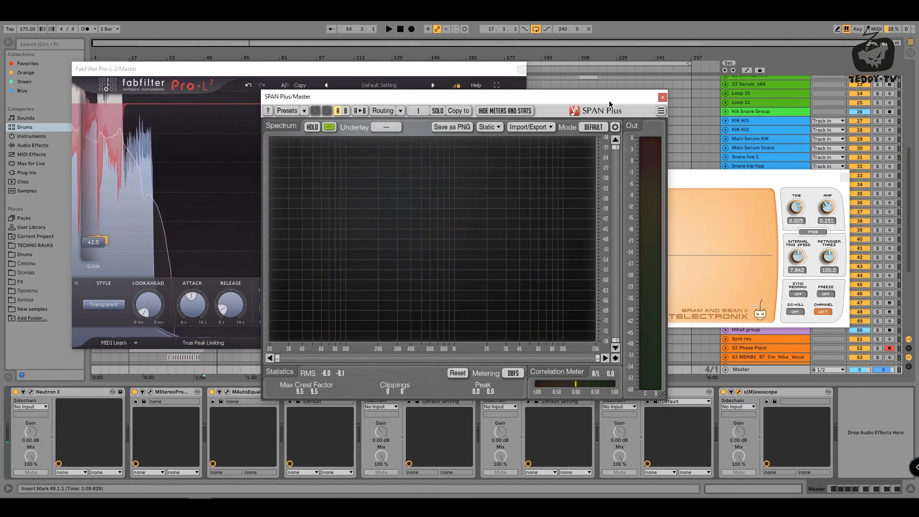
{"action": "left_click", "coordinate": [663, 97]}
{"action": "left_click", "coordinate": [526, 71]}
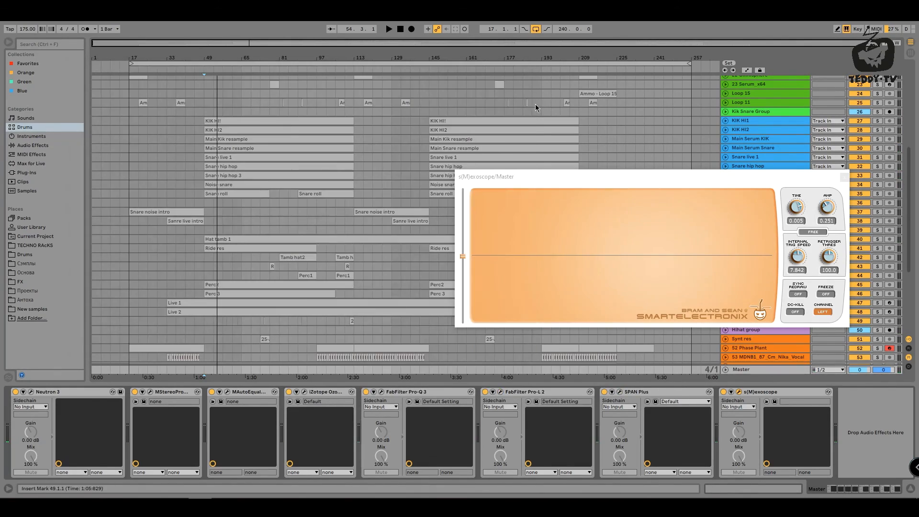